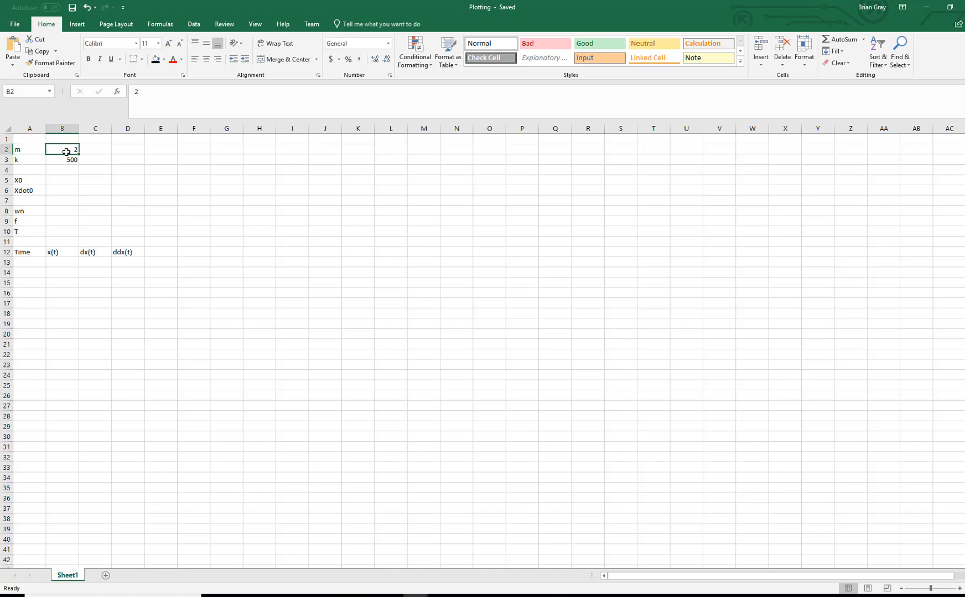
{"action": "left_click", "coordinate": [67, 160]}
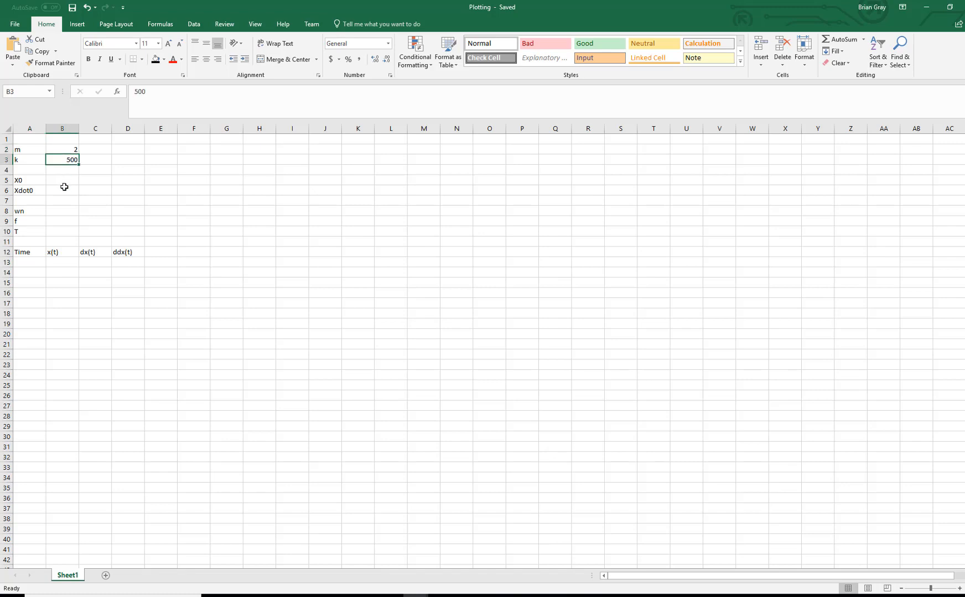
{"action": "left_click", "coordinate": [64, 181]}
{"action": "left_click", "coordinate": [64, 190]}
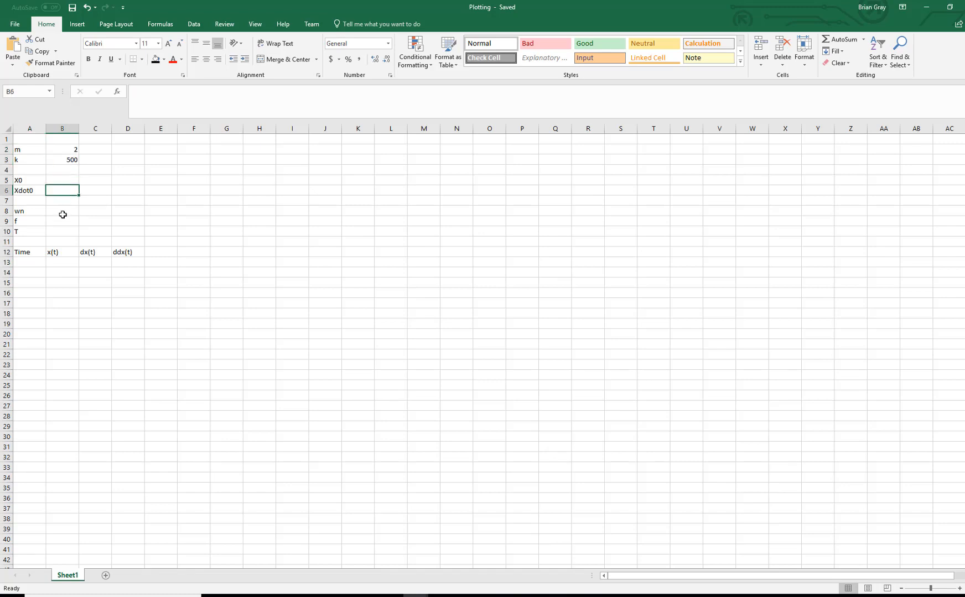
Calculate the natural frequency wn in B8 with the formula =(B3/B2)^0.5.
{"action": "left_click", "coordinate": [62, 213]}
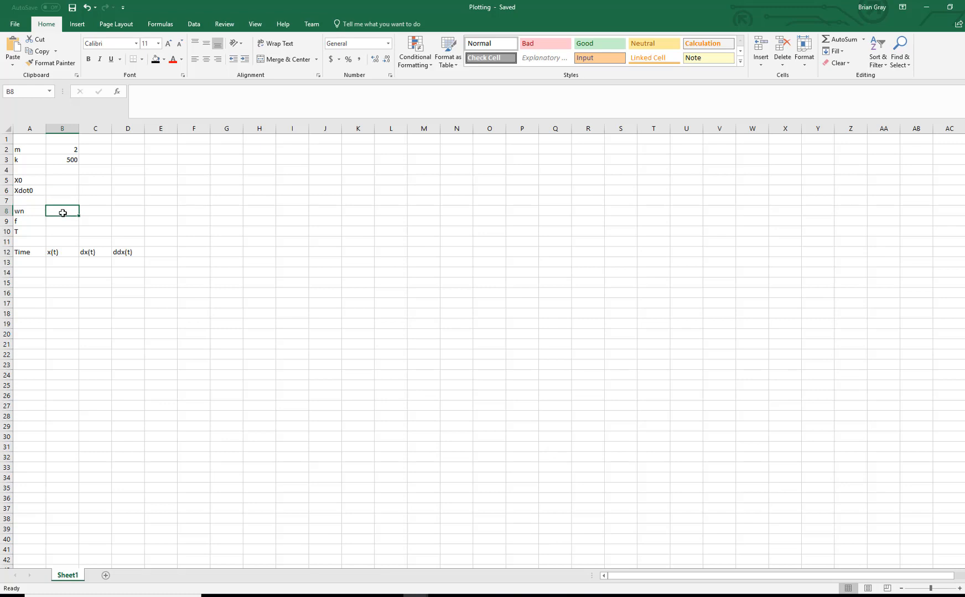
{"action": "type", "text": "=("}
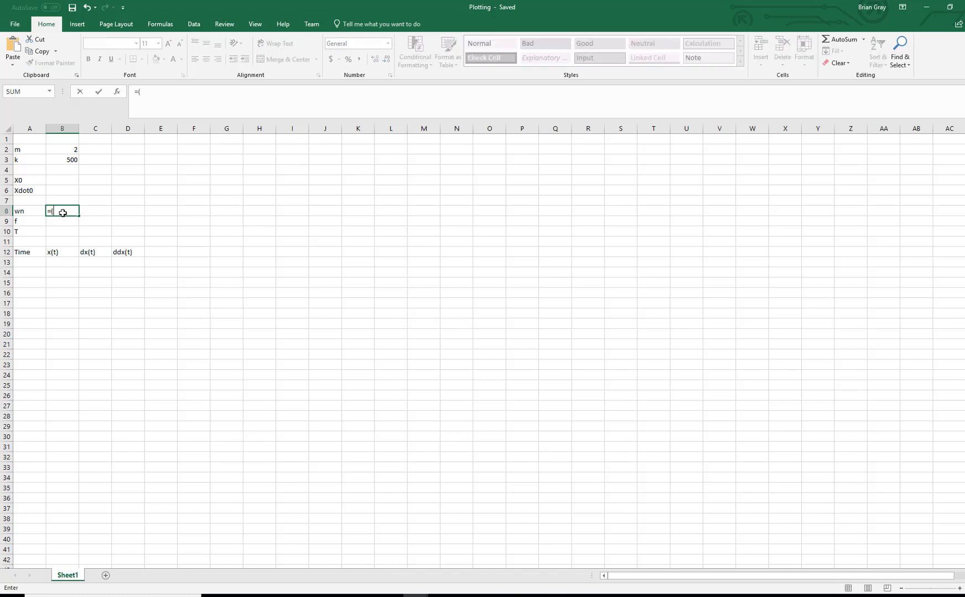
{"action": "left_click", "coordinate": [70, 160]}
{"action": "type", "text": "/"}
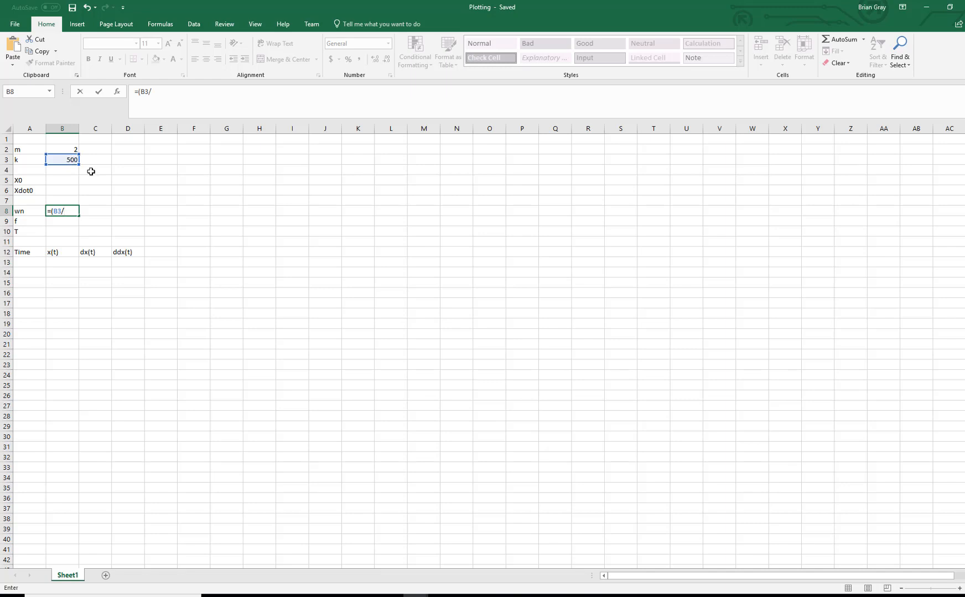
{"action": "left_click", "coordinate": [71, 148]}
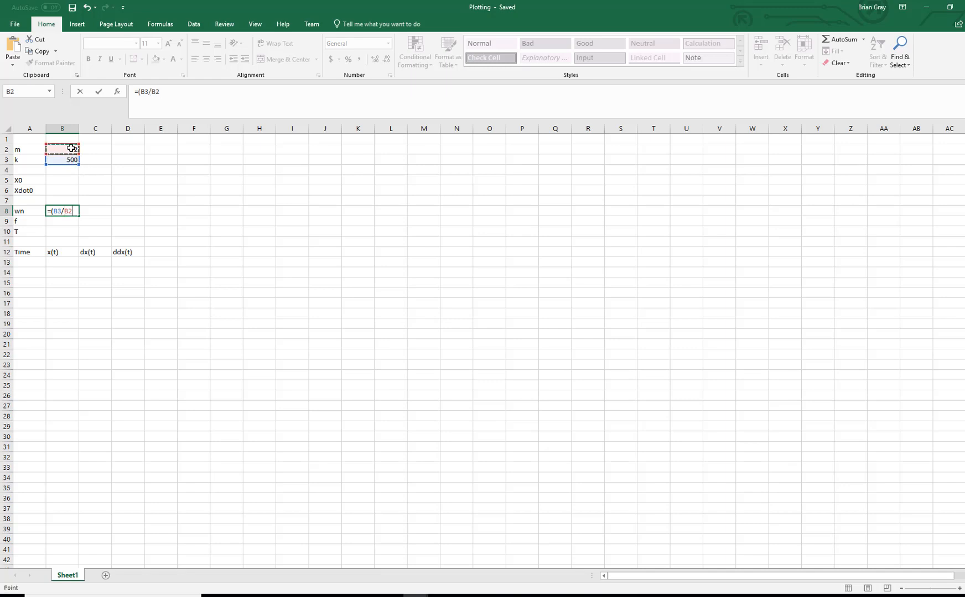
{"action": "type", "text": ")^0.5"}
{"action": "key", "text": "Return"}
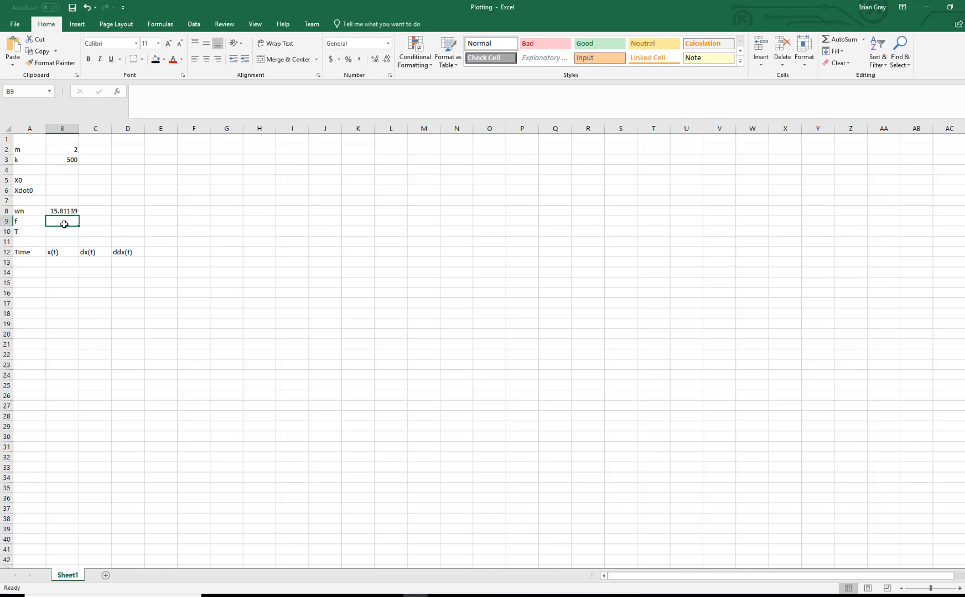
{"action": "type", "text": "+"}
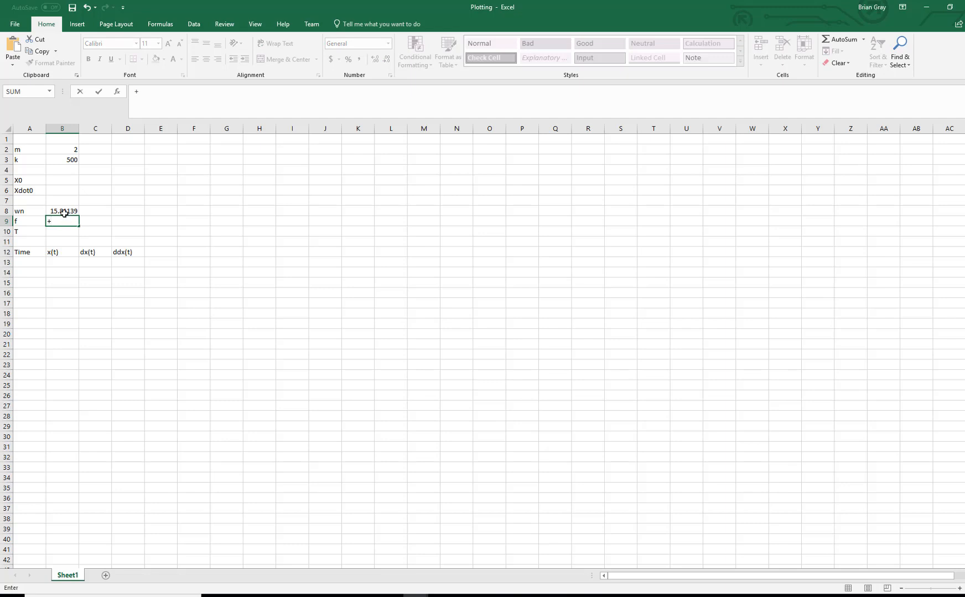
{"action": "left_click", "coordinate": [64, 209]}
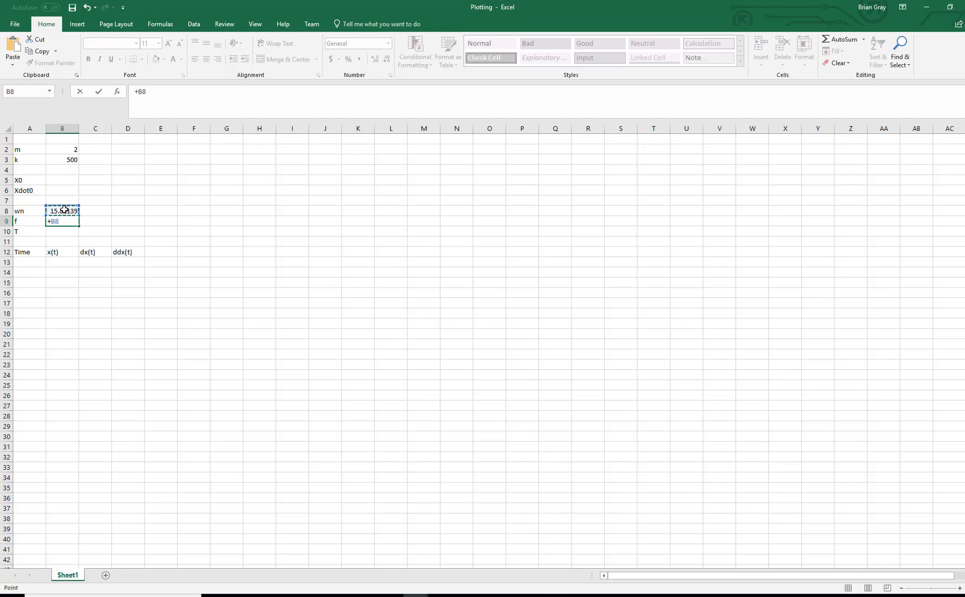
{"action": "key", "text": "Escape"}
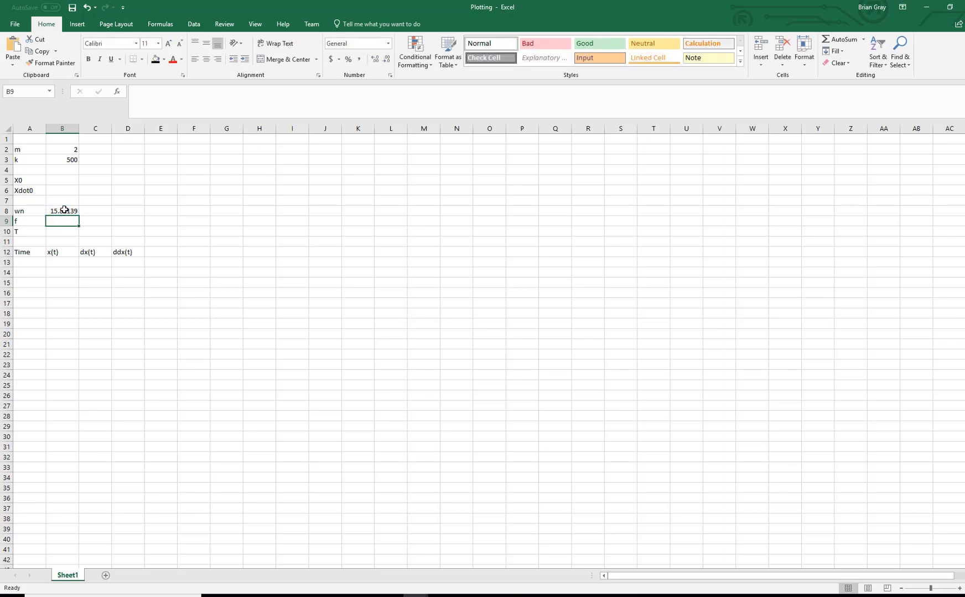
Calculate the frequency f in B9 with the formula =B8/2/PI().
{"action": "type", "text": "="}
{"action": "left_click", "coordinate": [64, 209]}
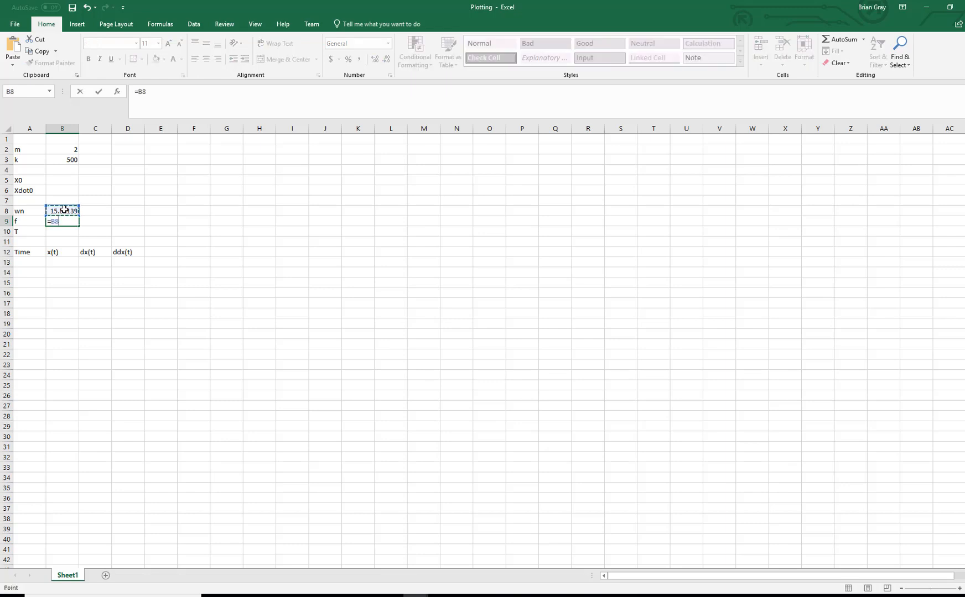
{"action": "type", "text": "/2/pi()"}
{"action": "key", "text": "Return"}
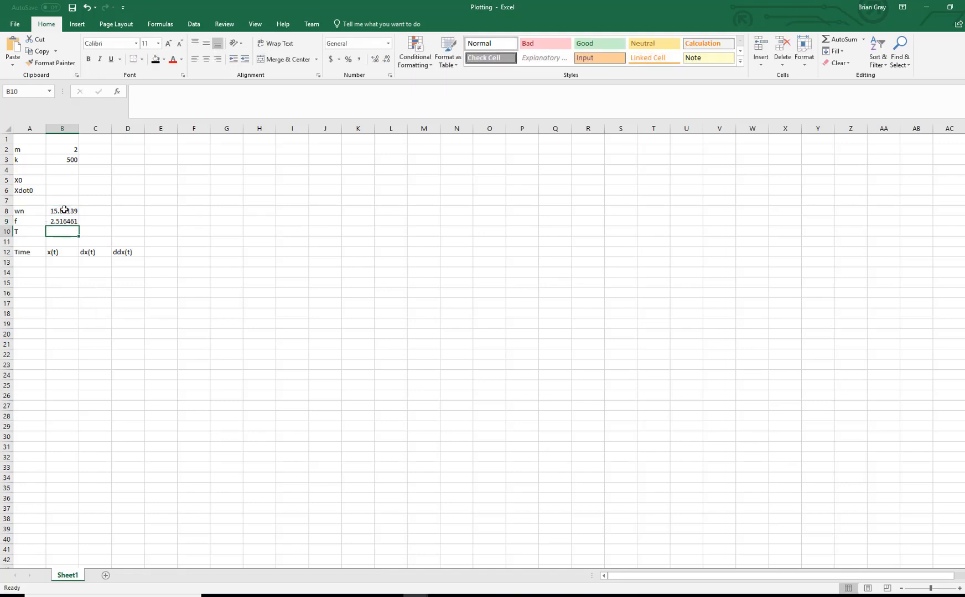
Calculate the period T in B10 as the reciprocal of the frequency, 1/B9.
{"action": "type", "text": "+"}
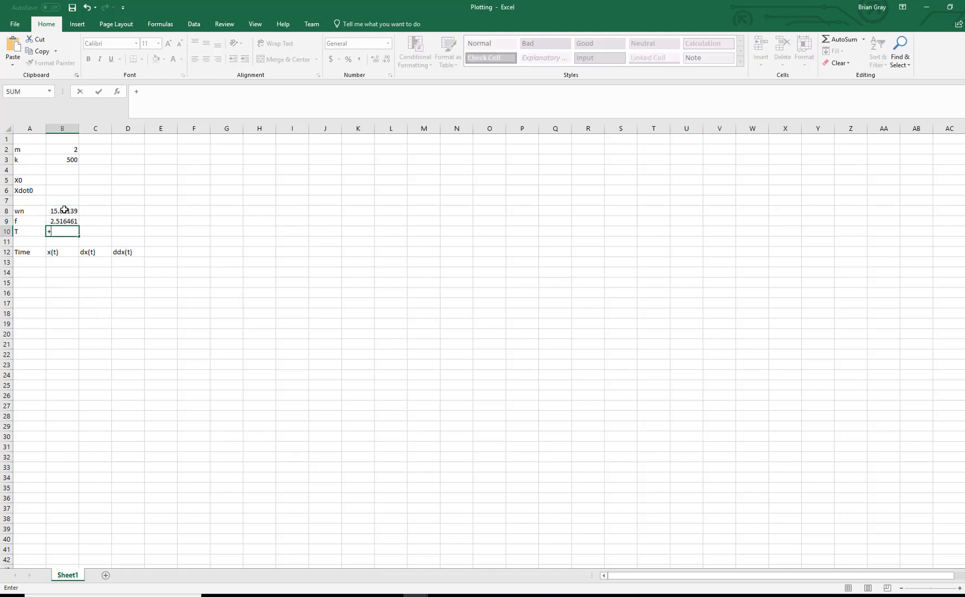
{"action": "type", "text": "1/"}
{"action": "left_click", "coordinate": [65, 221]}
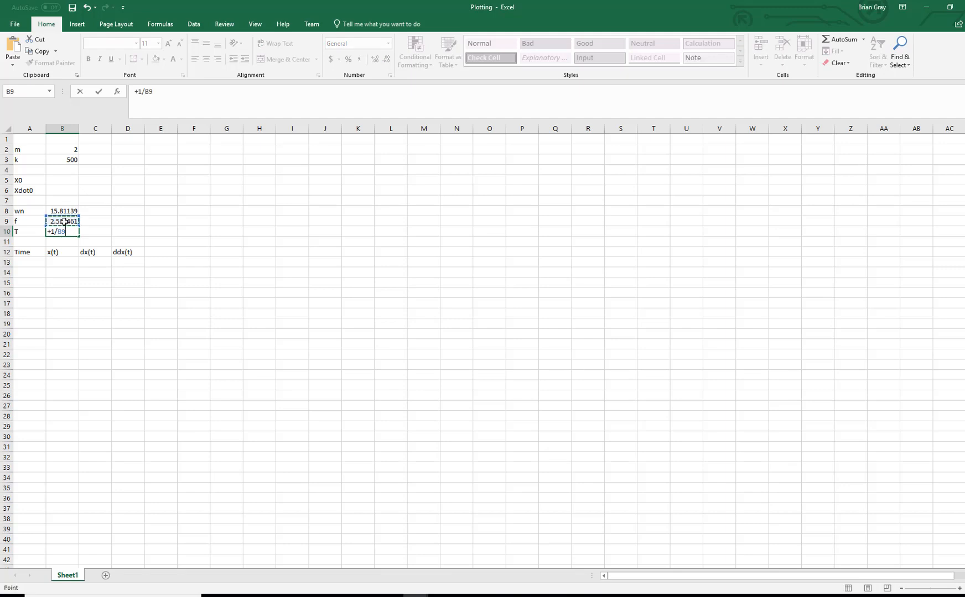
{"action": "key", "text": "Return"}
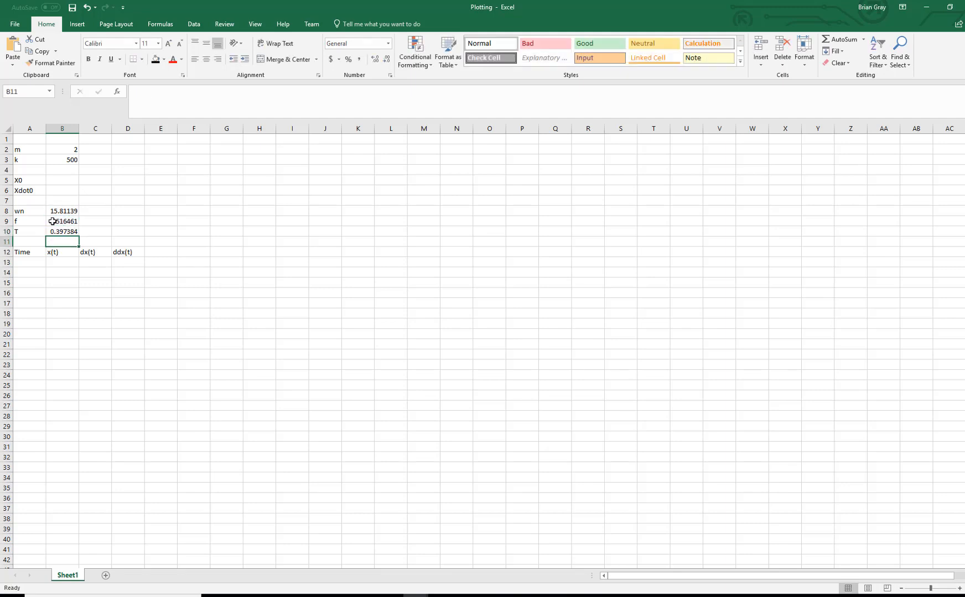
{"action": "left_click", "coordinate": [65, 231]}
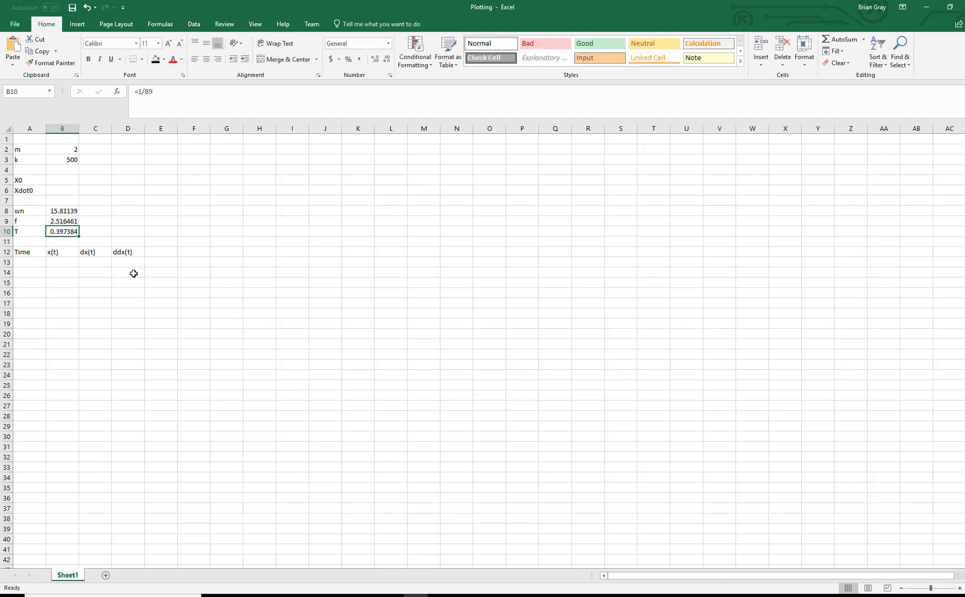
Enter the first two Time values, 0 in A13 and 0.05 in A14.
{"action": "left_click", "coordinate": [26, 261]}
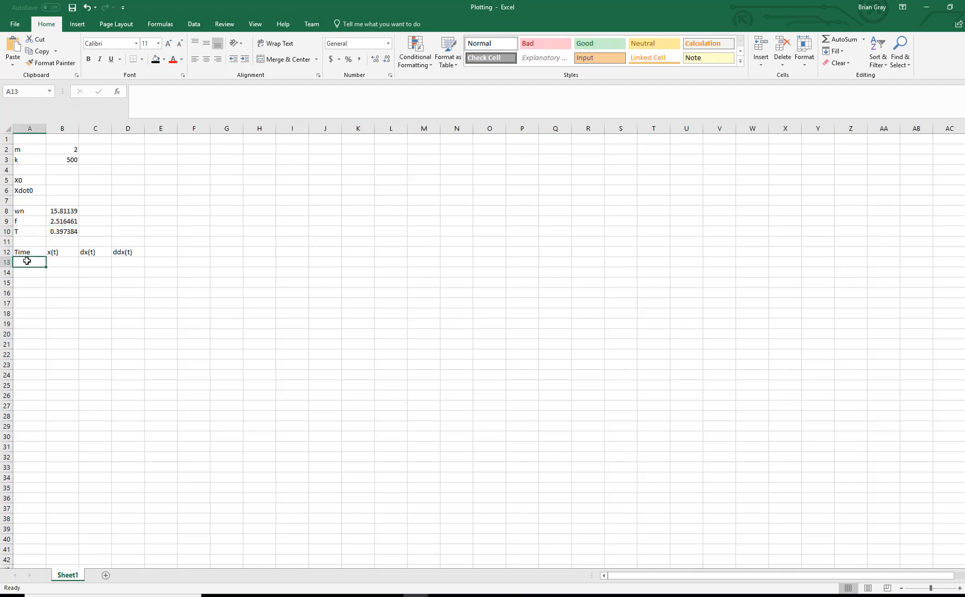
{"action": "type", "text": "0"}
{"action": "key", "text": "Return"}
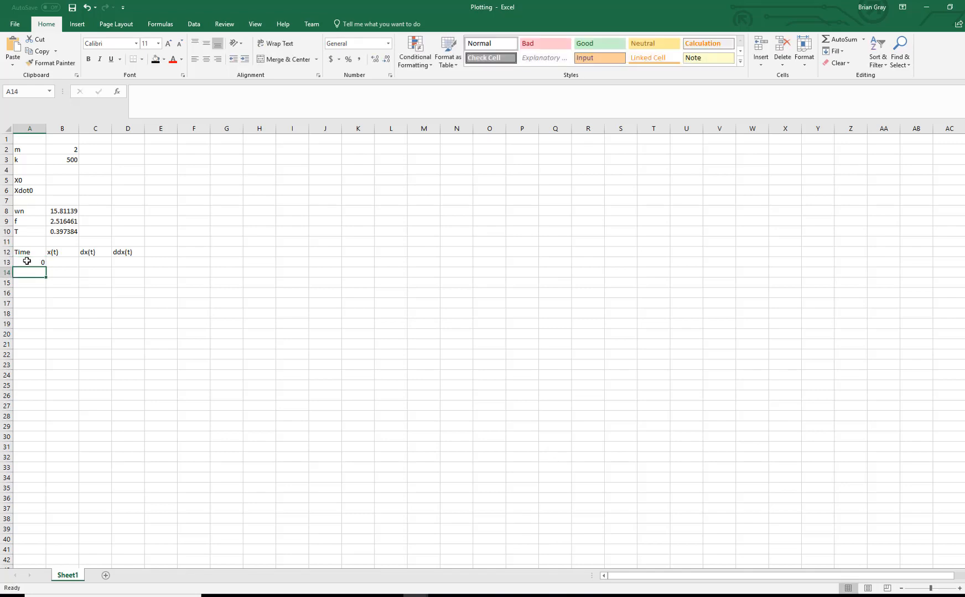
{"action": "type", "text": "0.05"}
{"action": "key", "text": "Return"}
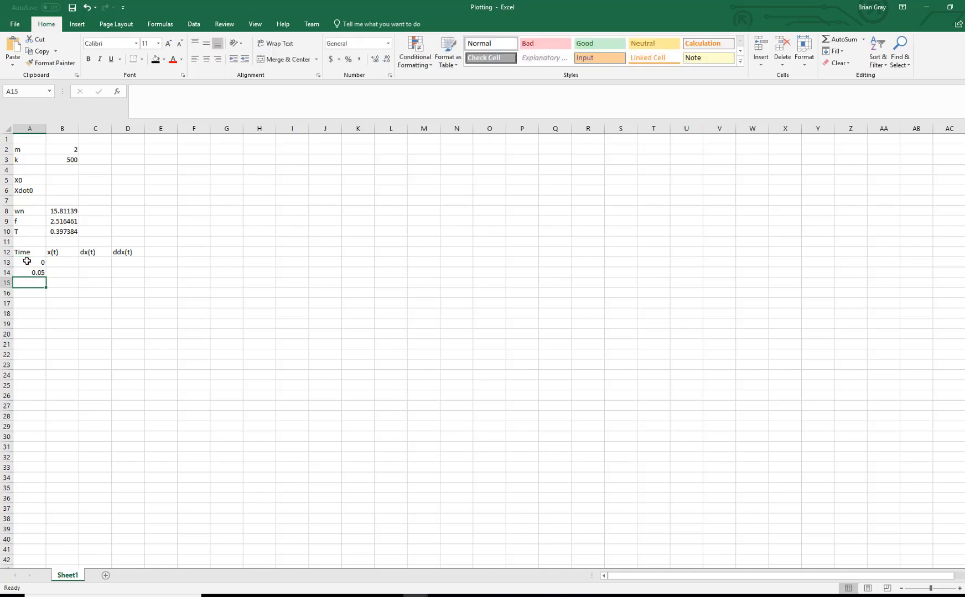
Extend the Time series from A13:A14 down to A53 in 0.05 increments.
{"action": "left_click", "coordinate": [26, 261]}
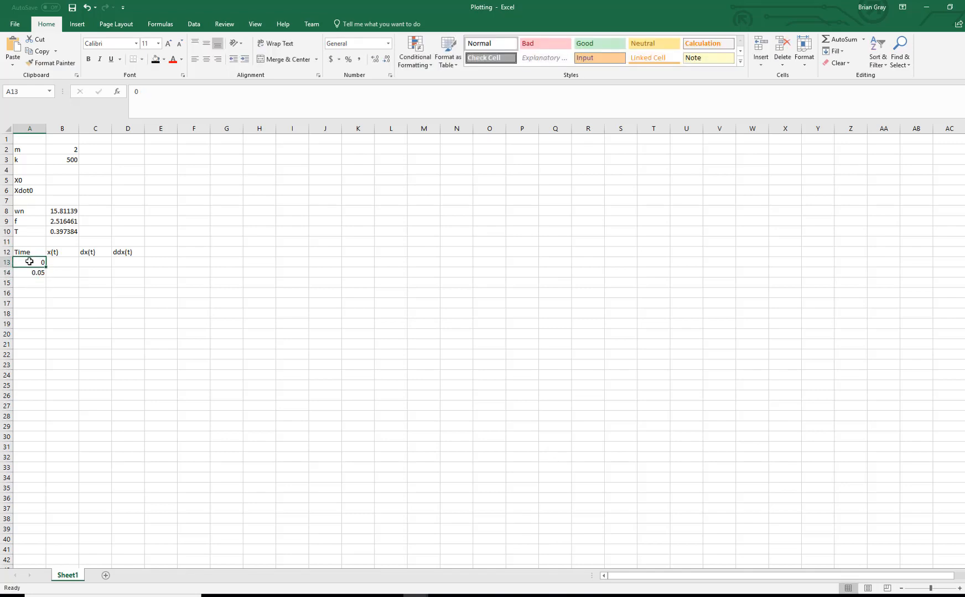
{"action": "left_click_drag", "start_coordinate": [32, 261], "coordinate": [35, 272]}
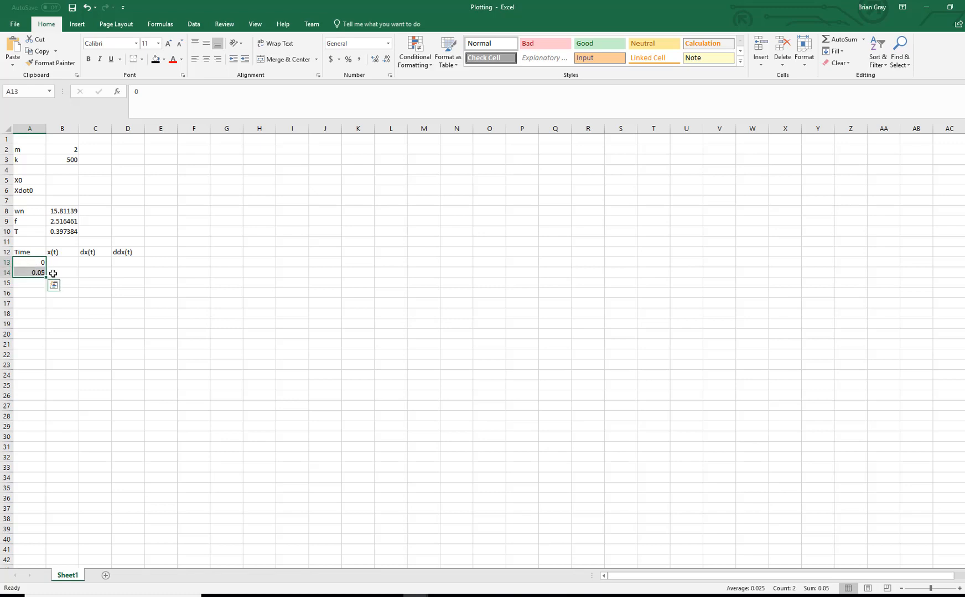
{"action": "left_click", "coordinate": [37, 273]}
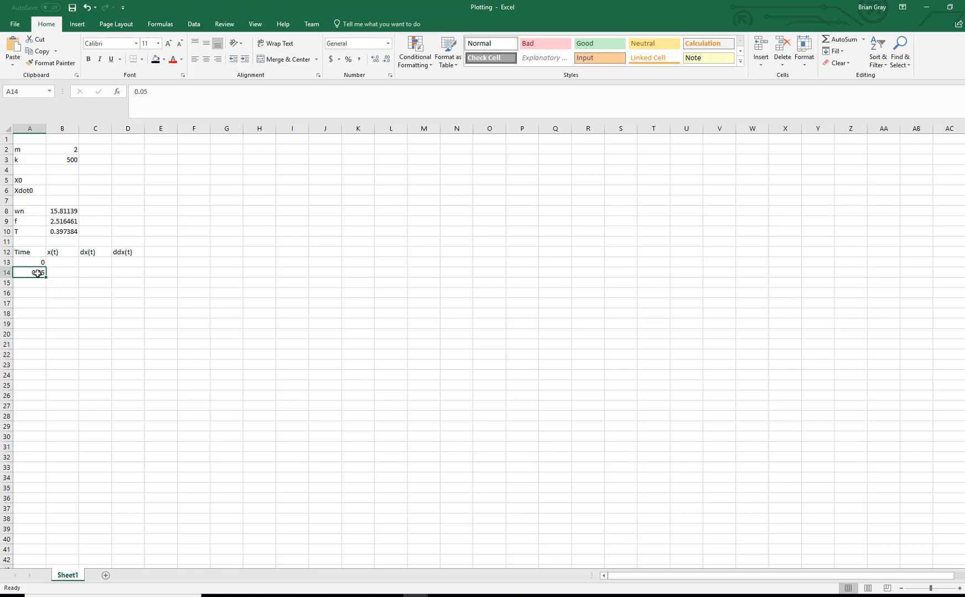
{"action": "left_click_drag", "start_coordinate": [37, 263], "coordinate": [52, 547]}
{"action": "left_click", "coordinate": [37, 274]}
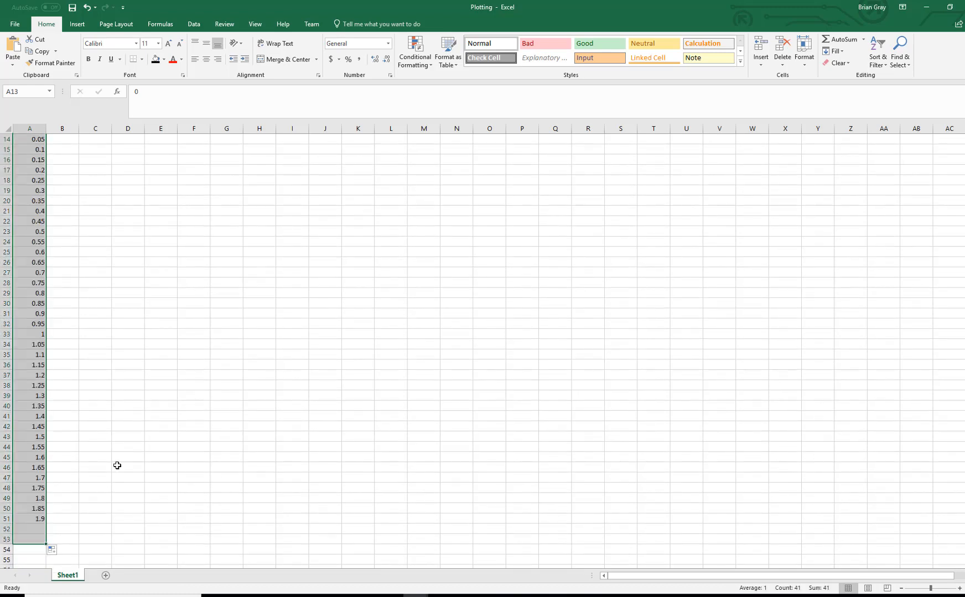
{"action": "scroll", "coordinate": [116, 463], "scroll_direction": "up", "scroll_amount": 5}
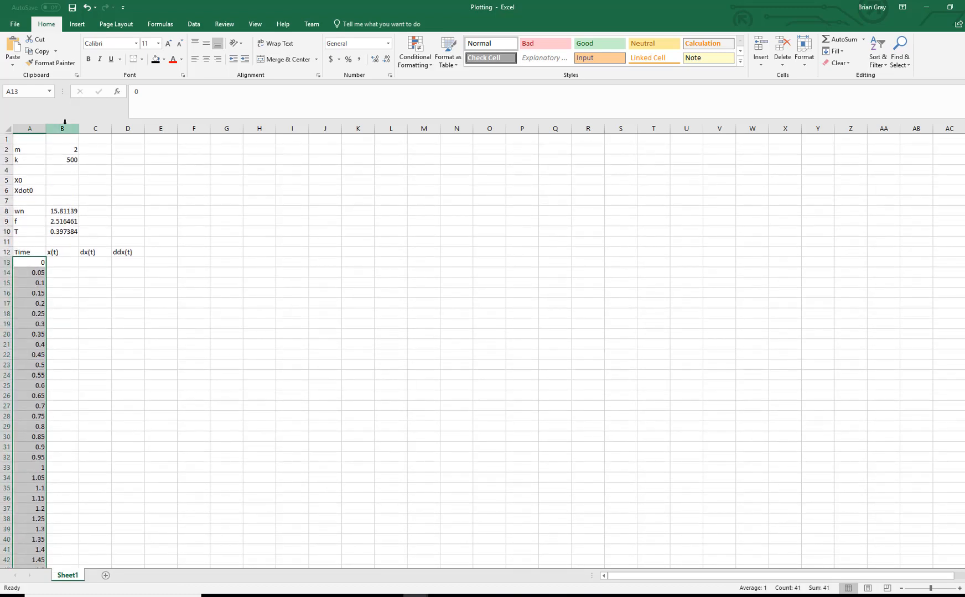
Widen columns B through D equally and center their contents.
{"action": "left_click_drag", "start_coordinate": [62, 126], "coordinate": [175, 126]}
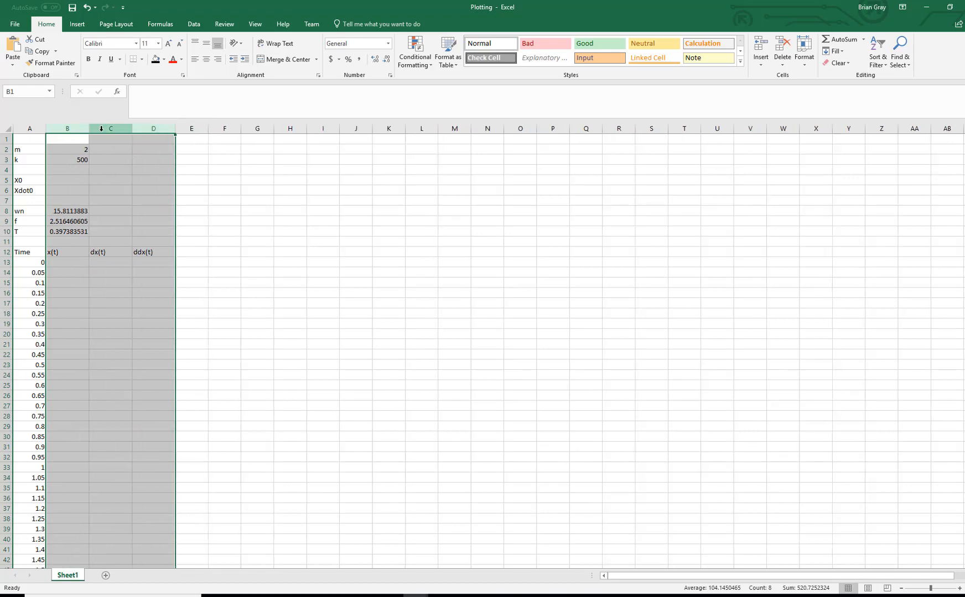
{"action": "right_click", "coordinate": [102, 128]}
{"action": "left_click", "coordinate": [132, 114]}
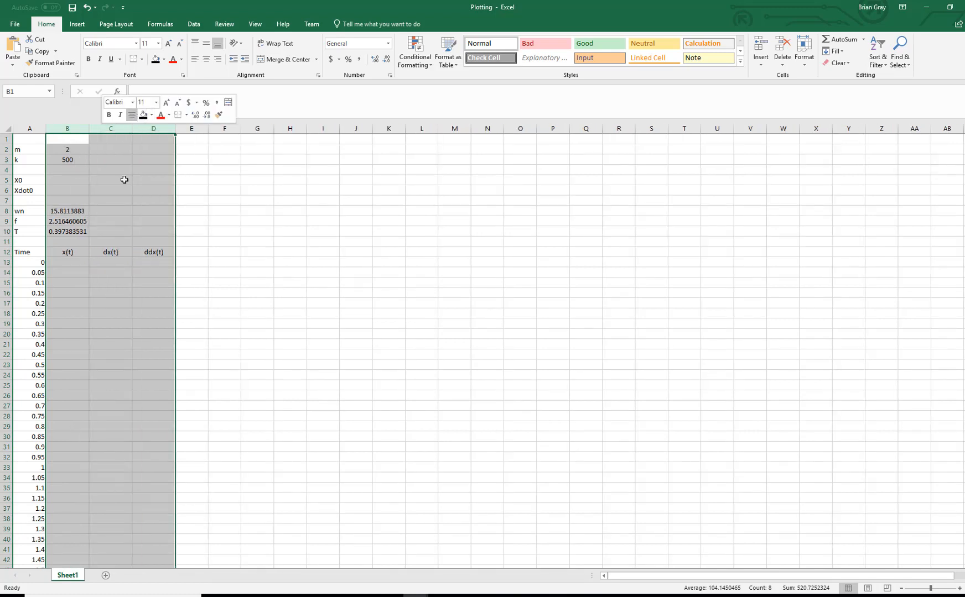
{"action": "left_click", "coordinate": [74, 266]}
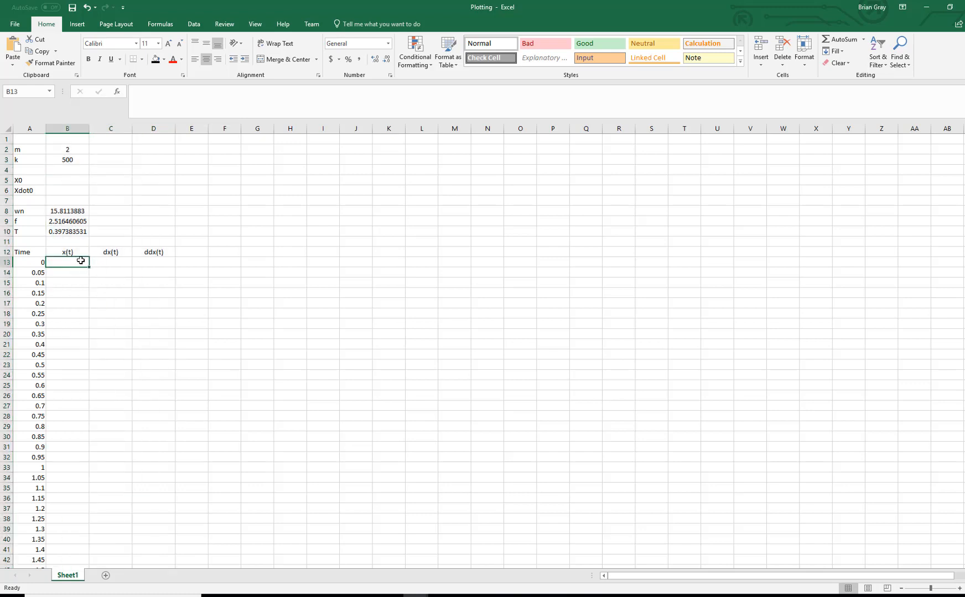
{"action": "left_click", "coordinate": [75, 254]}
{"action": "left_click", "coordinate": [74, 262]}
{"action": "left_click", "coordinate": [110, 265]}
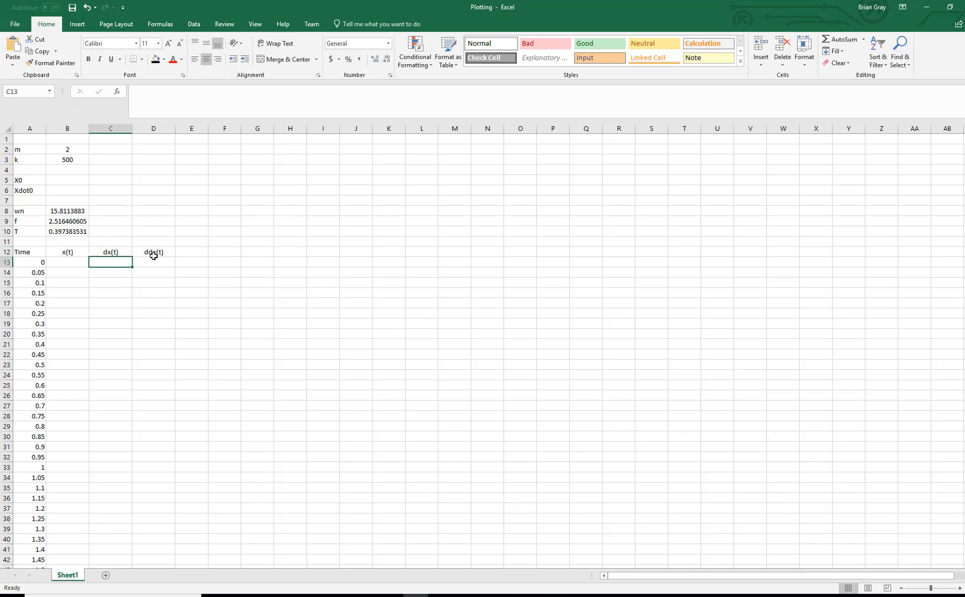
Enter the initial conditions, setting X0 in B5 to 0.1 and Xdot0 in B6 to 5.
{"action": "left_click", "coordinate": [63, 180]}
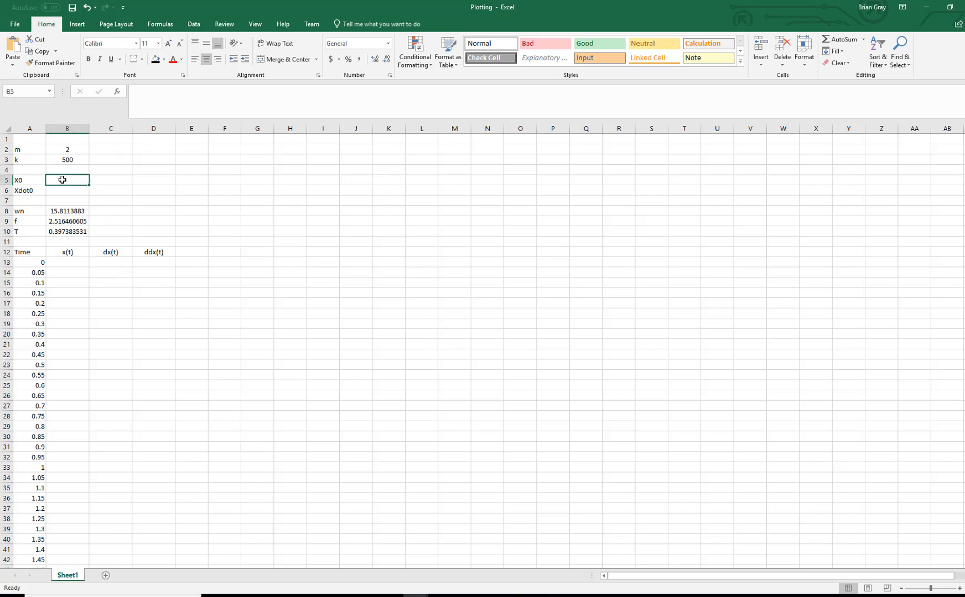
{"action": "type", "text": "0.1"}
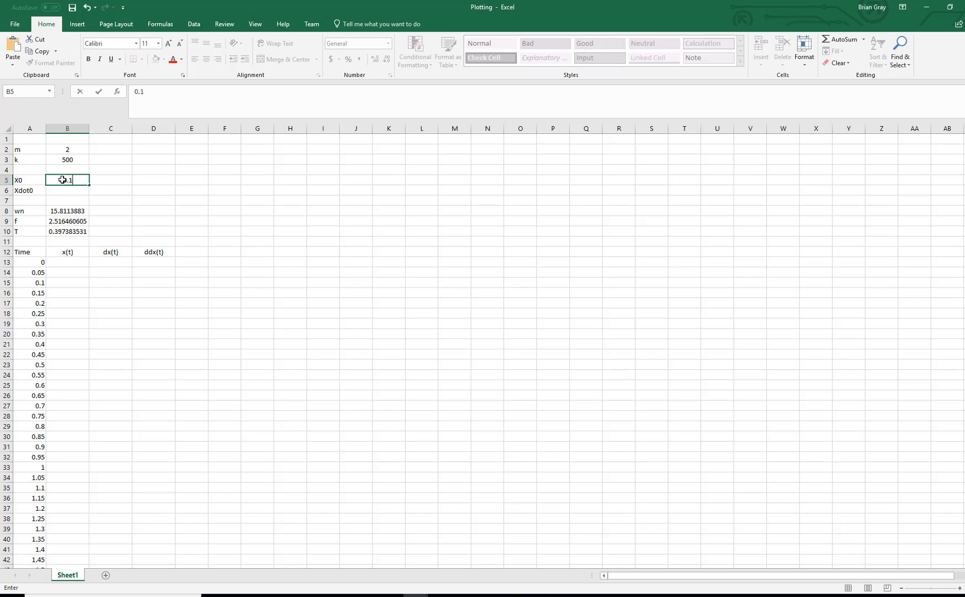
{"action": "key", "text": "Return"}
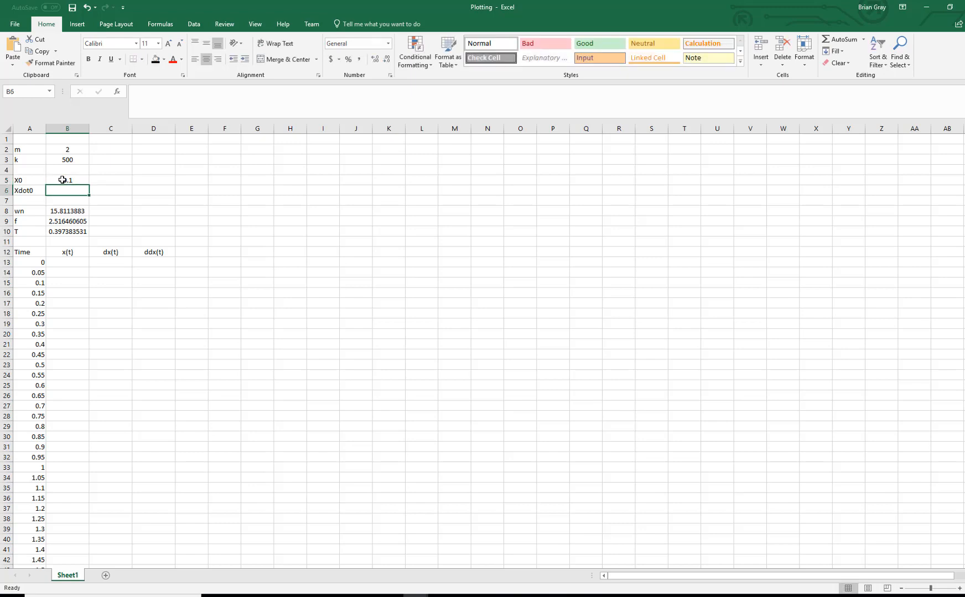
{"action": "type", "text": "5"}
{"action": "key", "text": "Return"}
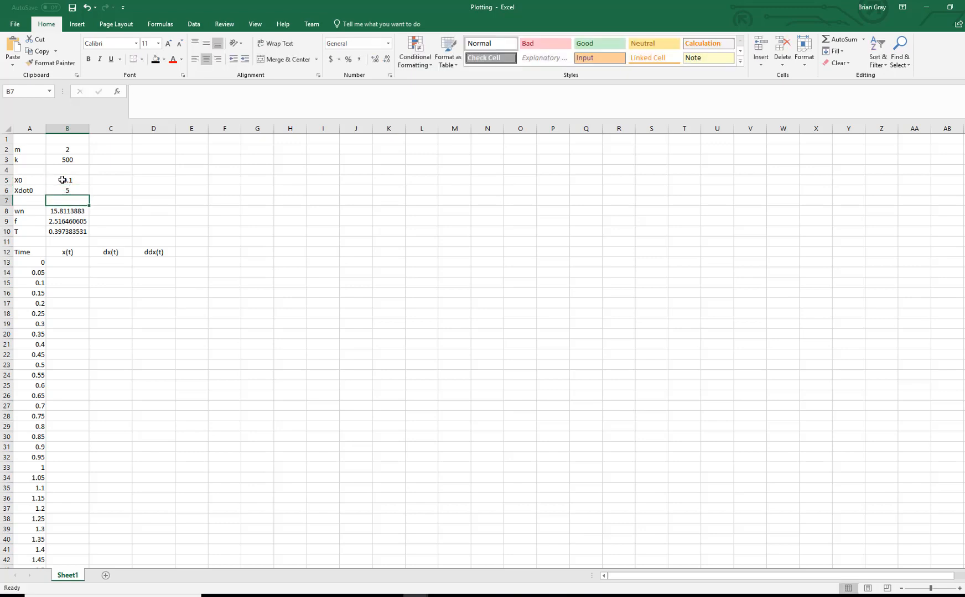
Start the x(t) formula in B13 with an absolute reference to X0, =$B$5.
{"action": "left_click", "coordinate": [71, 264]}
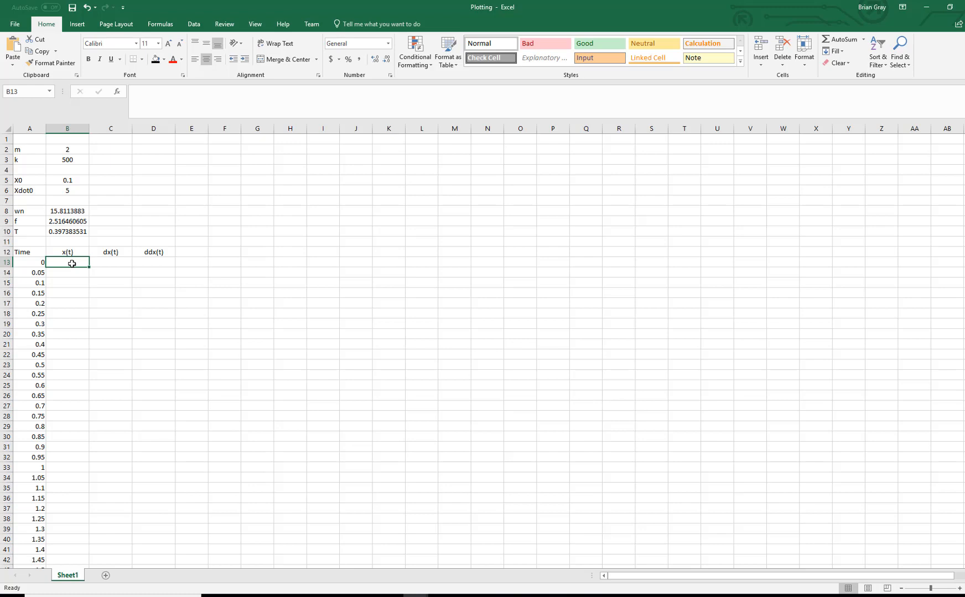
{"action": "type", "text": "="}
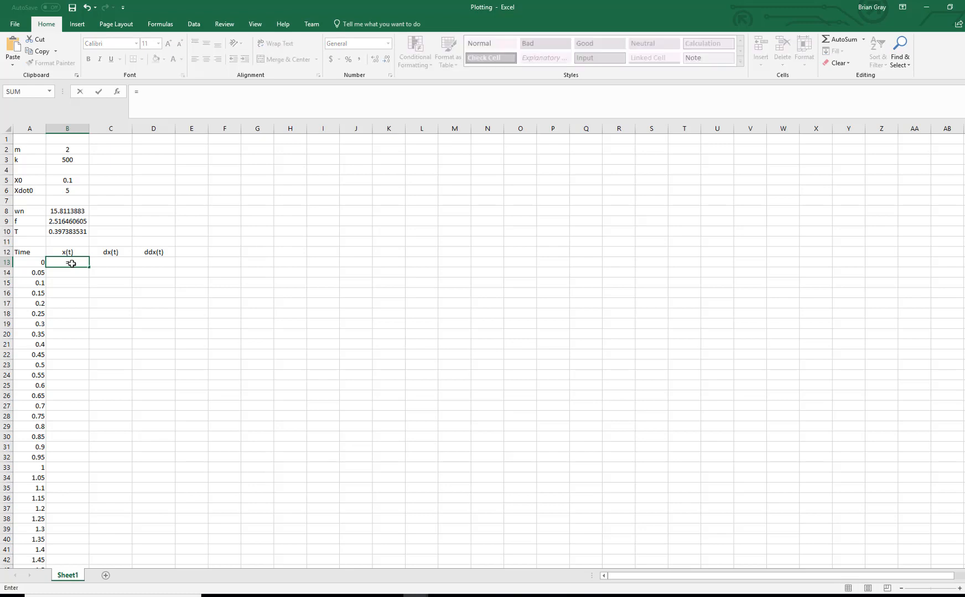
{"action": "left_click", "coordinate": [72, 179]}
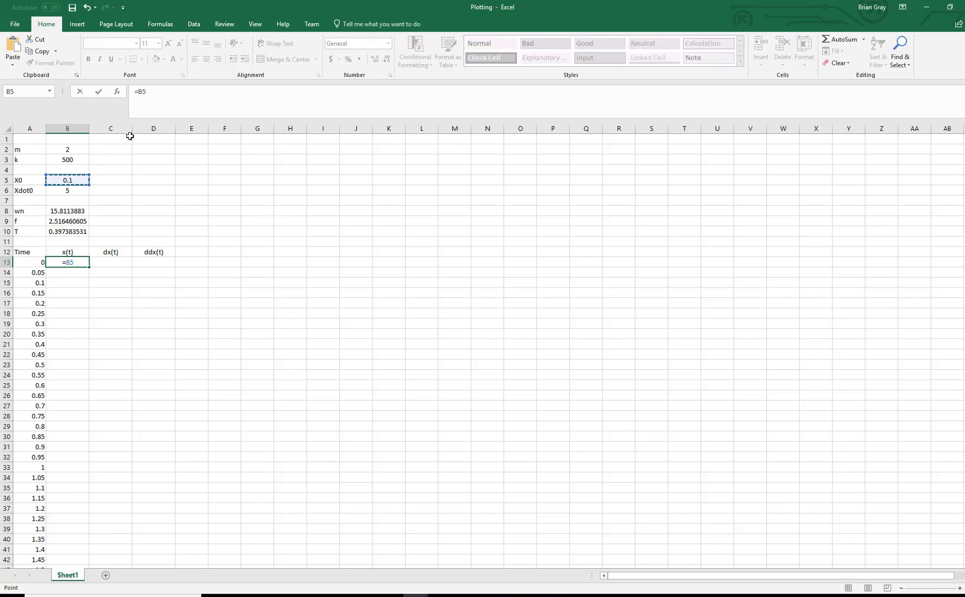
{"action": "left_click", "coordinate": [164, 89]}
{"action": "key", "text": "F4"}
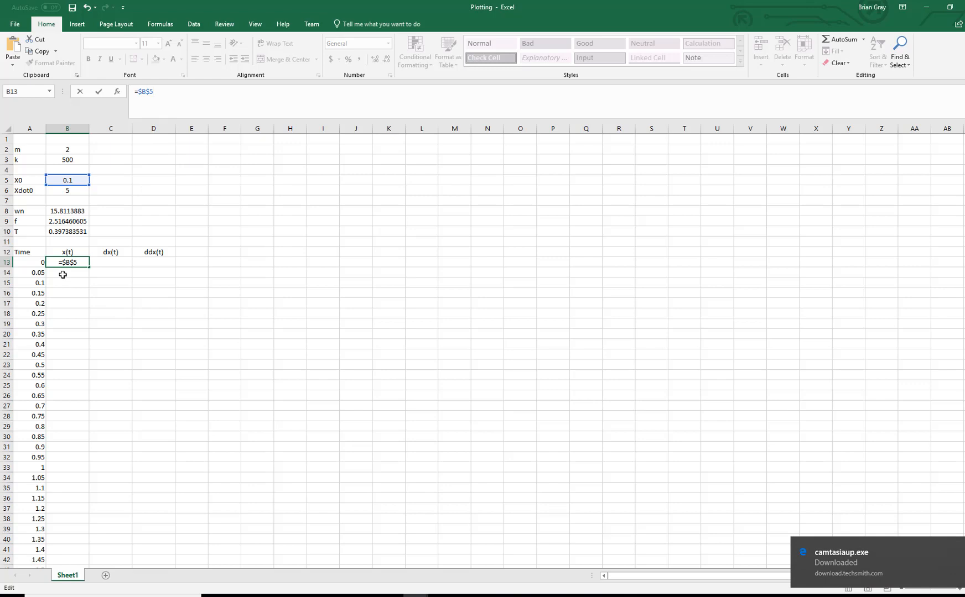
Multiply X0 in the B13 formula by the cosine of wn times time, *cos($B$8*A13, keeping wn absolute and time relative.
{"action": "type", "text": "*"}
{"action": "type", "text": "sin"}
{"action": "key", "text": "BackSpace"}
{"action": "key", "text": "BackSpace"}
{"action": "key", "text": "BackSpace"}
{"action": "type", "text": "cos("}
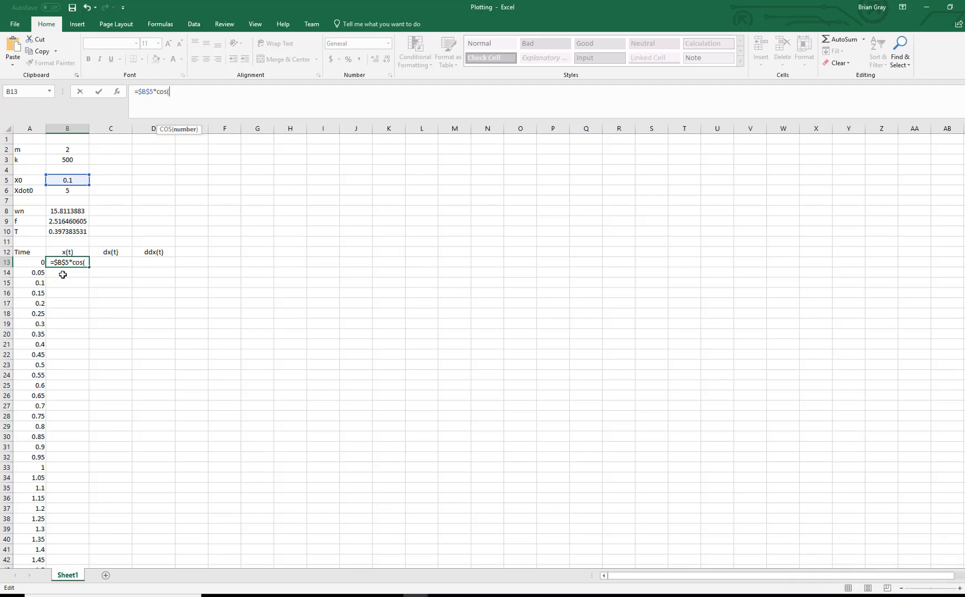
{"action": "left_click", "coordinate": [65, 211]}
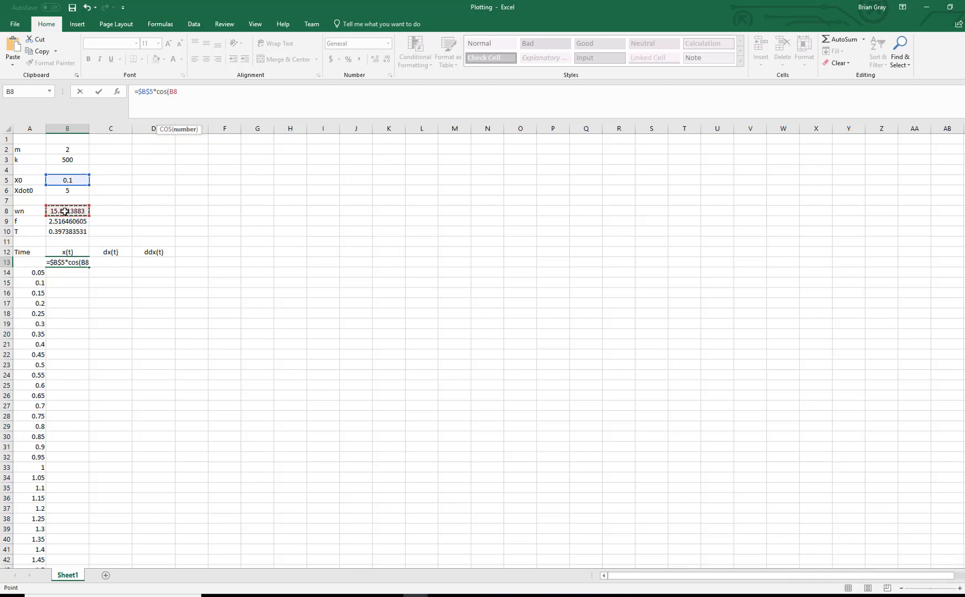
{"action": "key", "text": "F4"}
{"action": "type", "text": "*"}
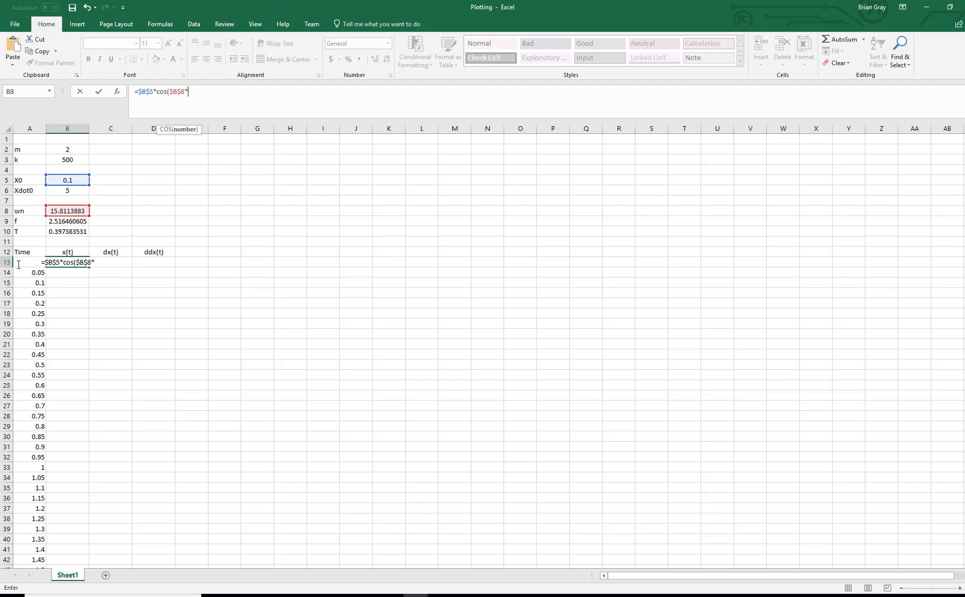
{"action": "type", "text": "A13"}
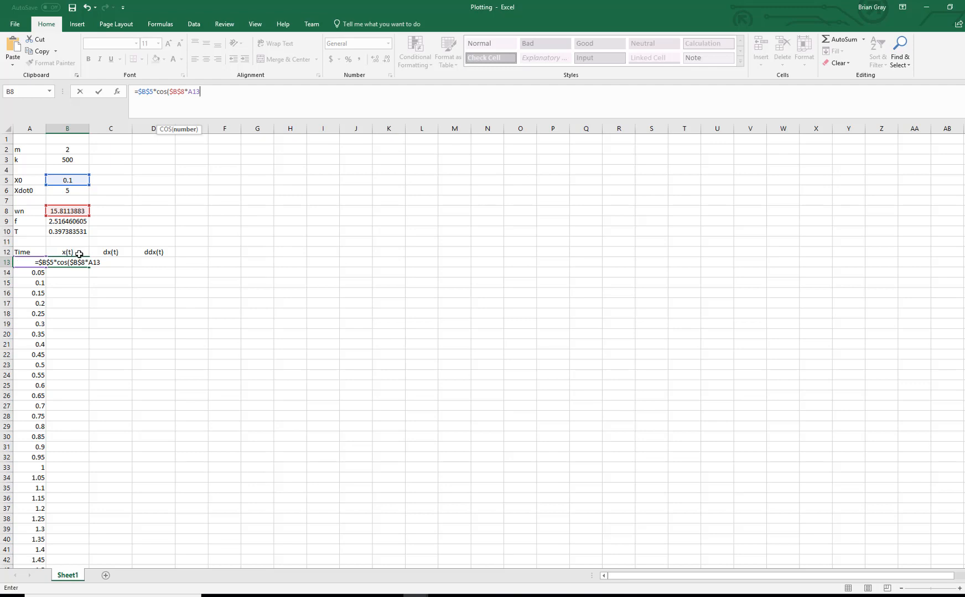
Close the cosine term and add the initial velocity divided by wn with absolute references, )+$B$6/$B$8*.
{"action": "type", "text": ")+"}
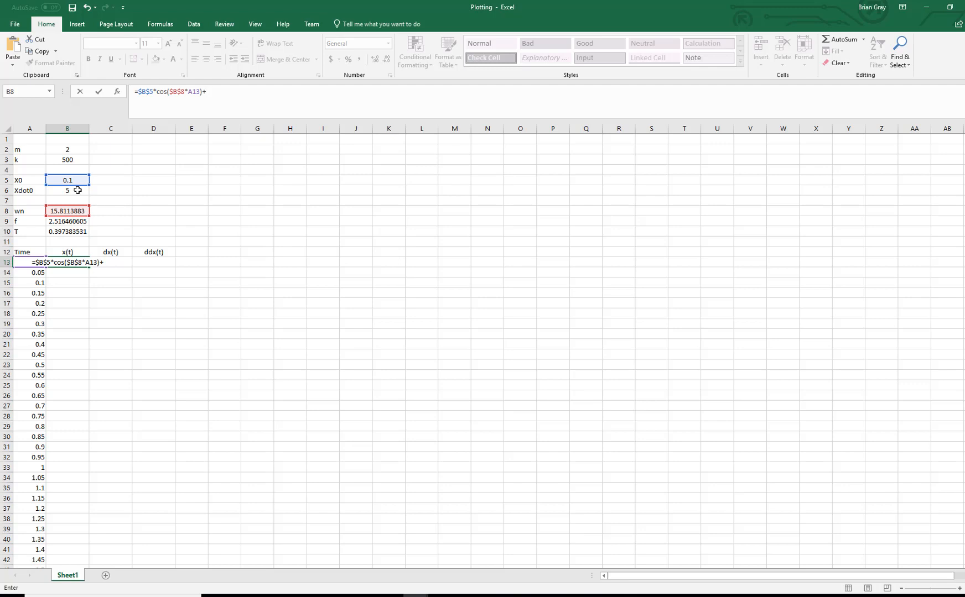
{"action": "left_click", "coordinate": [77, 190]}
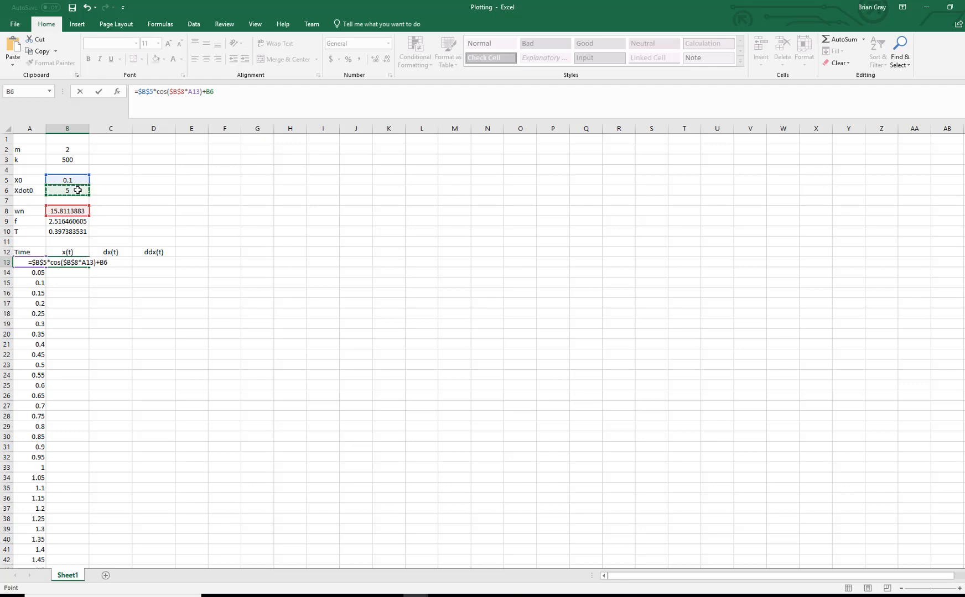
{"action": "key", "text": "F4"}
{"action": "type", "text": "/"}
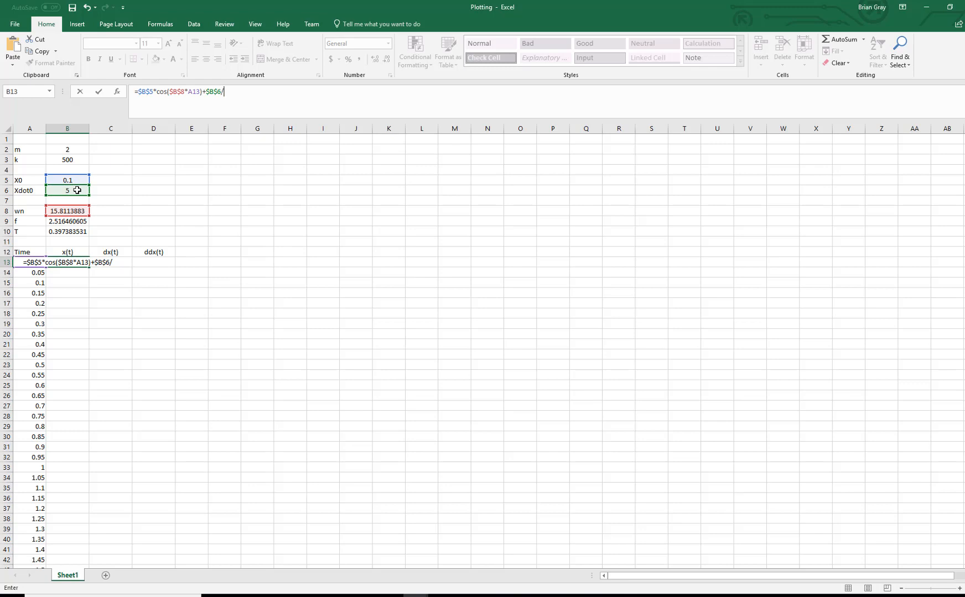
{"action": "left_click", "coordinate": [76, 210]}
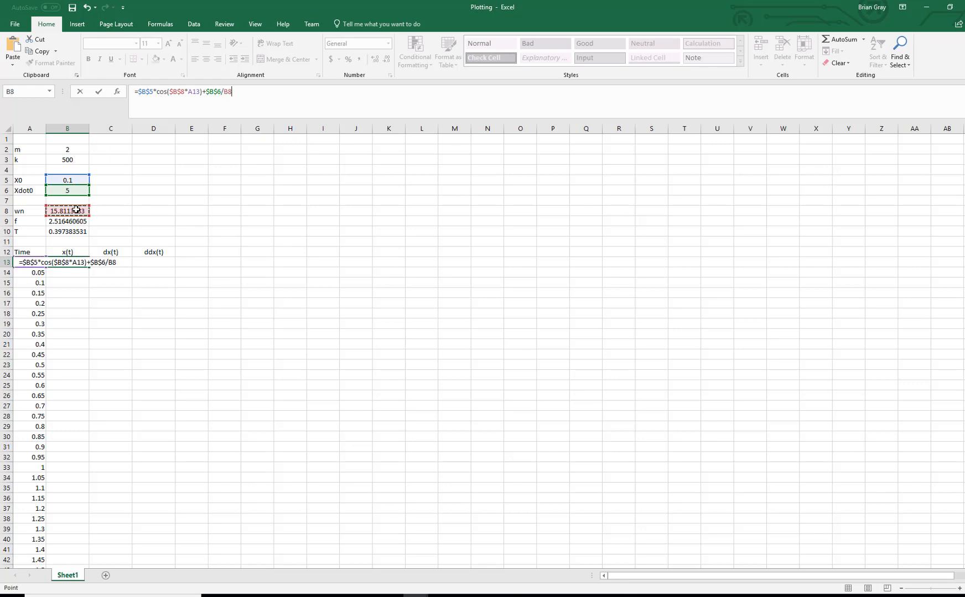
{"action": "key", "text": "F4"}
{"action": "type", "text": "*"}
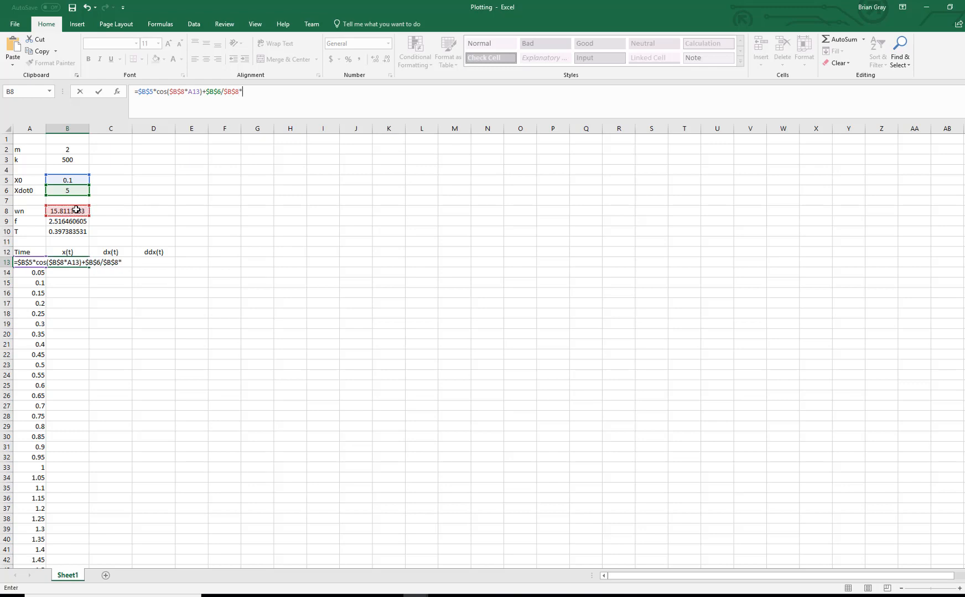
Complete the x(t) formula in B13 with the sine term sin($B$8*A13) and enter it.
{"action": "type", "text": "sin("}
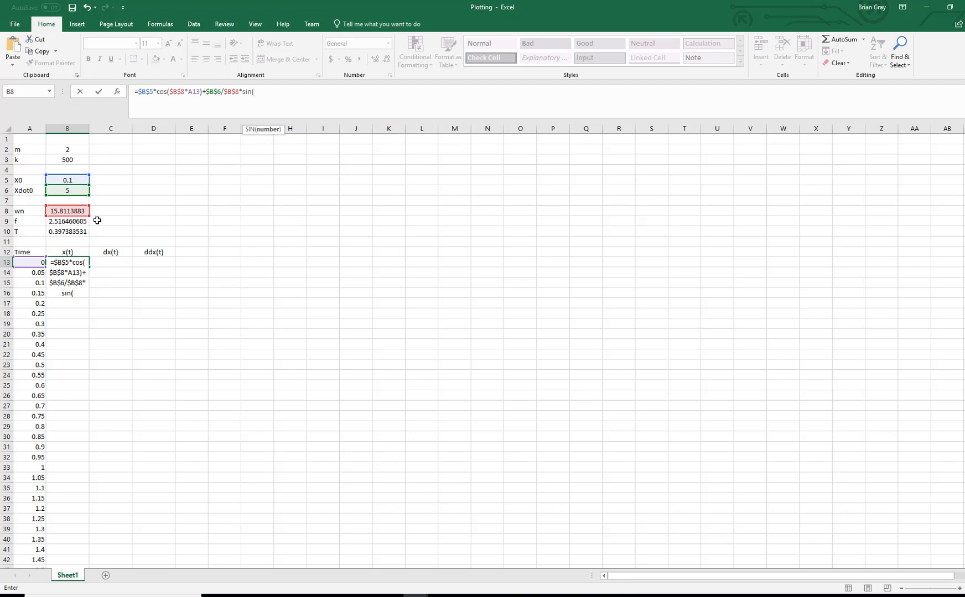
{"action": "left_click", "coordinate": [73, 209]}
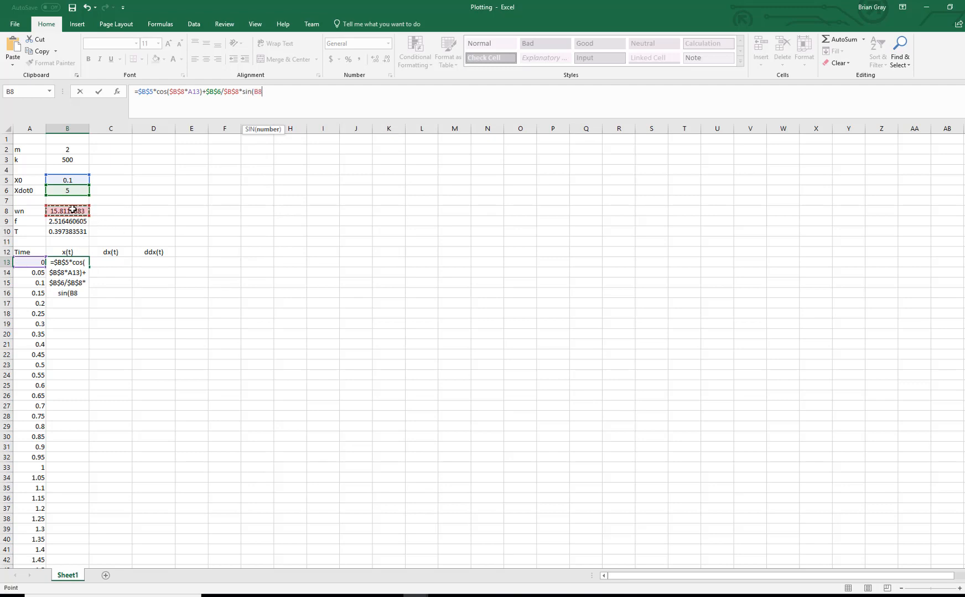
{"action": "key", "text": "F4"}
{"action": "type", "text": "*"}
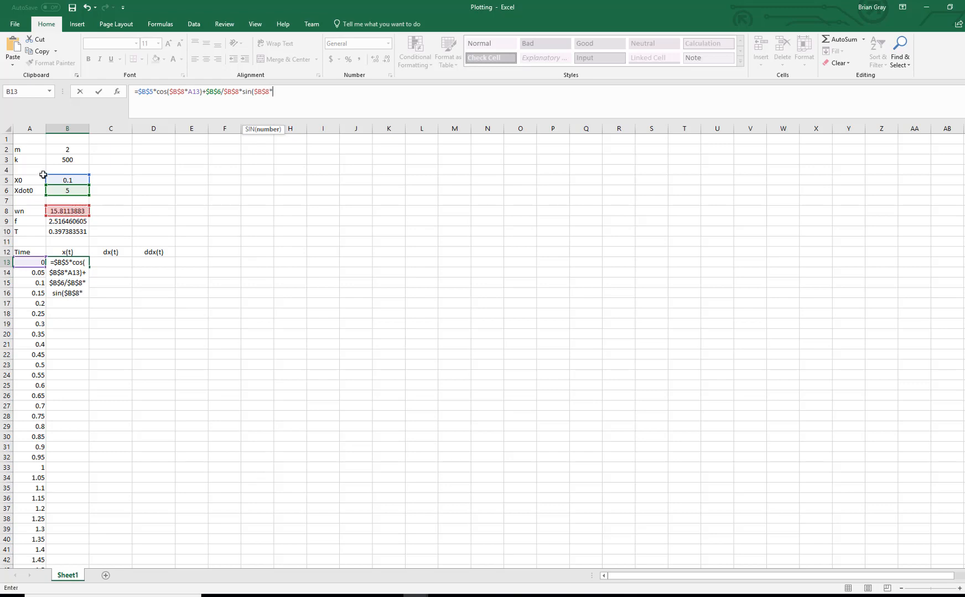
{"action": "type", "text": "A"}
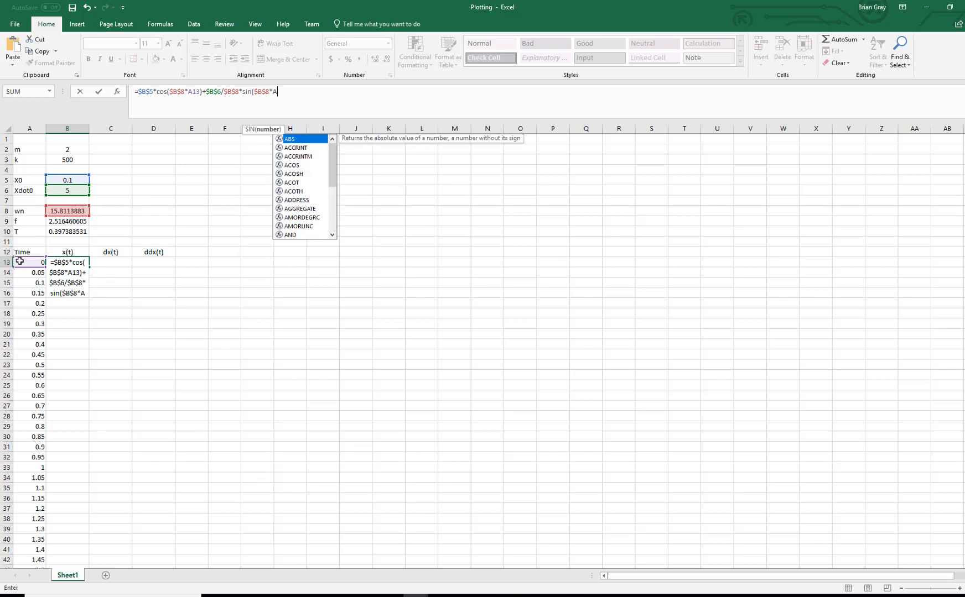
{"action": "type", "text": "13"}
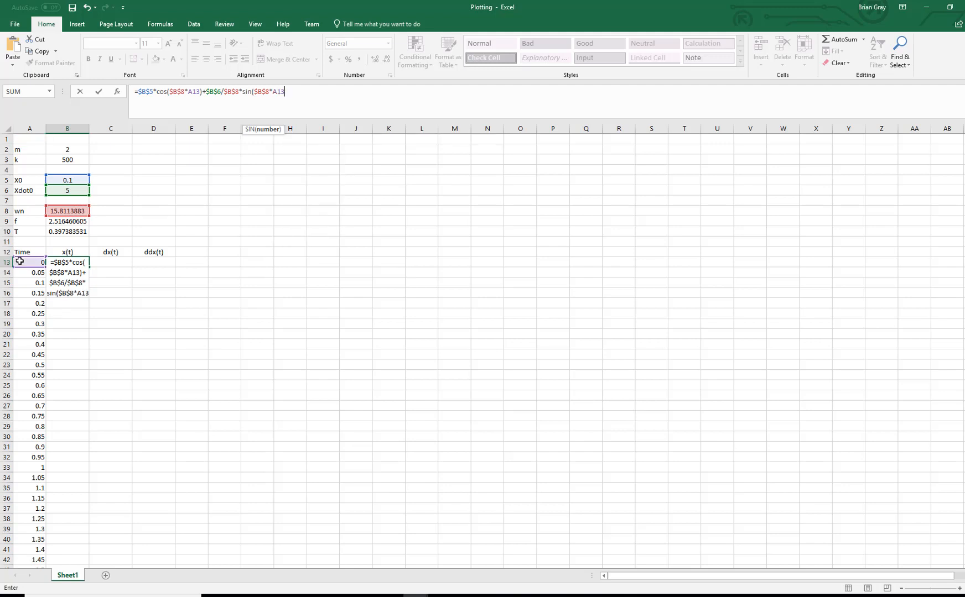
{"action": "type", "text": ")"}
{"action": "key", "text": "Return"}
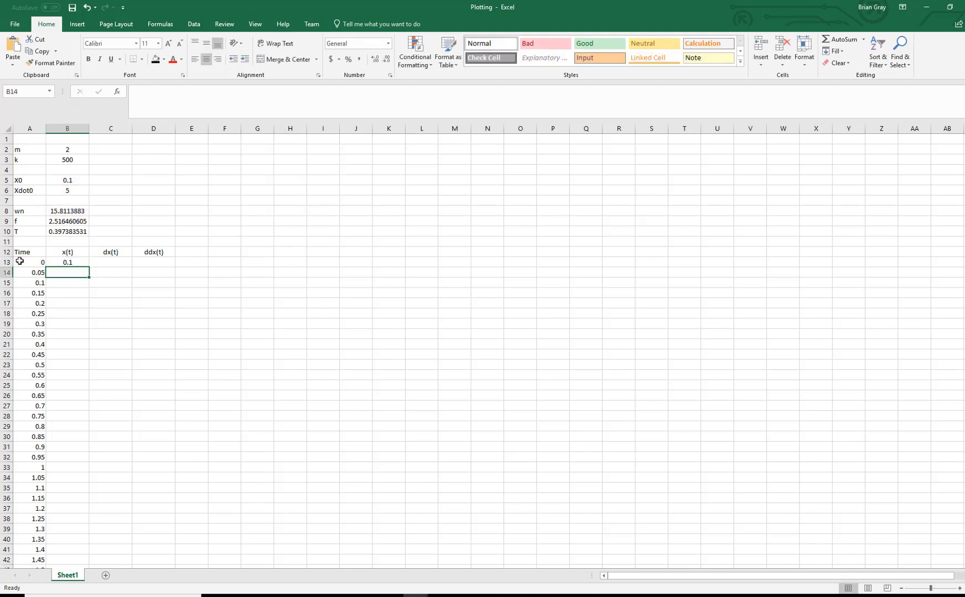
Copy the x(t) formula from B13 into B14 and compare the cell references in both formulas.
{"action": "key", "text": "Up"}
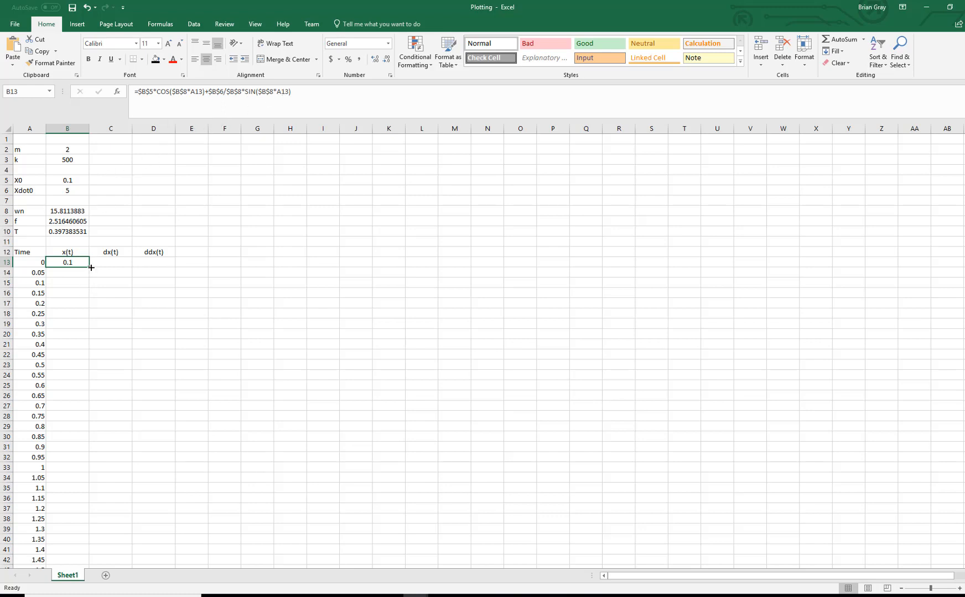
{"action": "left_click_drag", "start_coordinate": [90, 267], "coordinate": [91, 278]}
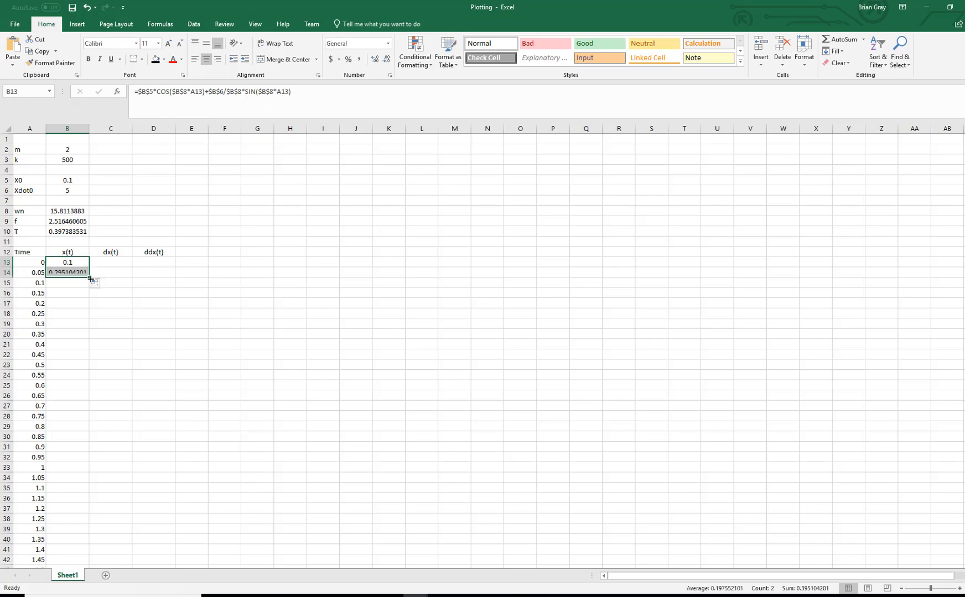
{"action": "left_click", "coordinate": [61, 274]}
{"action": "left_click", "coordinate": [145, 93]}
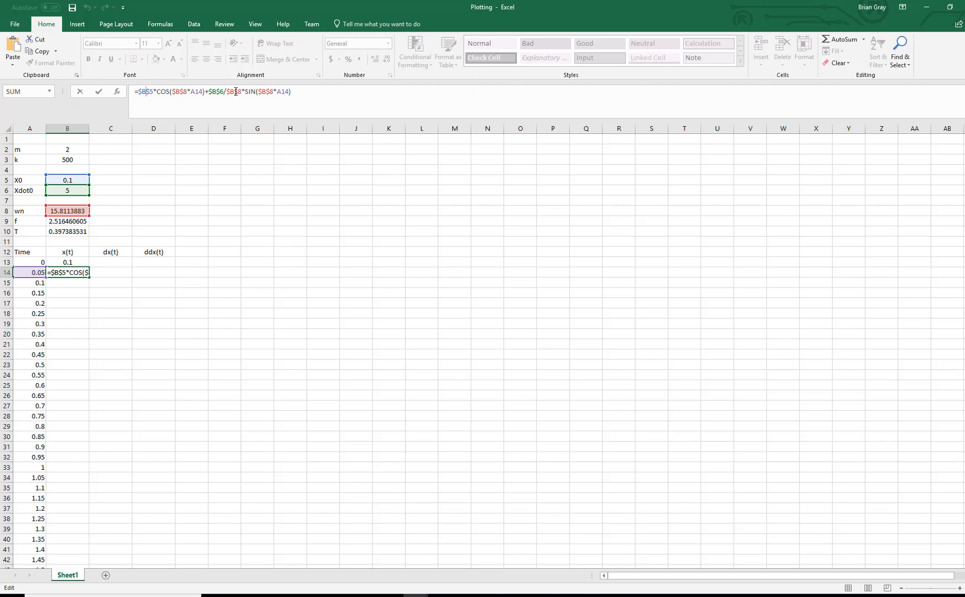
{"action": "key", "text": "Return"}
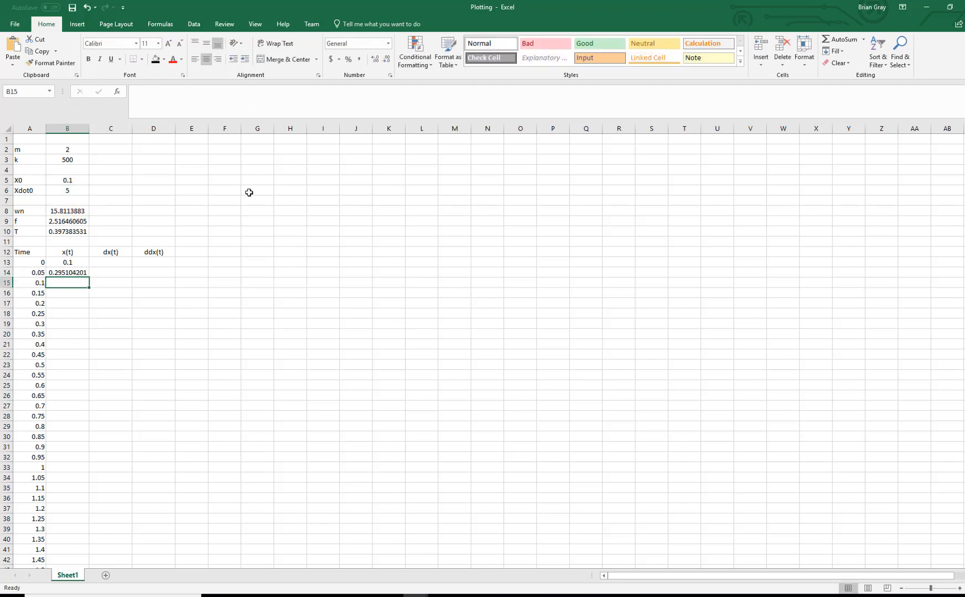
{"action": "double_click", "coordinate": [67, 263]}
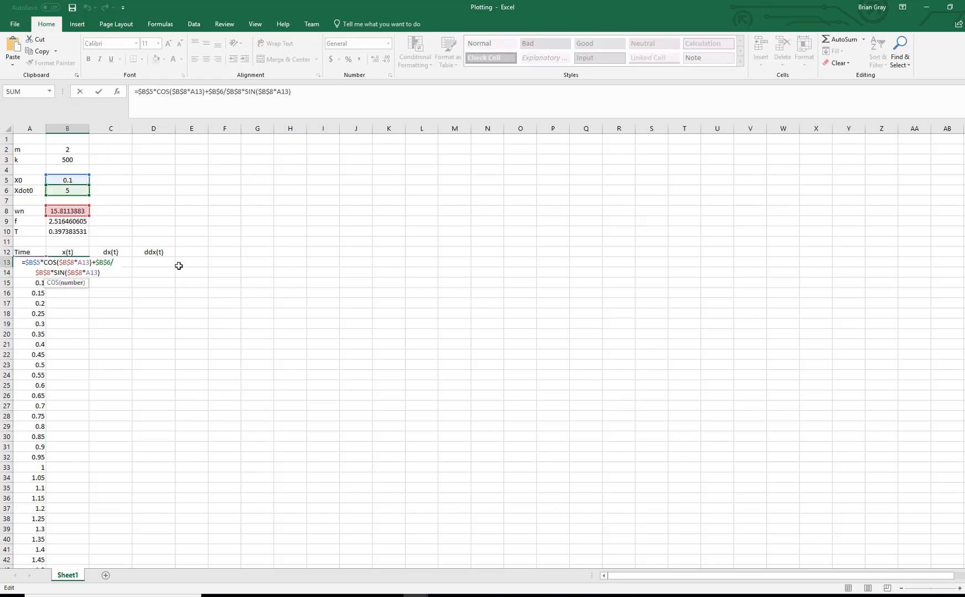
{"action": "key", "text": "Escape"}
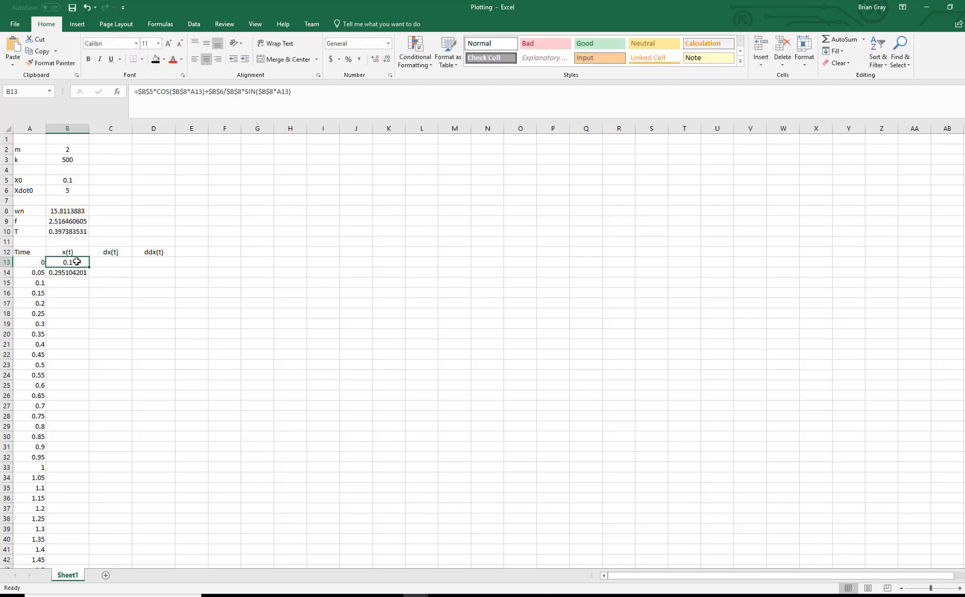
Fill the x(t) formula from B13:B14 down through B53 to match the Time column.
{"action": "left_click_drag", "start_coordinate": [76, 266], "coordinate": [74, 273]}
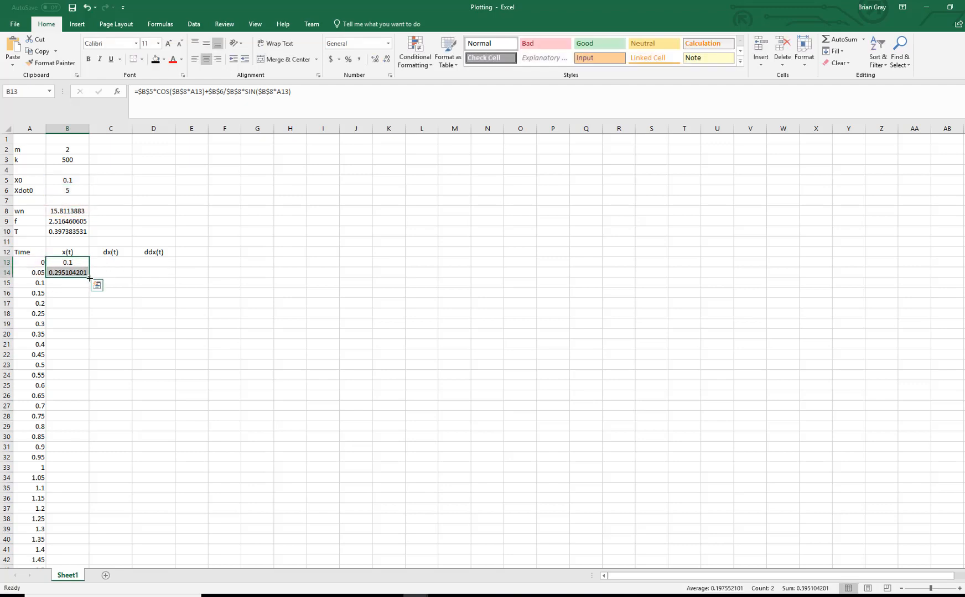
{"action": "double_click", "coordinate": [90, 278]}
{"action": "scroll", "coordinate": [153, 353], "scroll_direction": "down", "scroll_amount": 7}
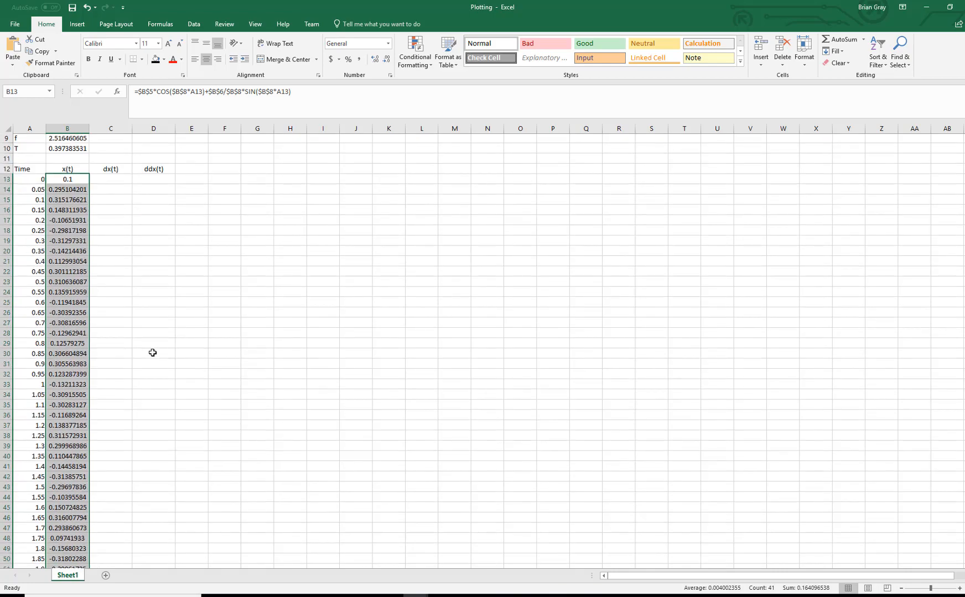
{"action": "scroll", "coordinate": [152, 353], "scroll_direction": "down", "scroll_amount": 3}
{"action": "scroll", "coordinate": [152, 353], "scroll_direction": "up", "scroll_amount": 5}
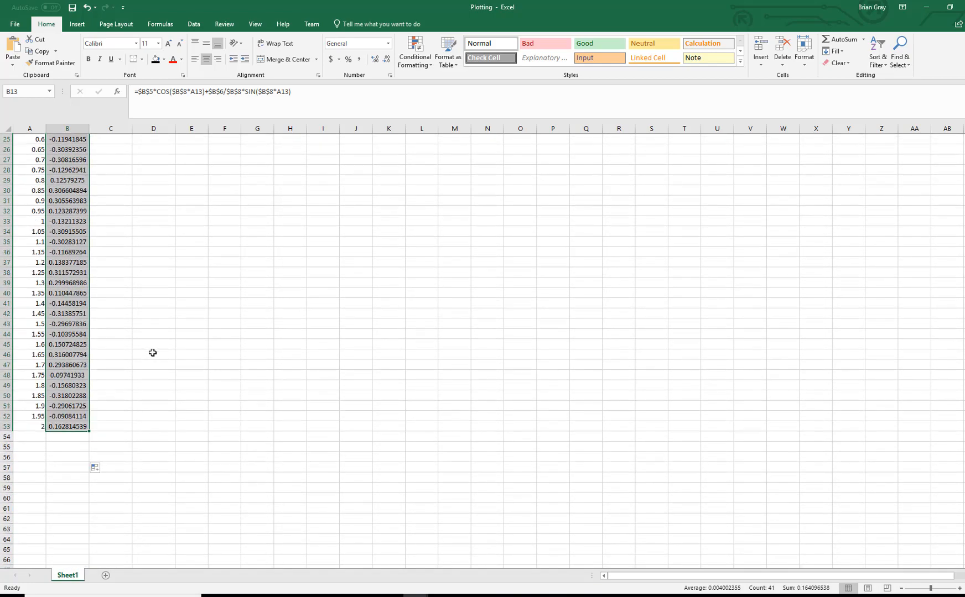
{"action": "scroll", "coordinate": [152, 353], "scroll_direction": "up", "scroll_amount": 5}
{"action": "scroll", "coordinate": [153, 352], "scroll_direction": "down", "scroll_amount": 6}
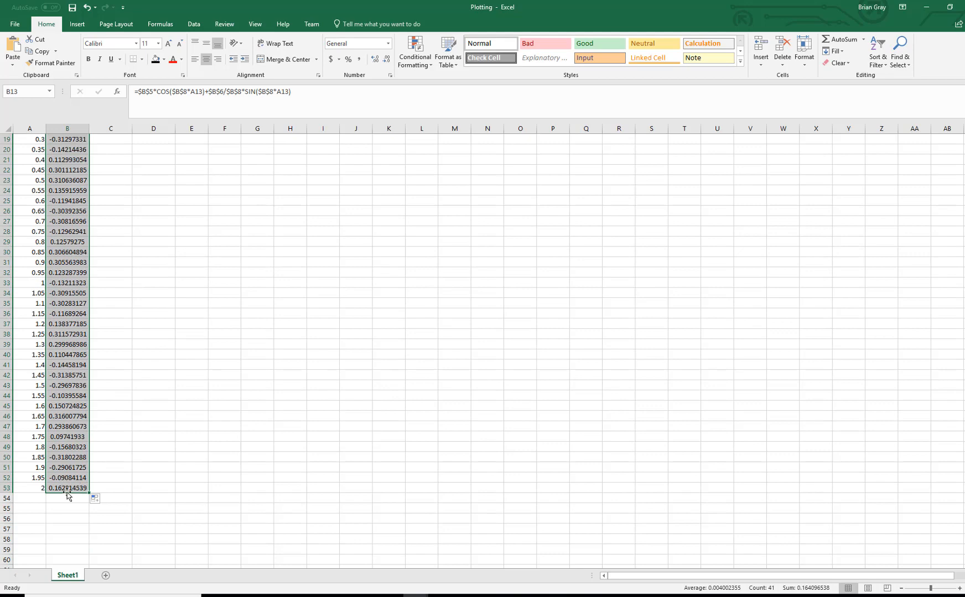
Inspect the formula in B53, the last x(t) cell, and trace the cells it references.
{"action": "left_click", "coordinate": [67, 485]}
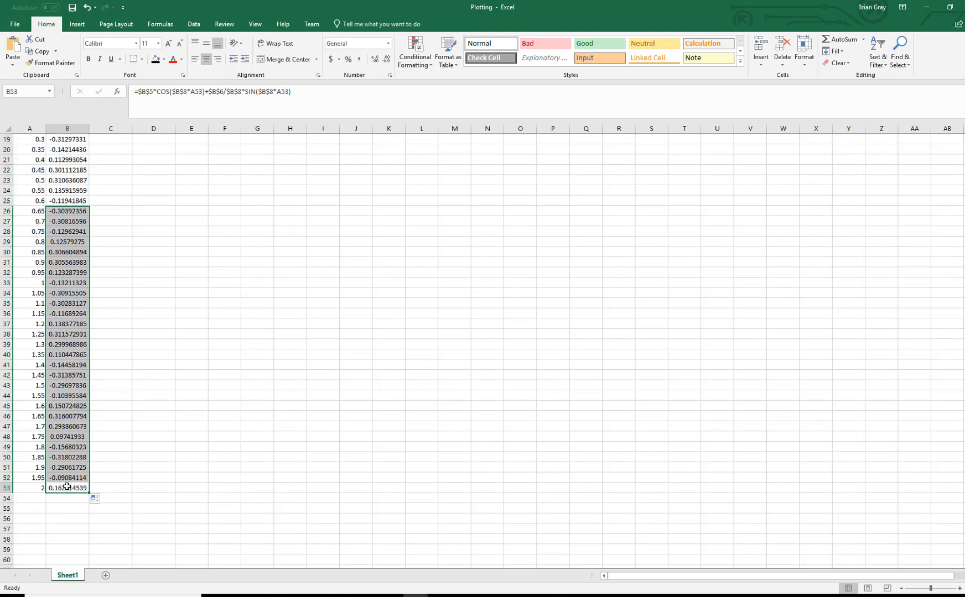
{"action": "left_click", "coordinate": [305, 97]}
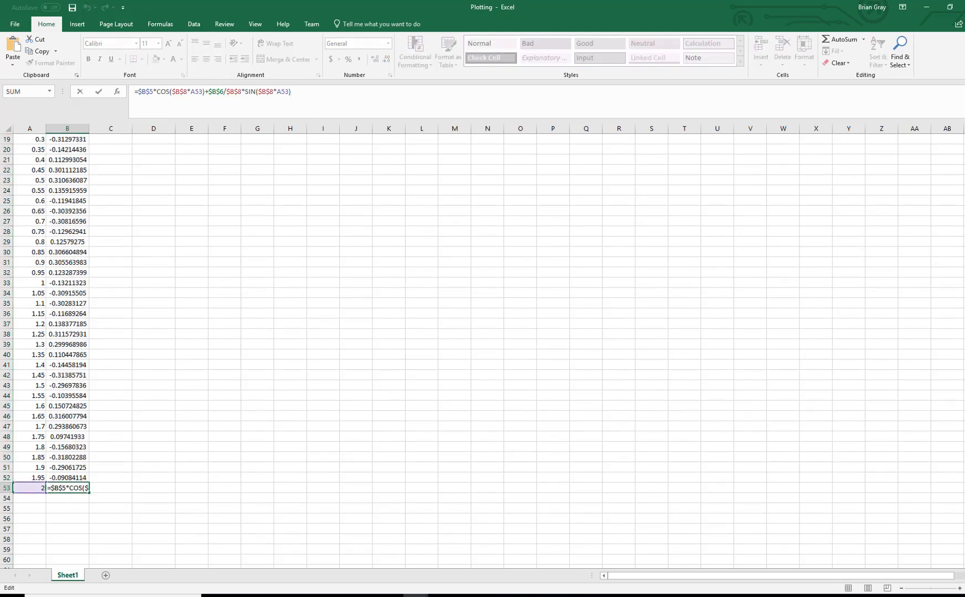
{"action": "scroll", "coordinate": [481, 349], "scroll_direction": "up", "scroll_amount": 6}
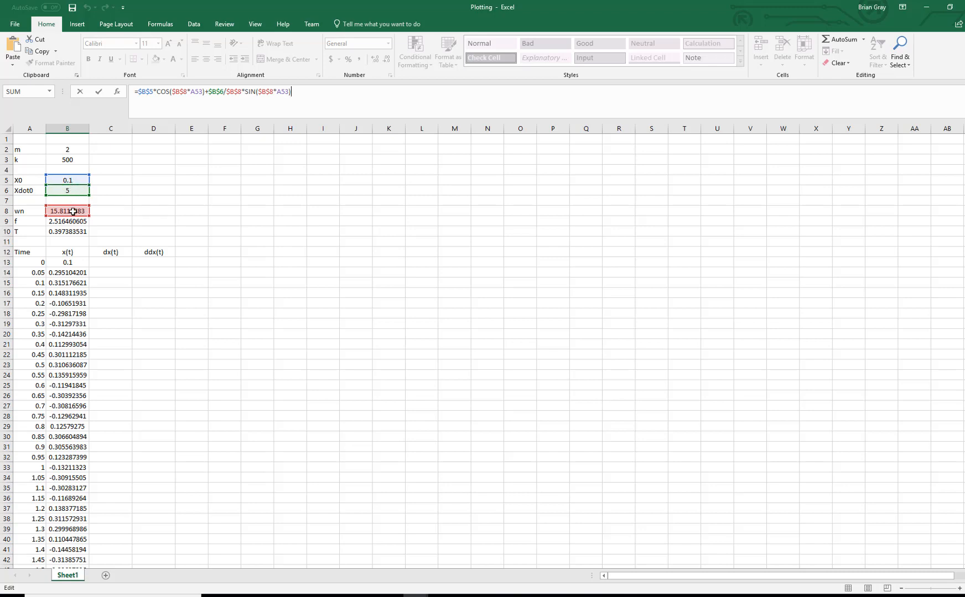
{"action": "key", "text": "Return"}
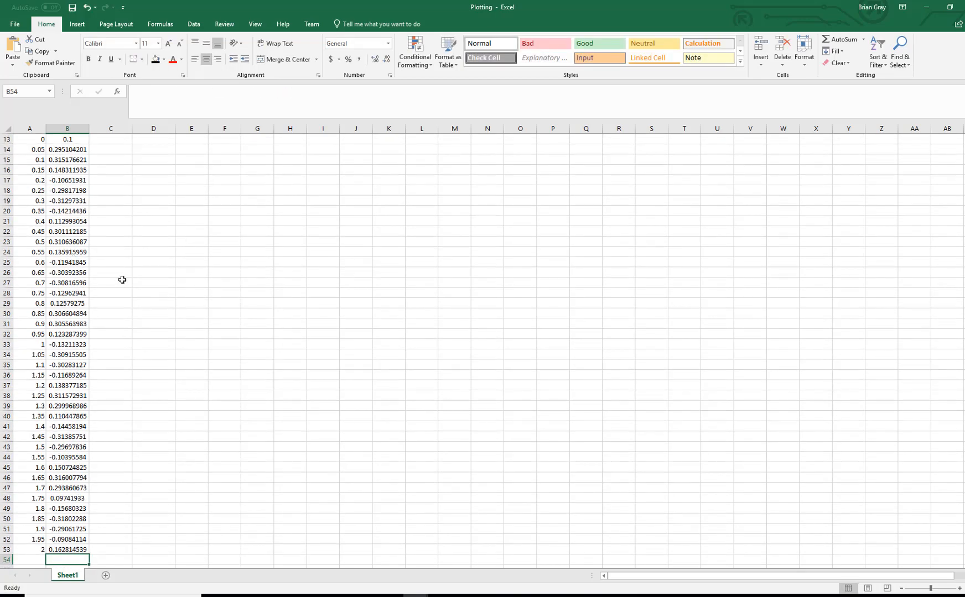
{"action": "scroll", "coordinate": [123, 277], "scroll_direction": "up", "scroll_amount": 2}
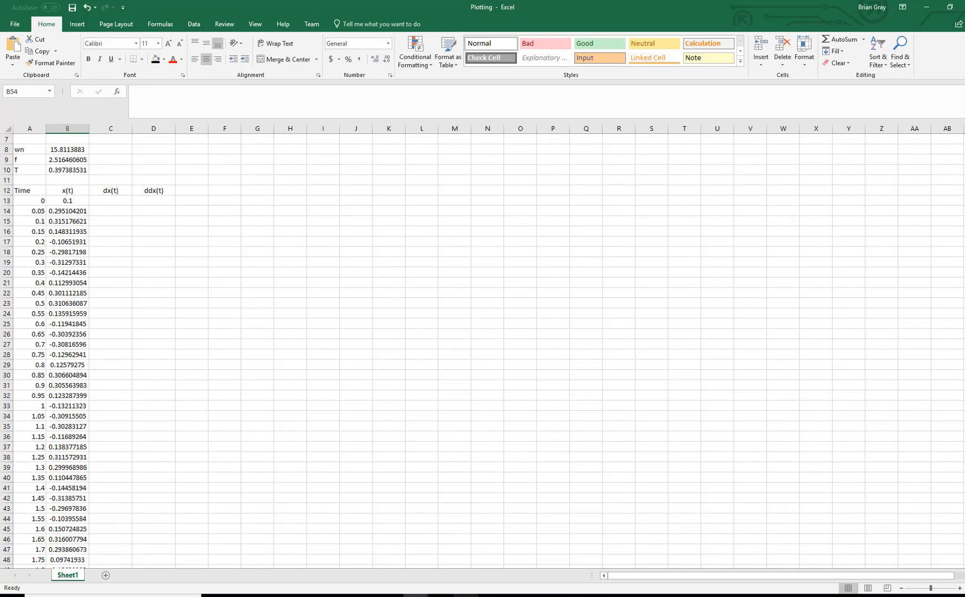
{"action": "left_click", "coordinate": [466, 595]}
{"action": "left_click", "coordinate": [910, 557]}
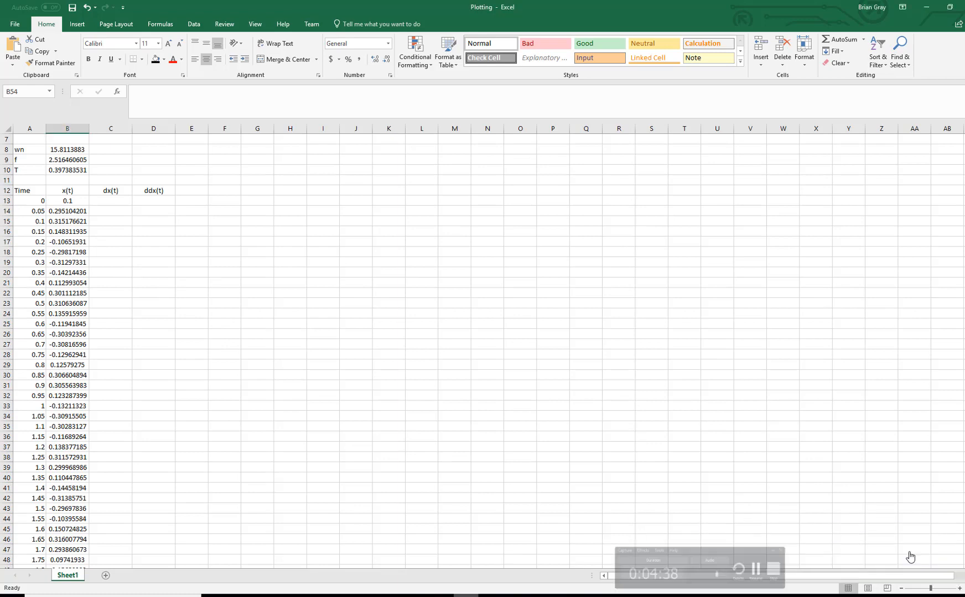
Start the dx(t) formula in C13 with =-$B$8*$B$5*, using absolute references to wn and X0.
{"action": "left_click", "coordinate": [119, 202]}
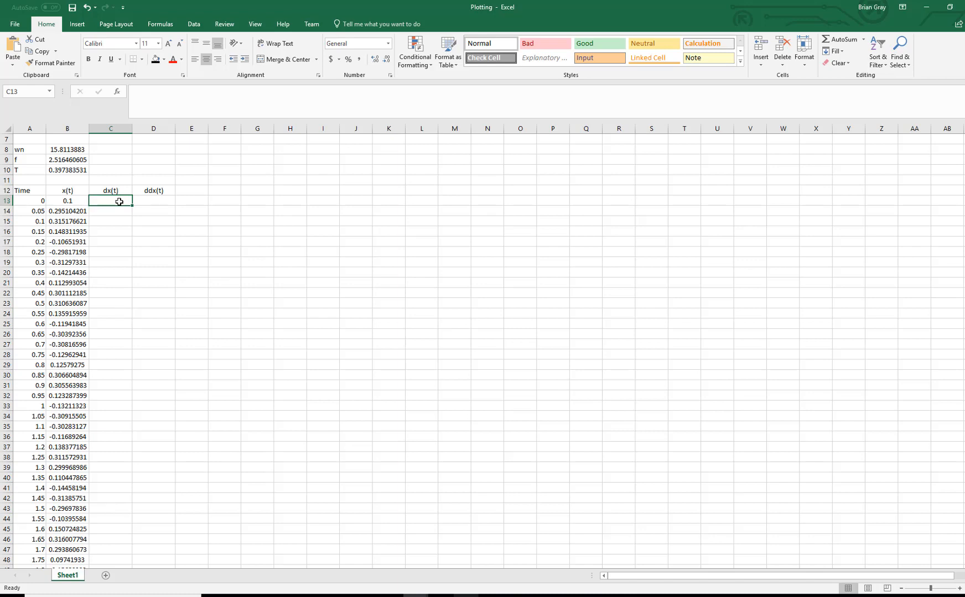
{"action": "type", "text": "="}
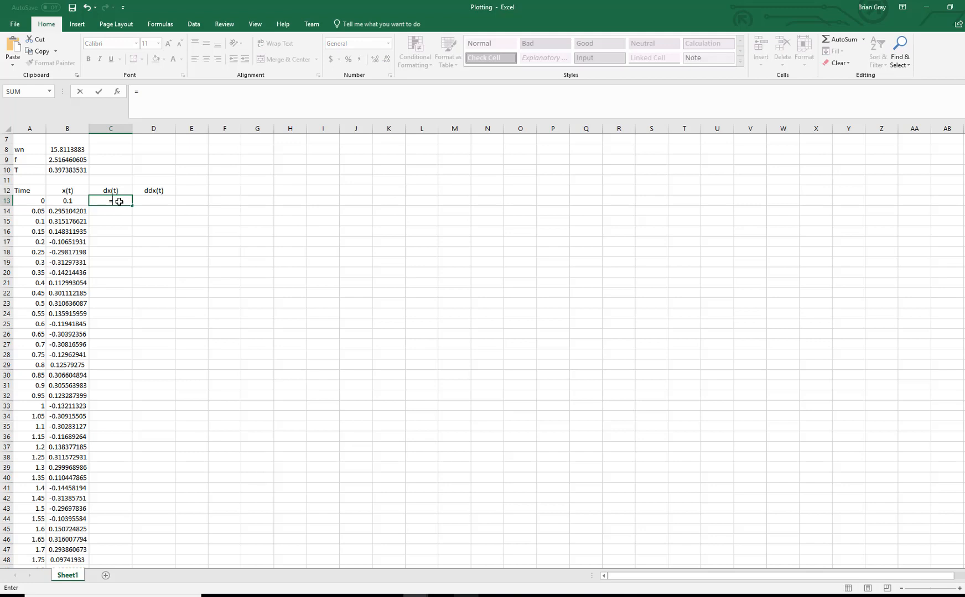
{"action": "type", "text": "-"}
{"action": "left_click", "coordinate": [64, 149]}
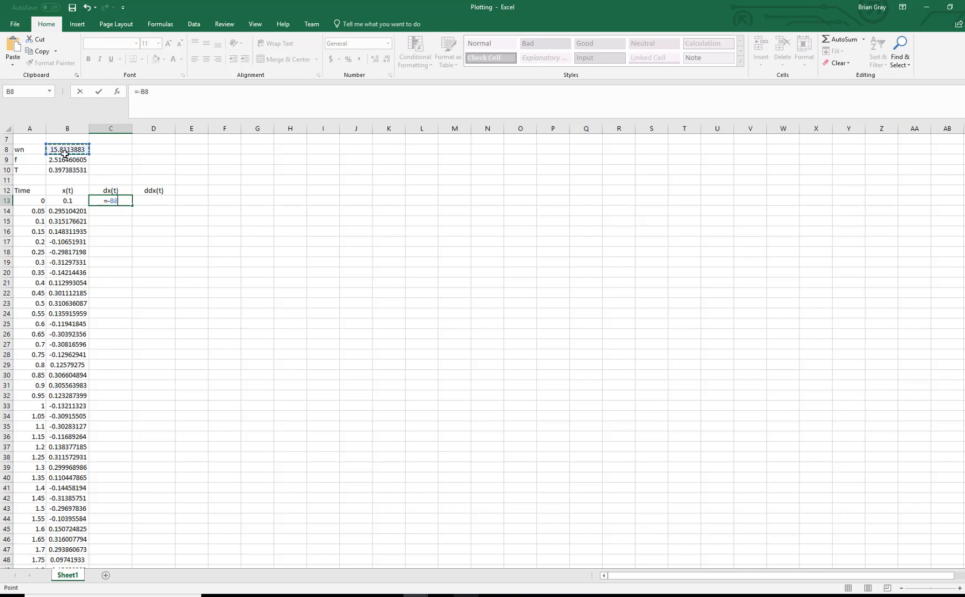
{"action": "scroll", "coordinate": [113, 176], "scroll_direction": "up", "scroll_amount": 1}
{"action": "scroll", "coordinate": [113, 176], "scroll_direction": "up", "scroll_amount": 2}
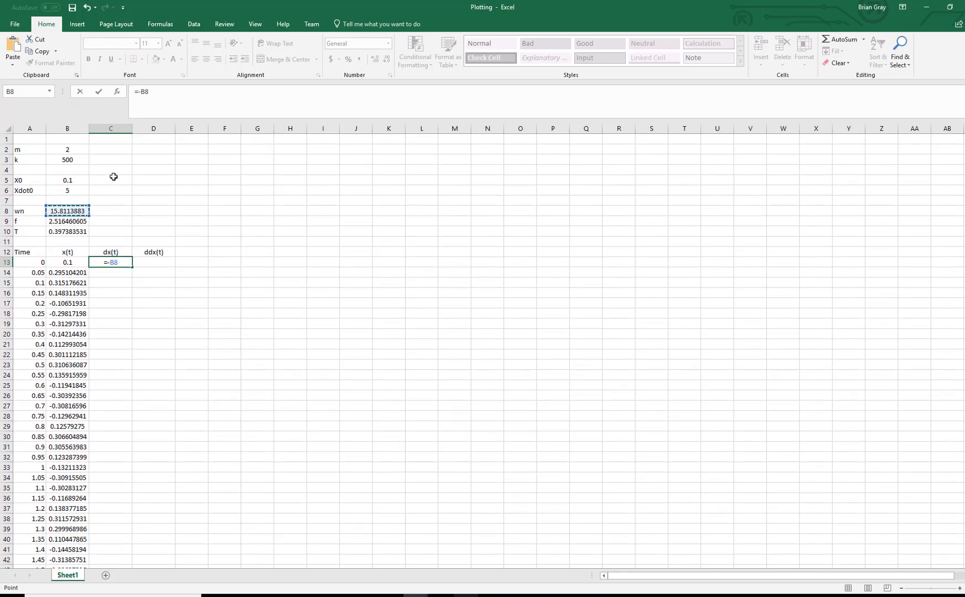
{"action": "type", "text": "*"}
{"action": "left_click", "coordinate": [127, 262]}
{"action": "key", "text": "F4"}
{"action": "left_click", "coordinate": [126, 264]}
{"action": "left_click", "coordinate": [66, 180]}
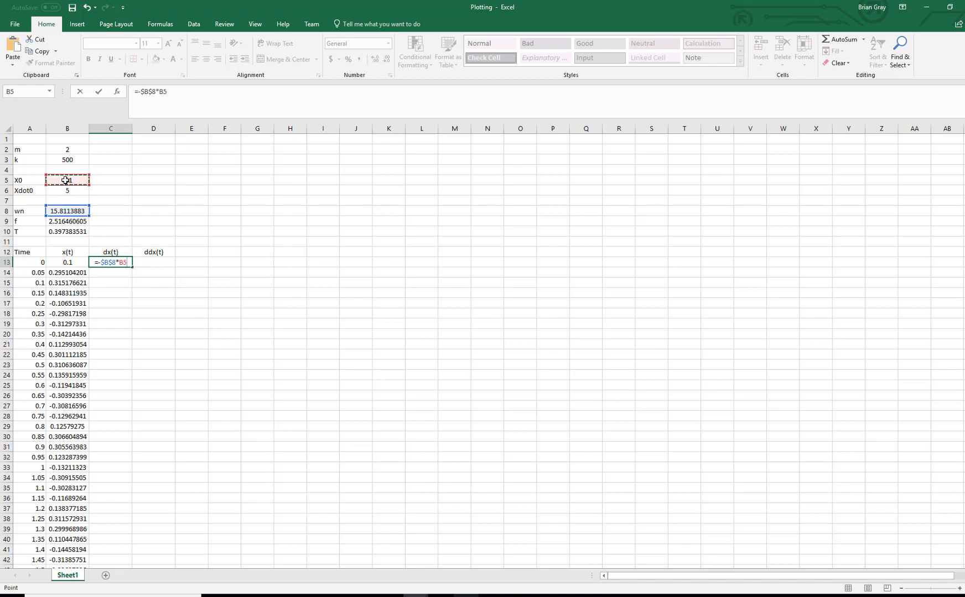
{"action": "type", "text": "*"}
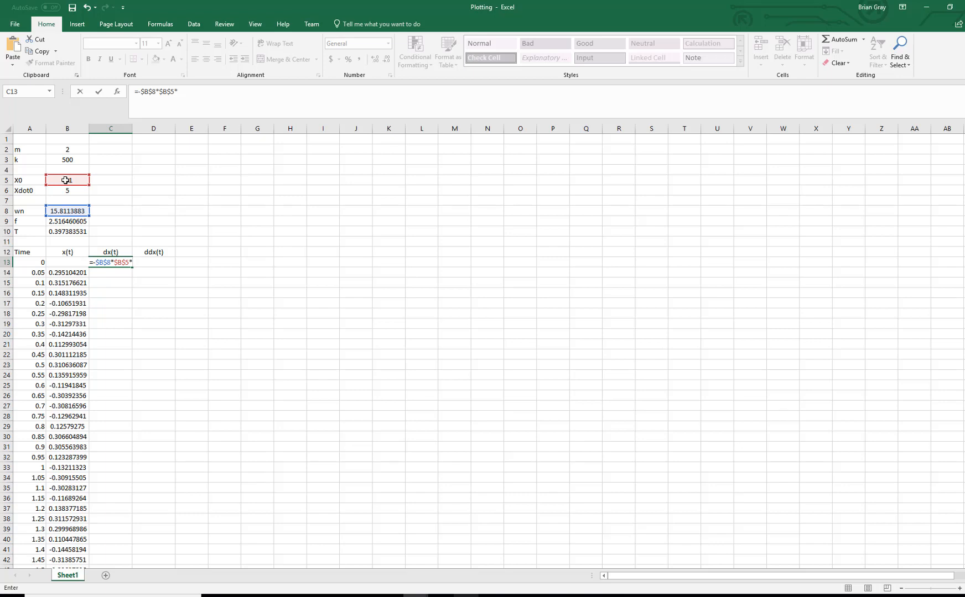
Add the sine factor sin($B$8*A13) to the dx(t) formula in C13.
{"action": "type", "text": "sin("}
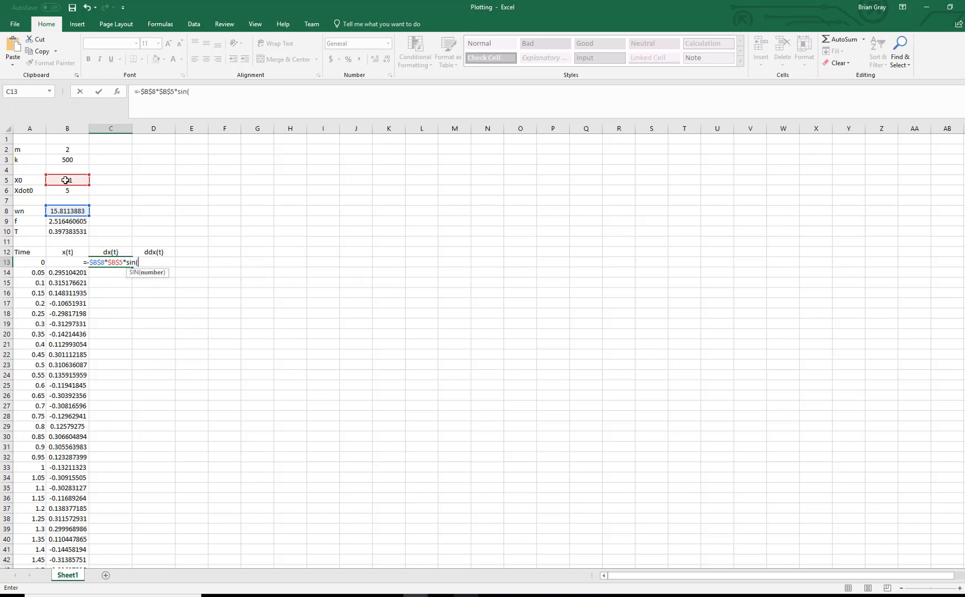
{"action": "left_click", "coordinate": [68, 212]}
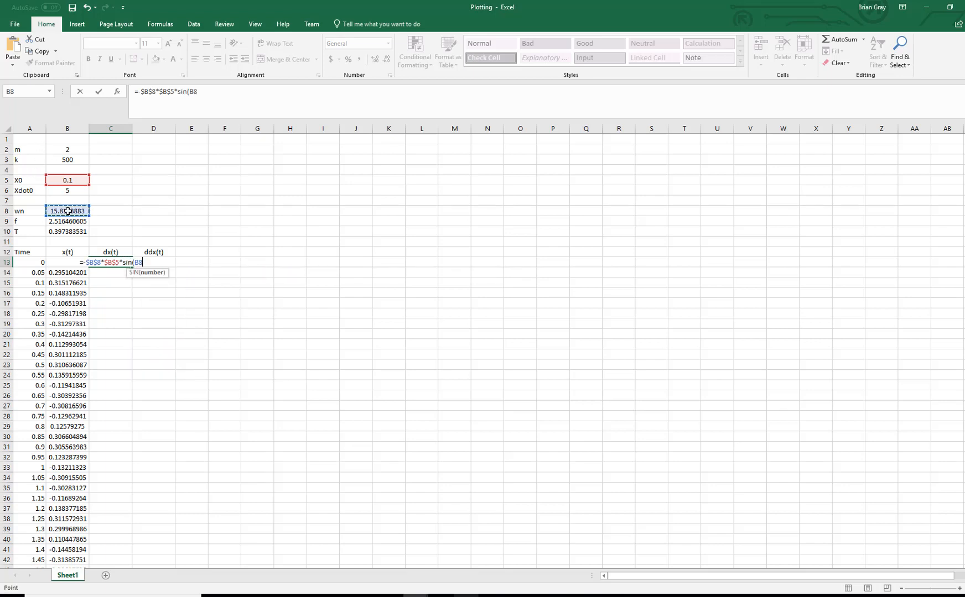
{"action": "key", "text": "F4"}
{"action": "type", "text": "*"}
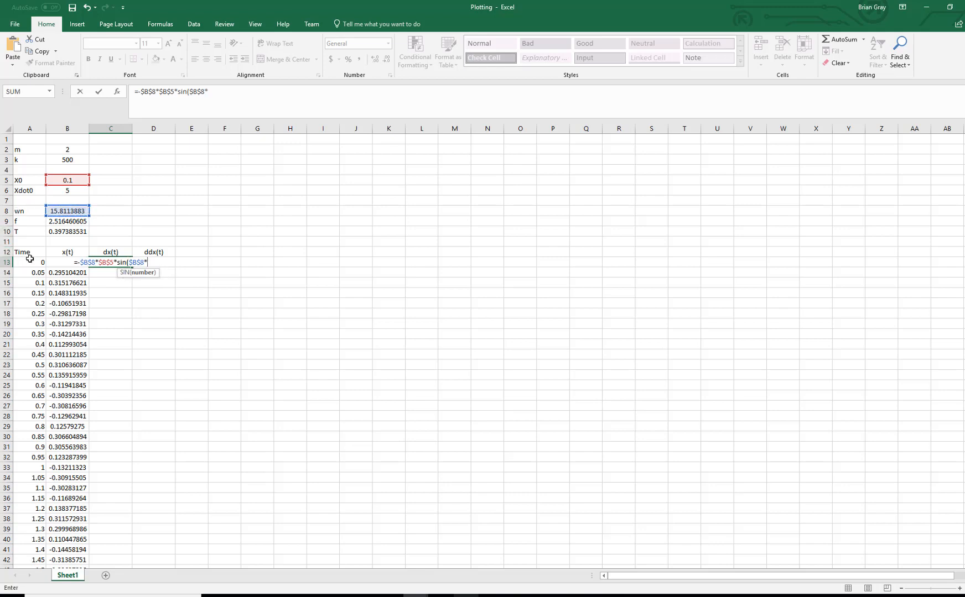
{"action": "left_click", "coordinate": [26, 262]}
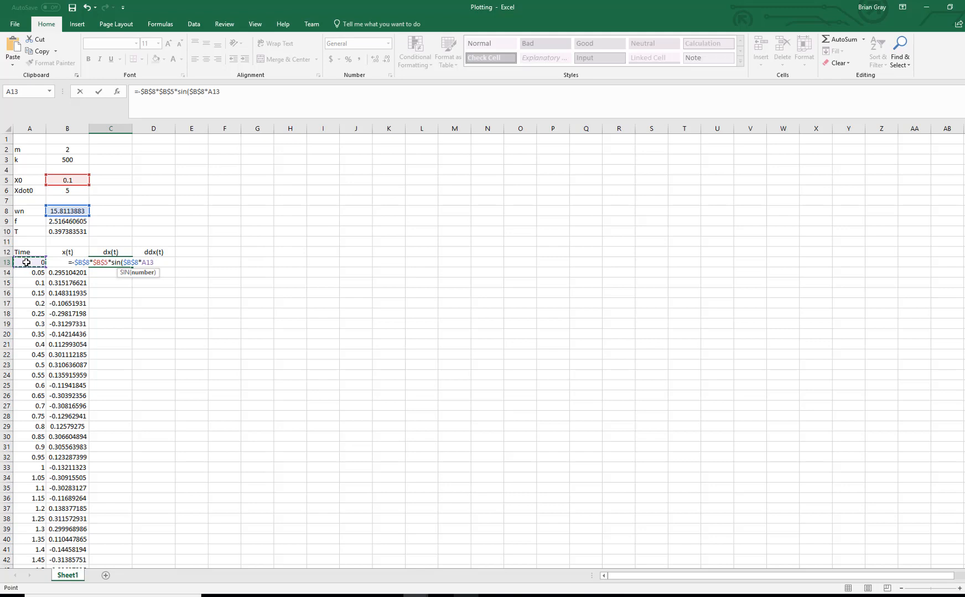
{"action": "type", "text": ")"}
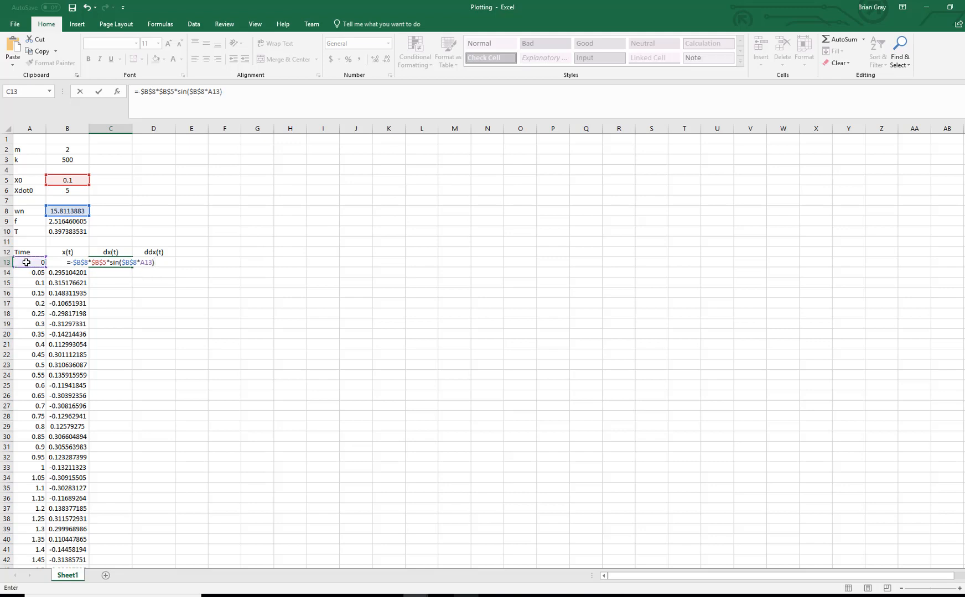
Complete the dx(t) formula in C13 with the cosine term +$B$6*cos($B$8*A13) and enter it.
{"action": "left_click", "coordinate": [248, 93]}
{"action": "type", "text": "+"}
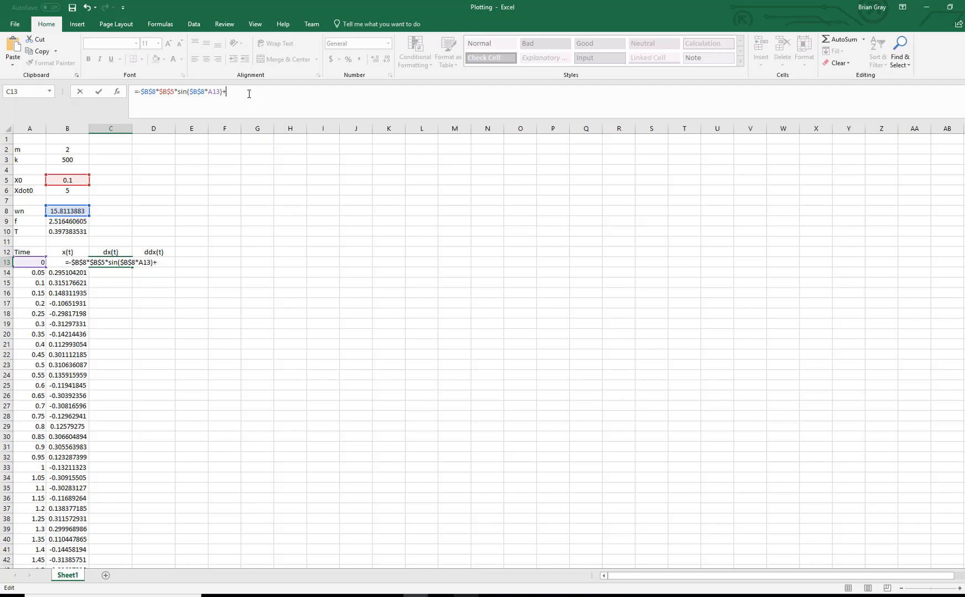
{"action": "left_click", "coordinate": [64, 192]}
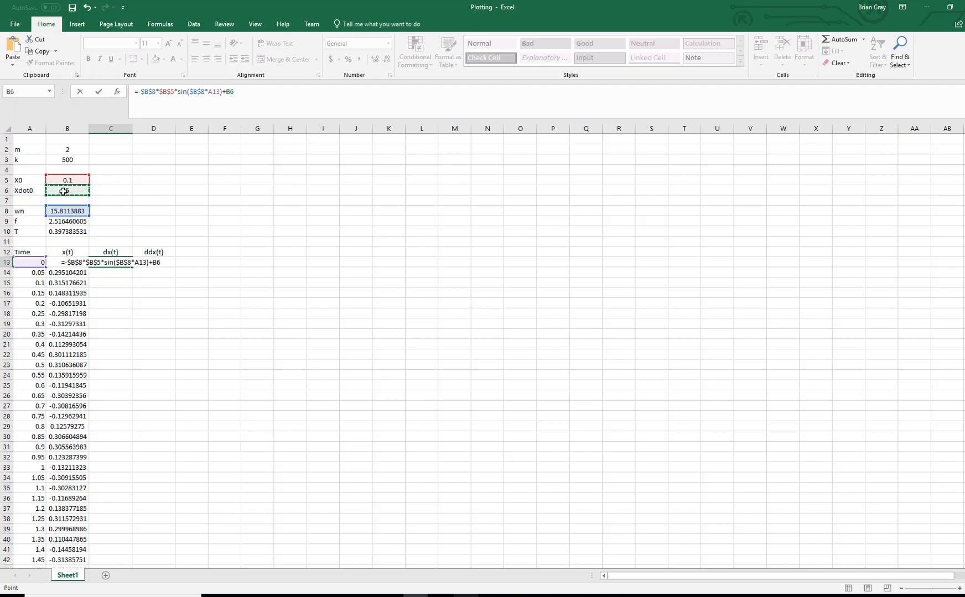
{"action": "key", "text": "F4"}
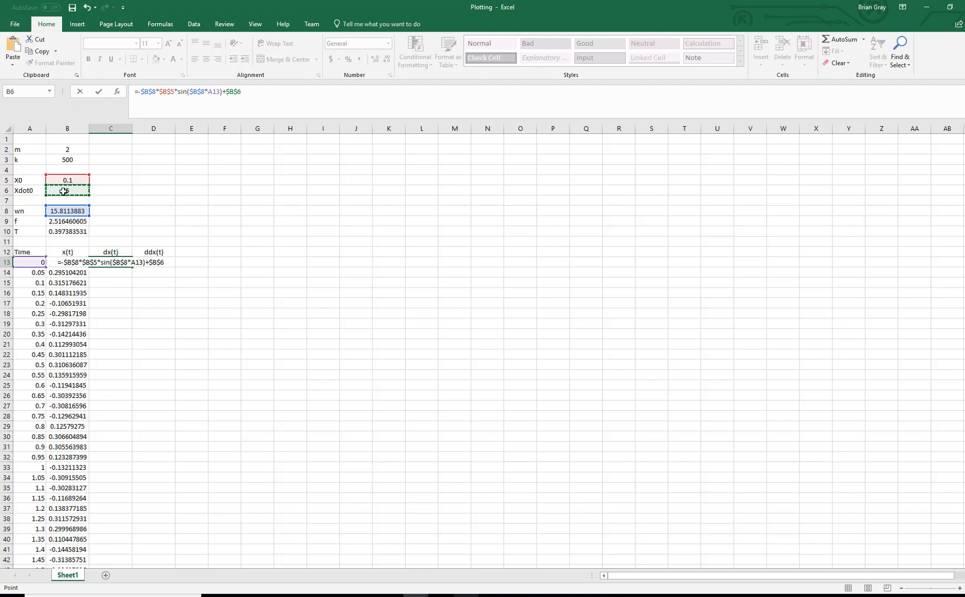
{"action": "type", "text": "*"}
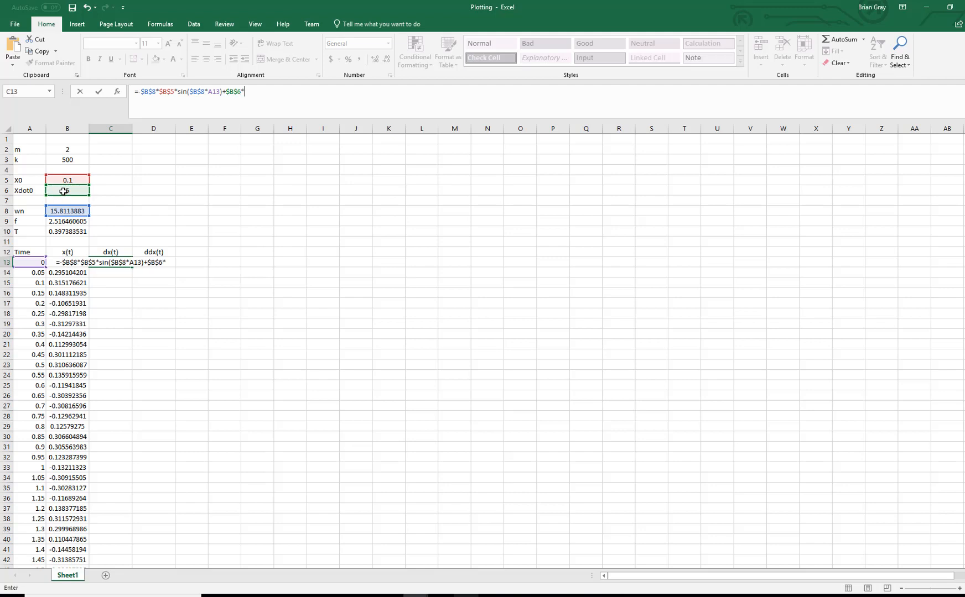
{"action": "type", "text": "cos("}
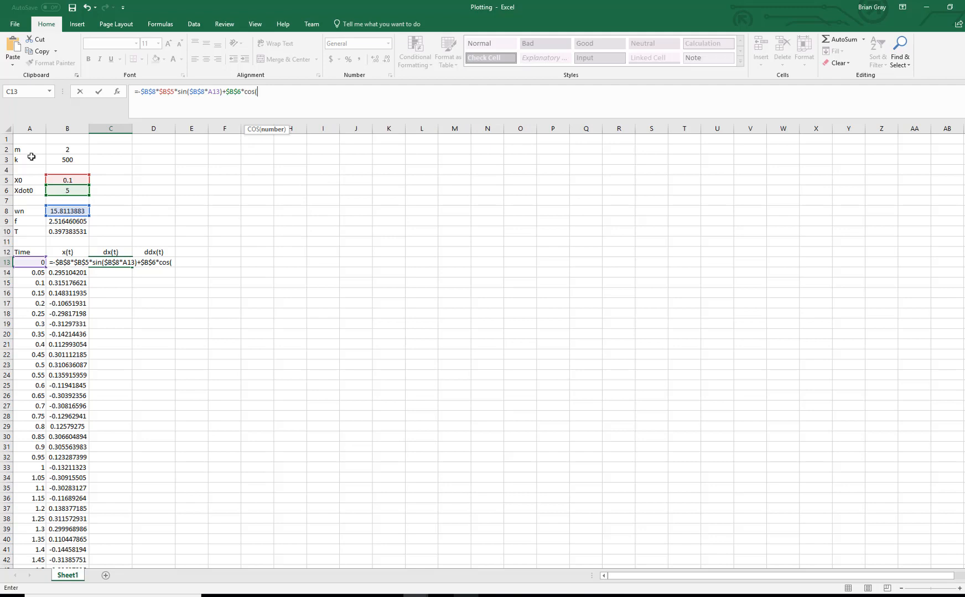
{"action": "left_click", "coordinate": [63, 211]}
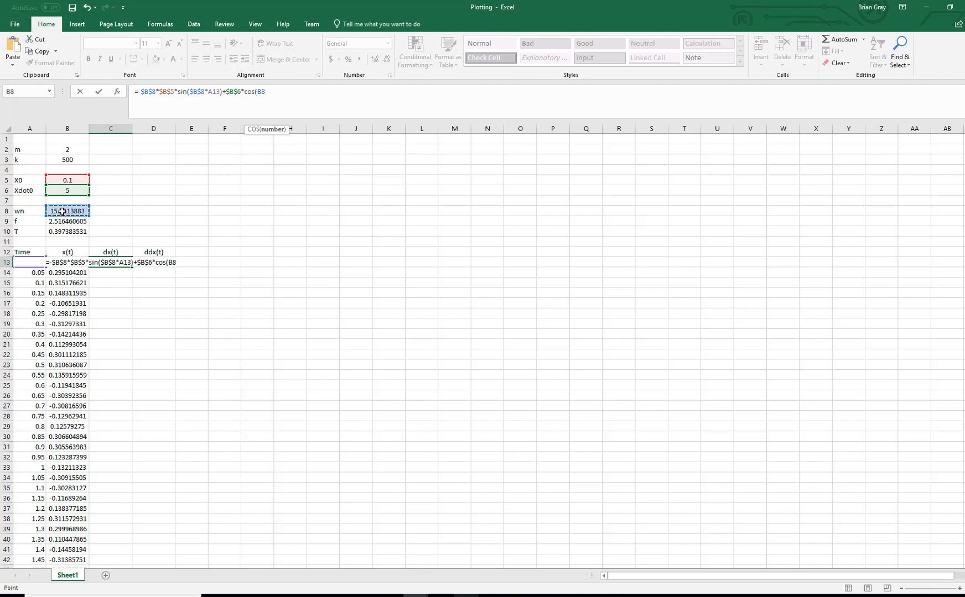
{"action": "key", "text": "F4"}
{"action": "type", "text": "*"}
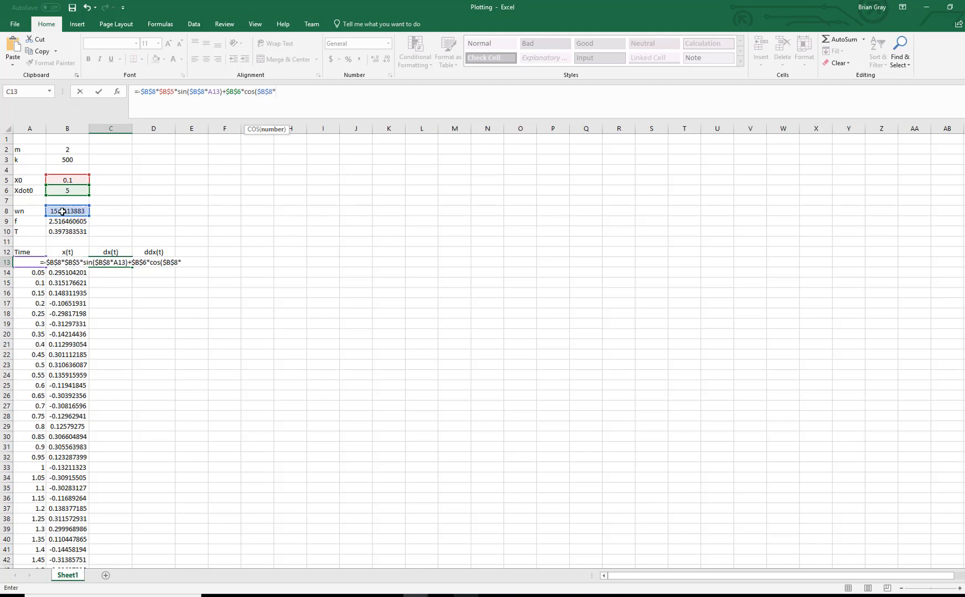
{"action": "type", "text": "A"}
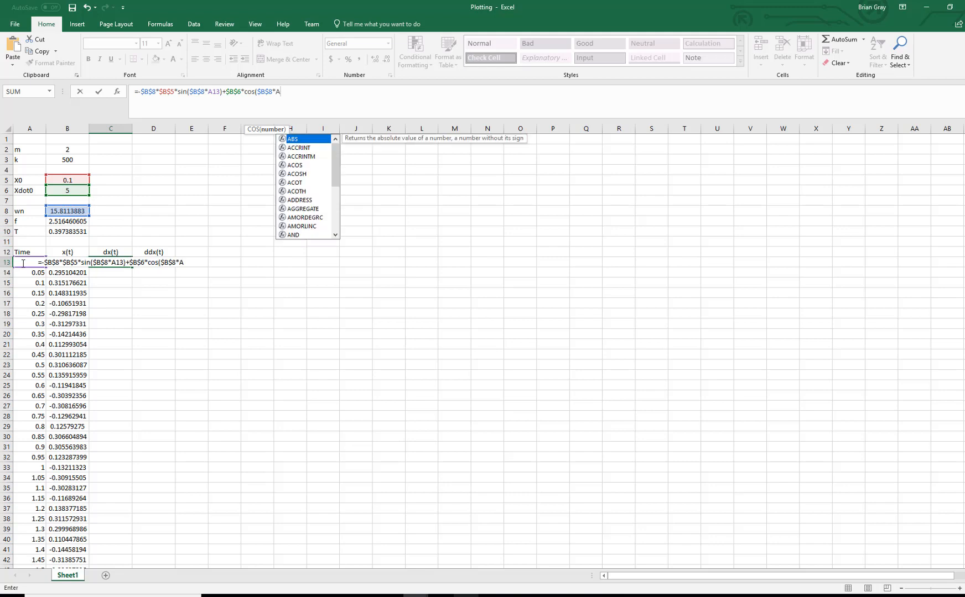
{"action": "type", "text": "13)"}
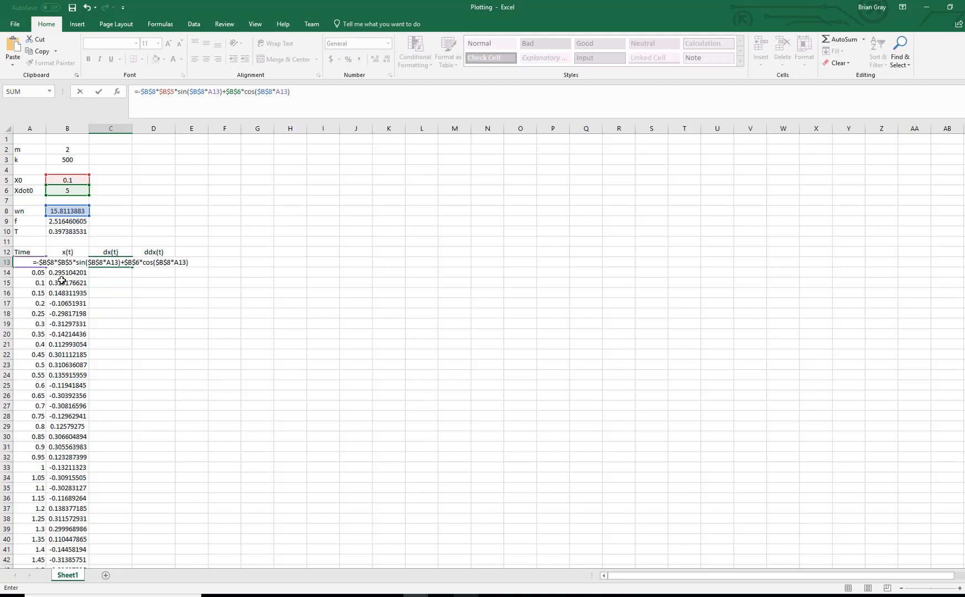
{"action": "key", "text": "Return"}
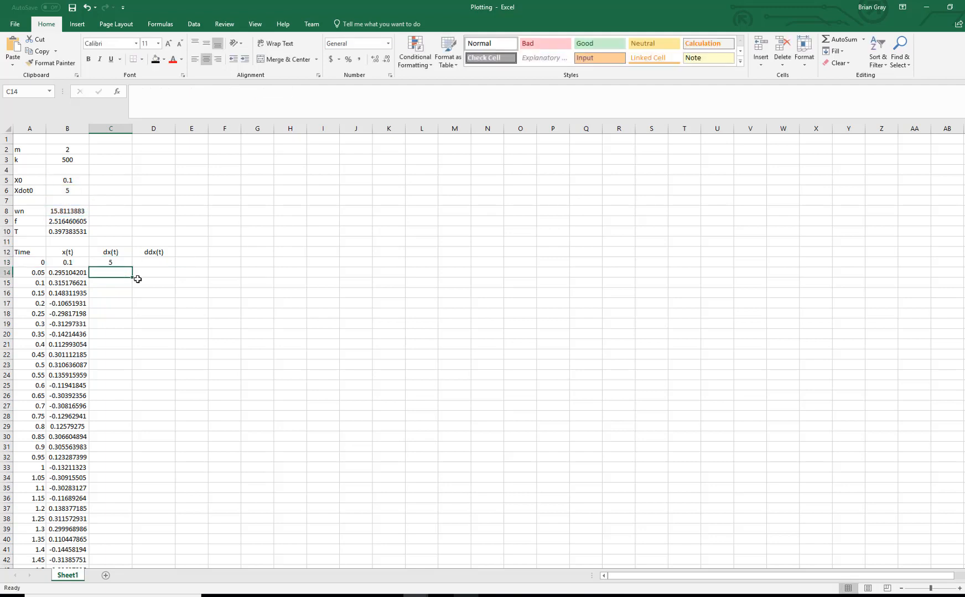
Fill the dx(t) formula from C13 down through C53 and check that it reaches the last Time row.
{"action": "left_click", "coordinate": [114, 264]}
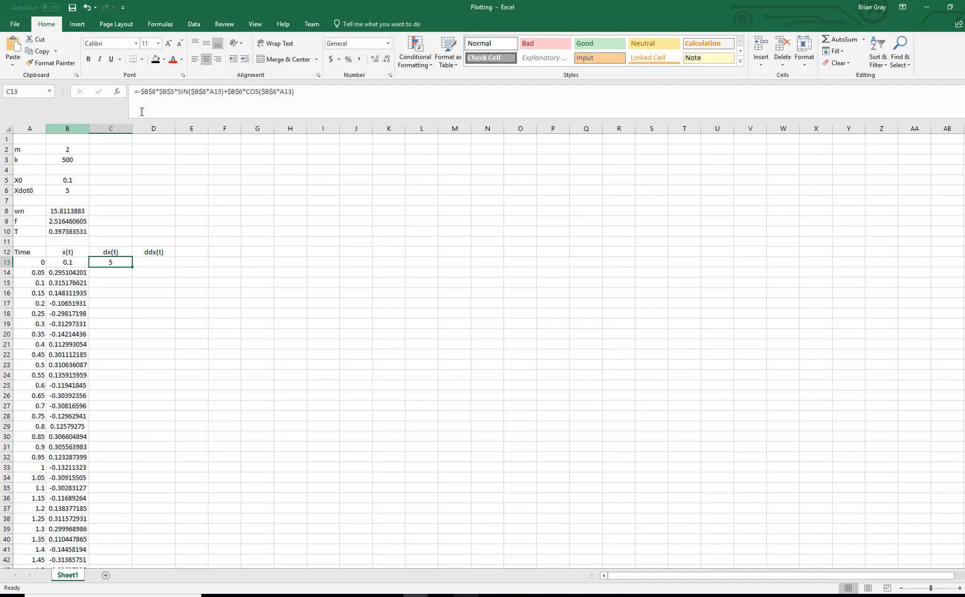
{"action": "double_click", "coordinate": [132, 266]}
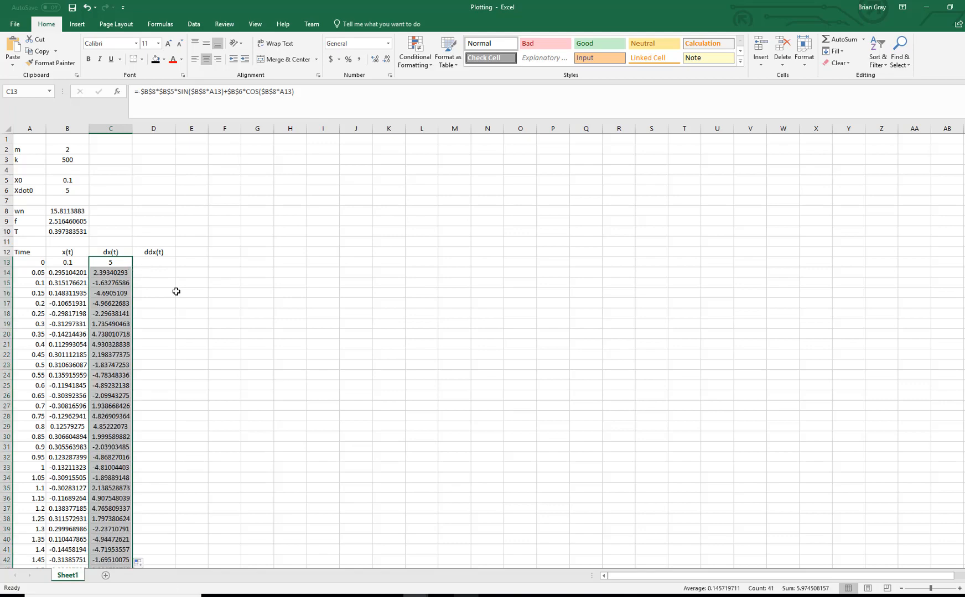
{"action": "scroll", "coordinate": [176, 291], "scroll_direction": "down", "scroll_amount": 6}
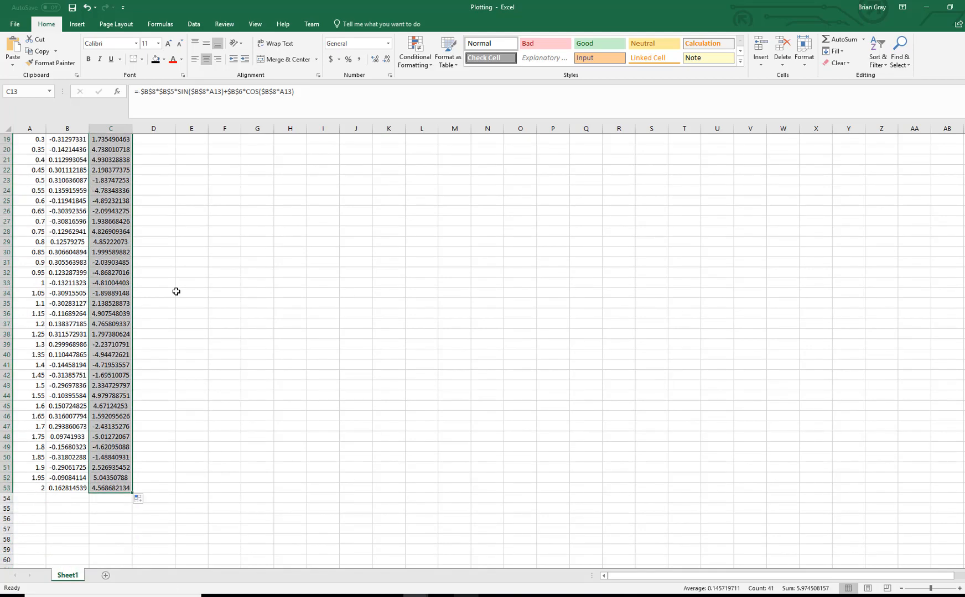
{"action": "scroll", "coordinate": [176, 291], "scroll_direction": "up", "scroll_amount": 6}
Start the ddx(t) formula in D13 with the squared wn factor =$B$8^2*.
{"action": "left_click", "coordinate": [159, 263]}
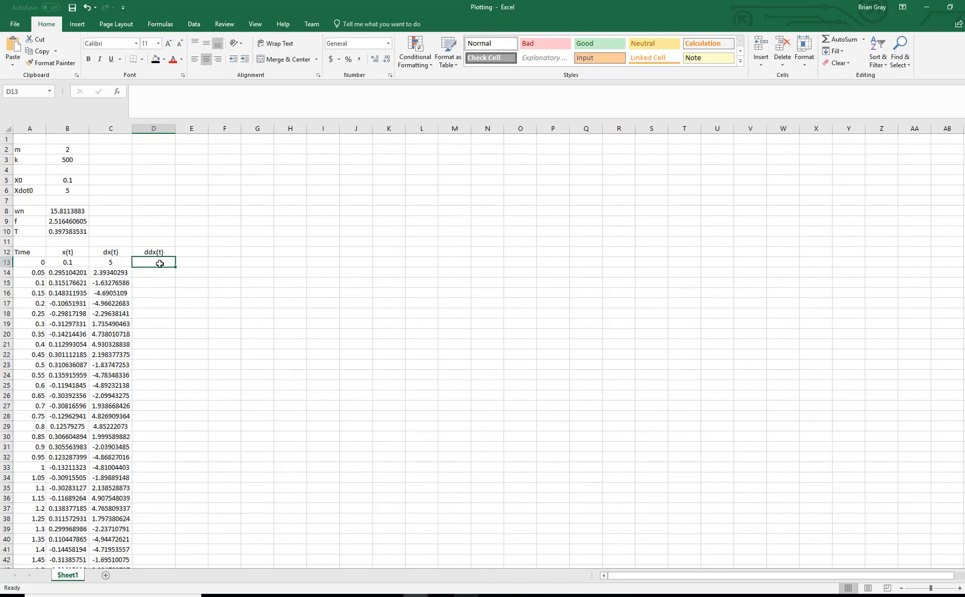
{"action": "type", "text": "="}
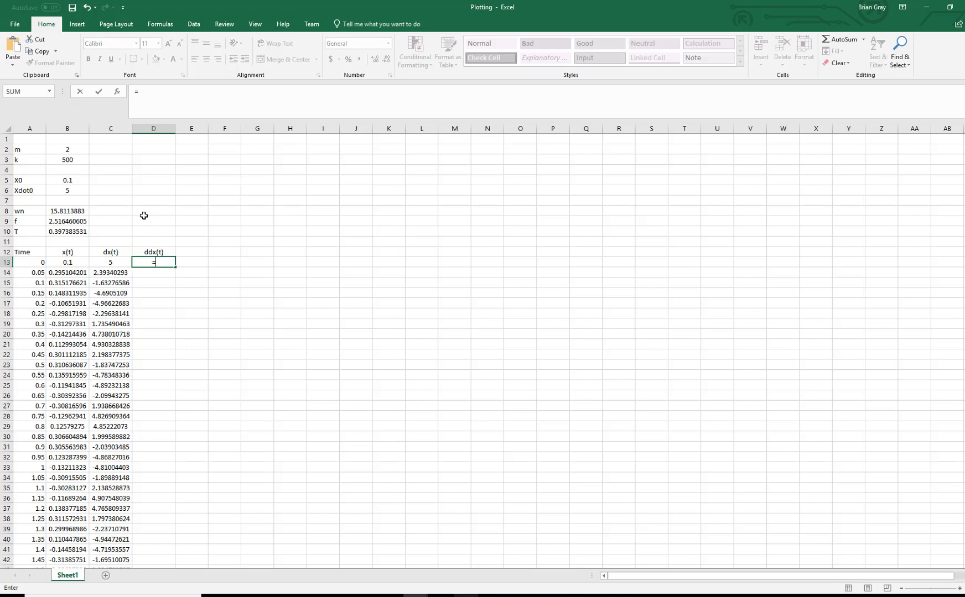
{"action": "left_click", "coordinate": [76, 211]}
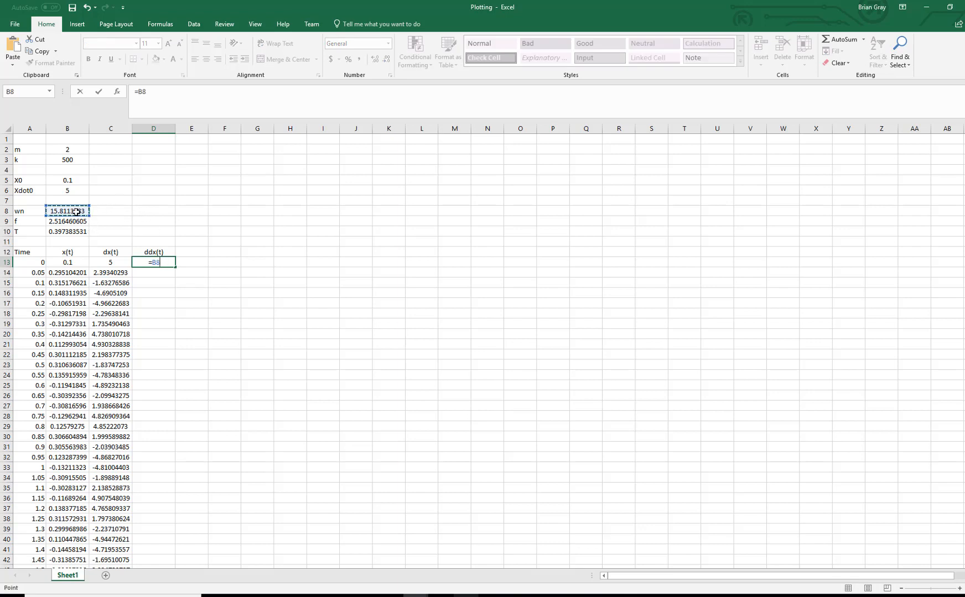
{"action": "key", "text": "F4"}
{"action": "type", "text": "*"}
{"action": "left_click", "coordinate": [176, 92]}
{"action": "key", "text": "BackSpace"}
{"action": "type", "text": "^2"}
{"action": "type", "text": "*"}
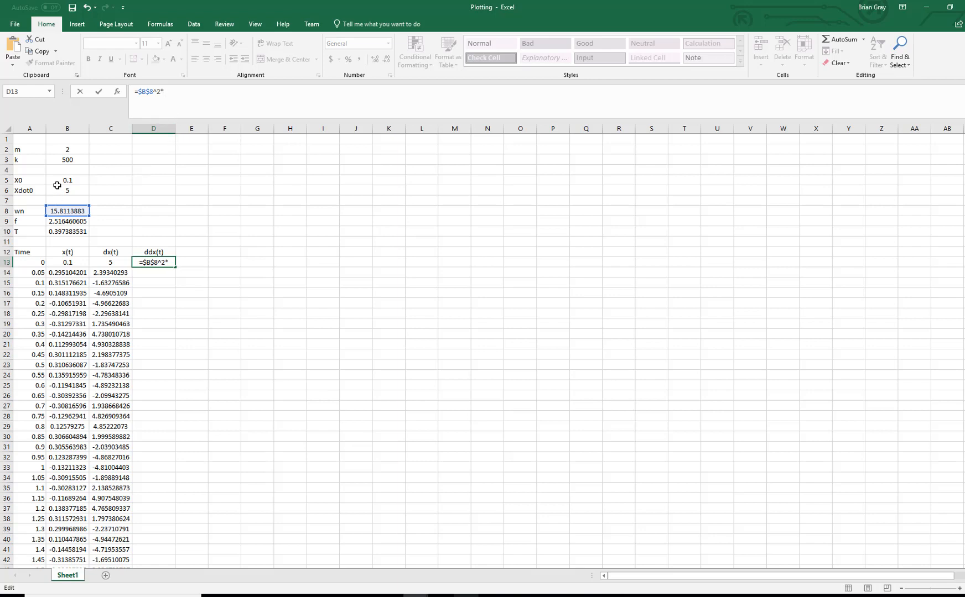
Extend the ddx(t) formula in D13 with $B$5*cos($B$8*A13) to finish its first term.
{"action": "left_click", "coordinate": [58, 179]}
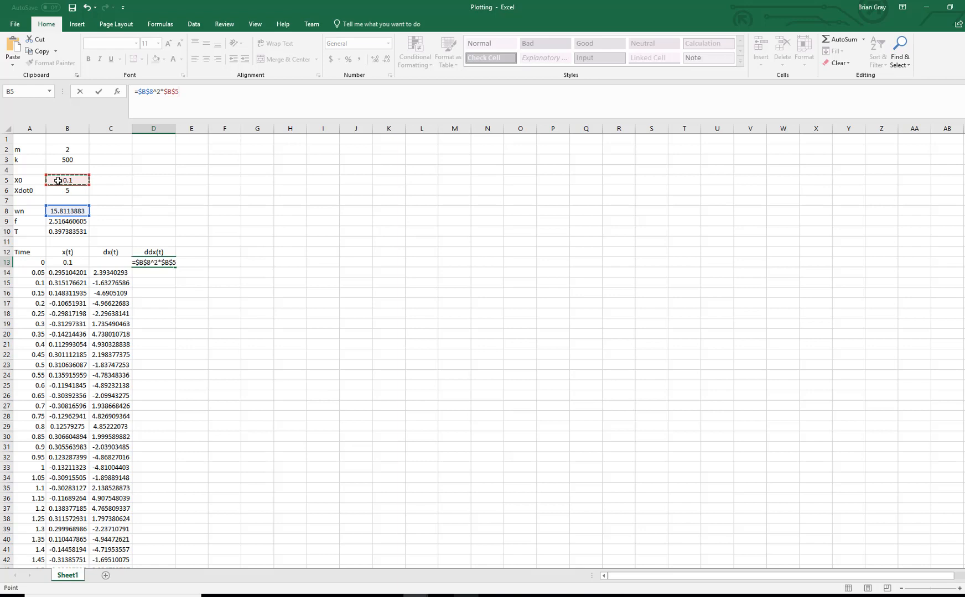
{"action": "type", "text": "*"}
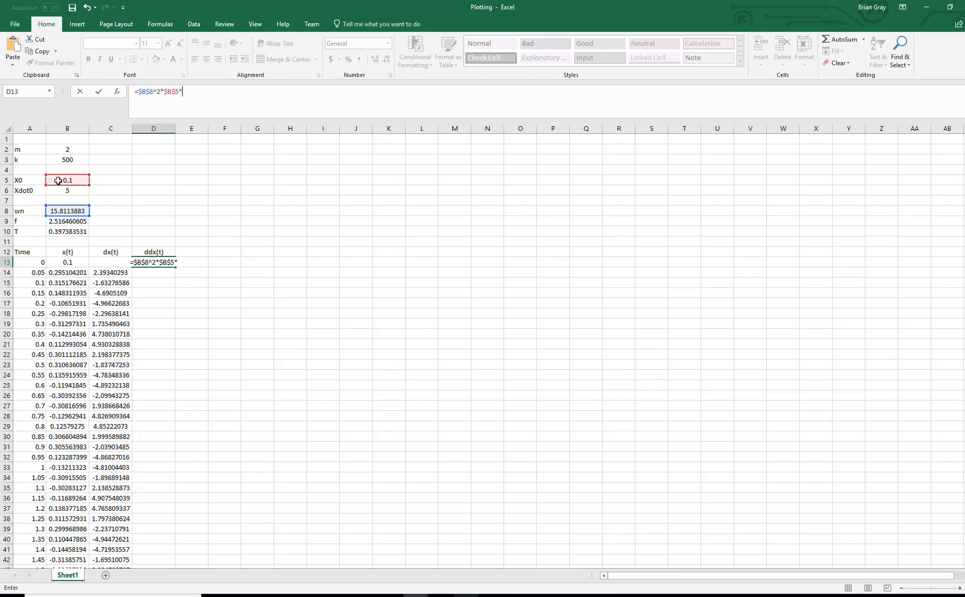
{"action": "type", "text": "cos("}
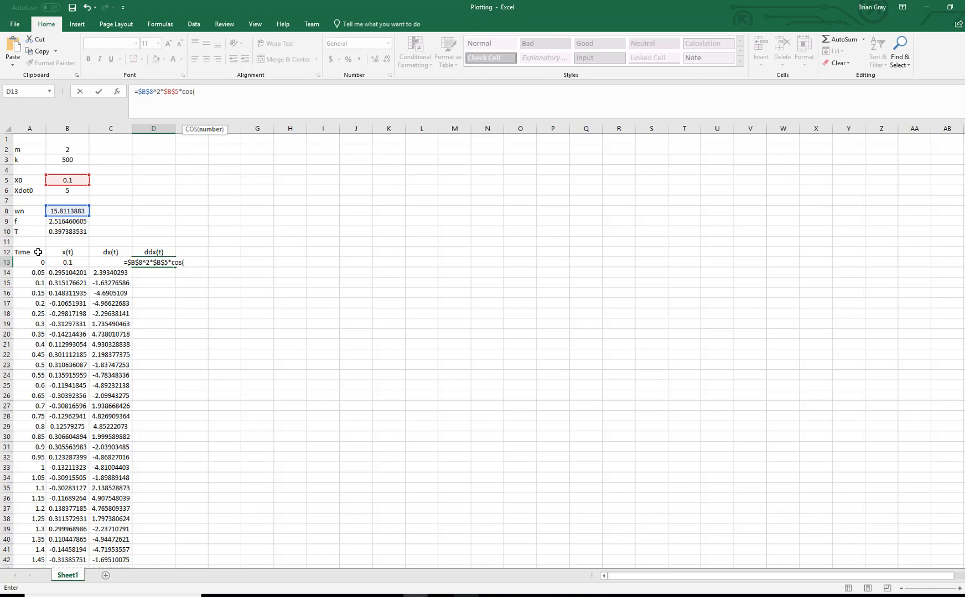
{"action": "left_click", "coordinate": [64, 211]}
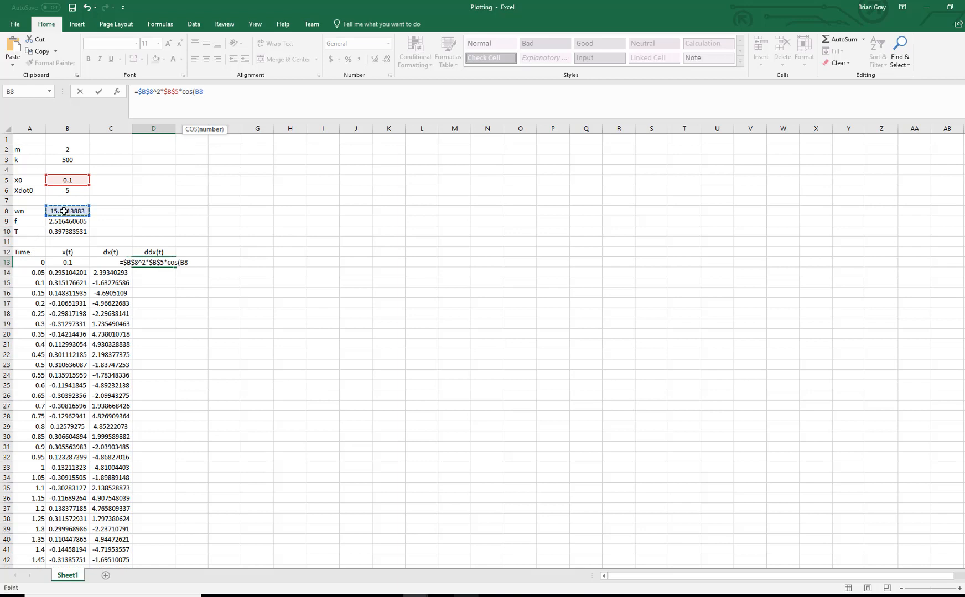
{"action": "key", "text": "F4"}
{"action": "type", "text": "*A13"}
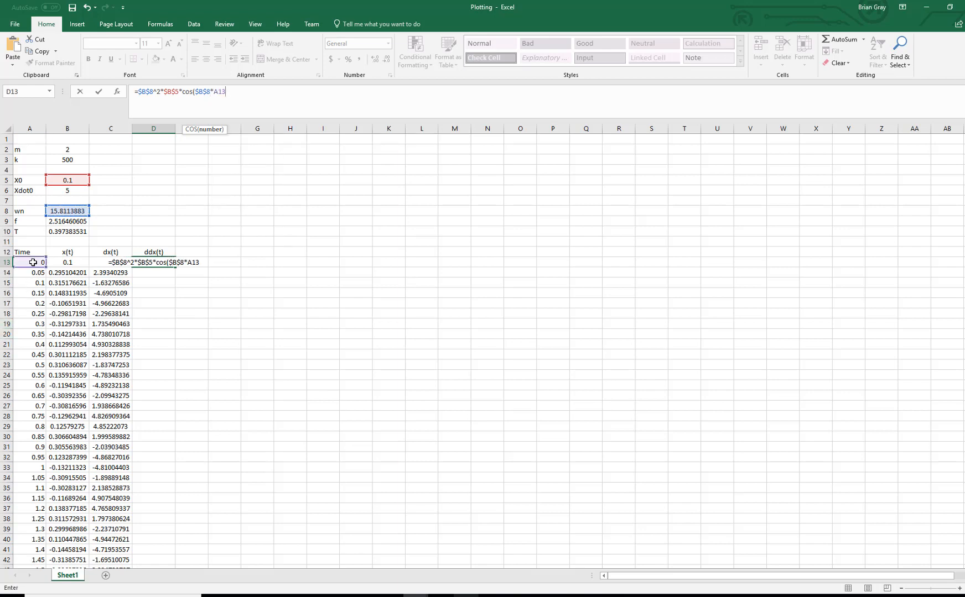
{"action": "type", "text": ")"}
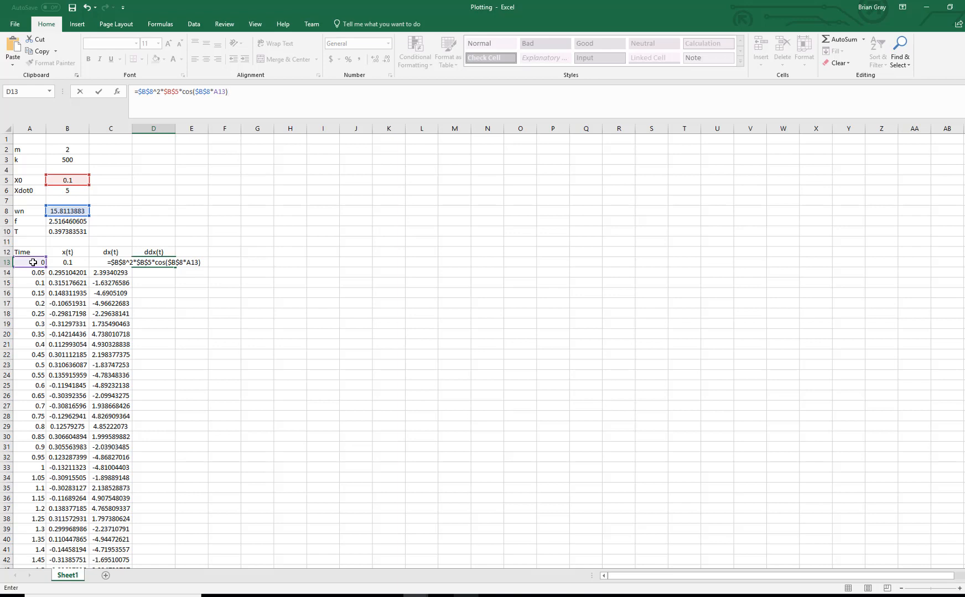
Extend the ddx(t) formula in D13 with -$B$8*$B$6 as the start of its second term.
{"action": "type", "text": "-"}
{"action": "left_click", "coordinate": [73, 212]}
{"action": "key", "text": "F4"}
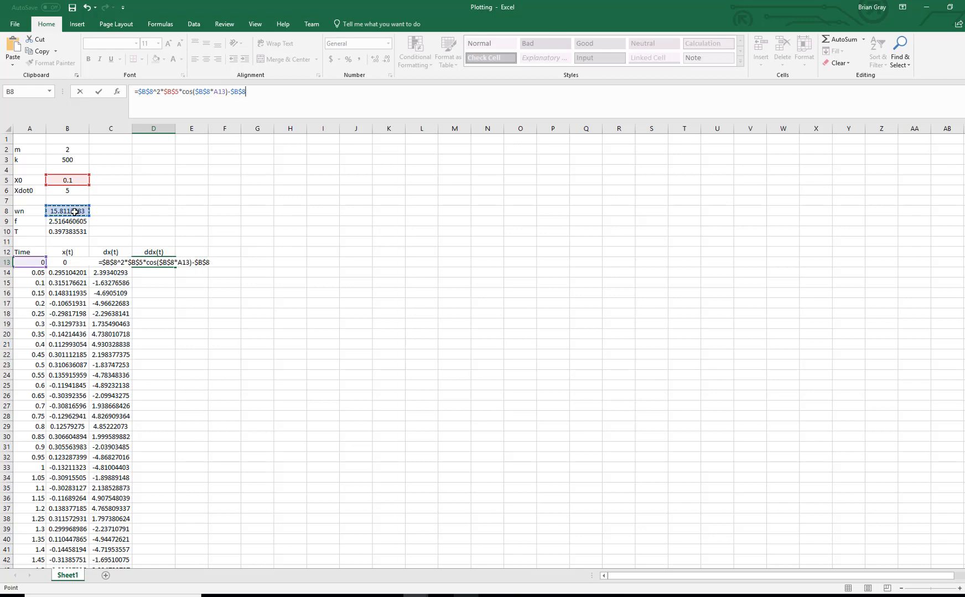
{"action": "type", "text": "*"}
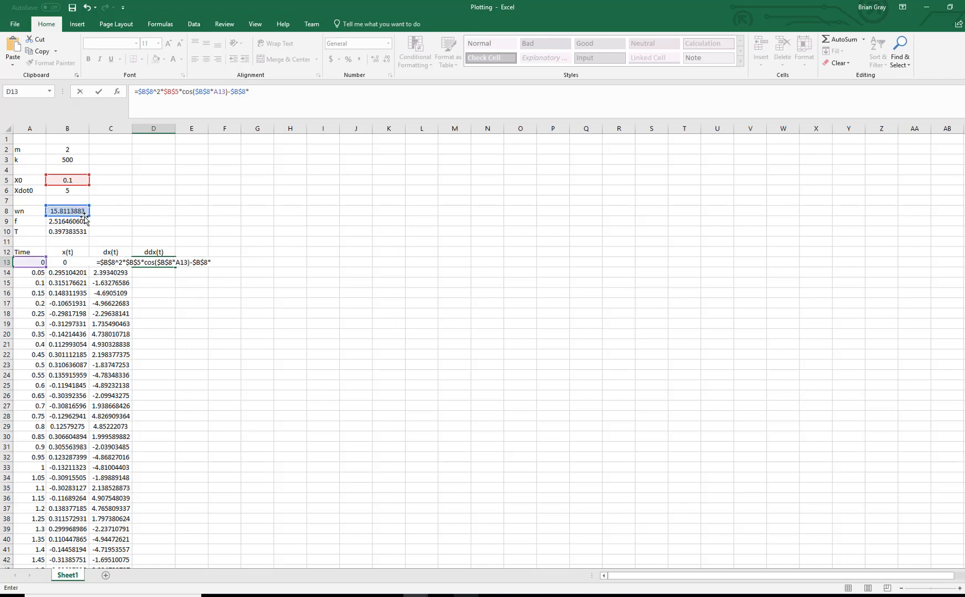
{"action": "left_click", "coordinate": [77, 192]}
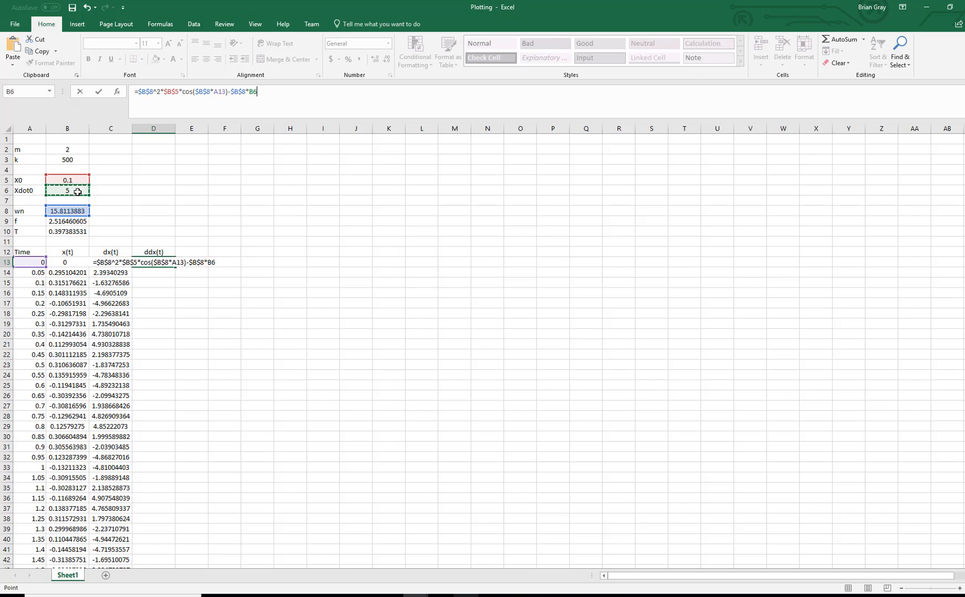
{"action": "key", "text": "F4"}
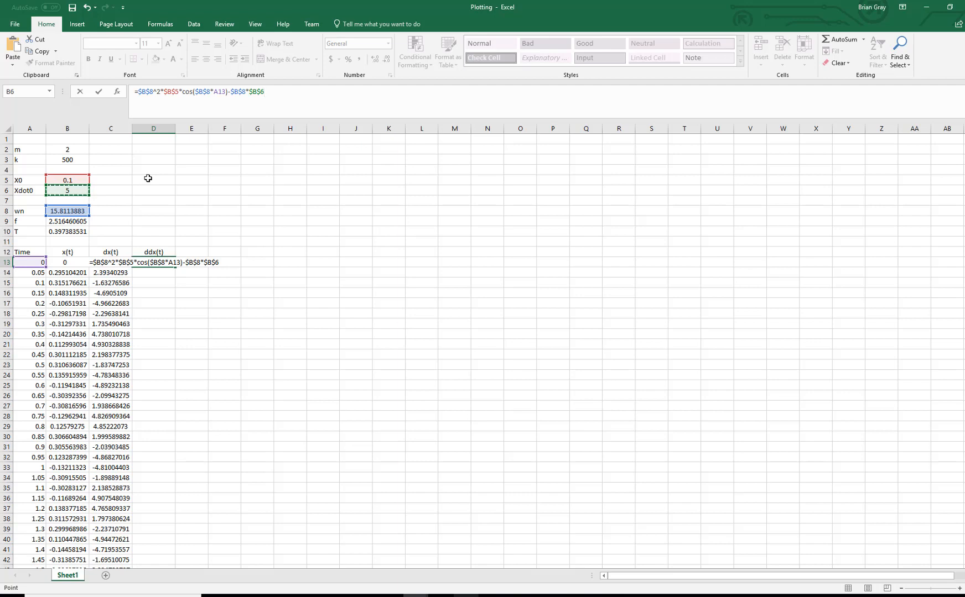
Complete the ddx(t) formula in D13 with the sine factor *sin($B$8*A13) and enter it.
{"action": "type", "text": "s"}
{"action": "key", "text": "BackSpace"}
{"action": "type", "text": "*sin("}
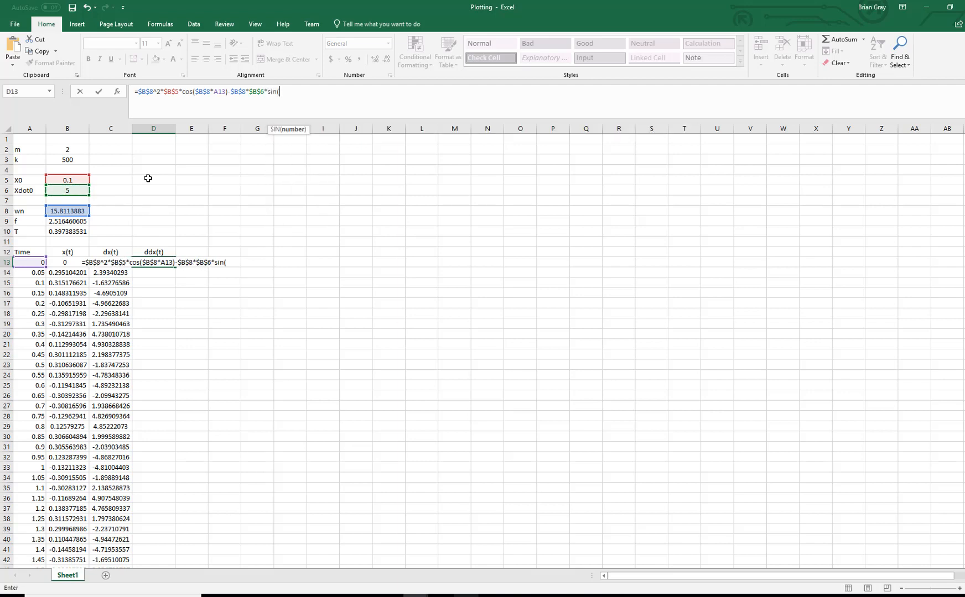
{"action": "left_click", "coordinate": [80, 211]}
{"action": "key", "text": "F4"}
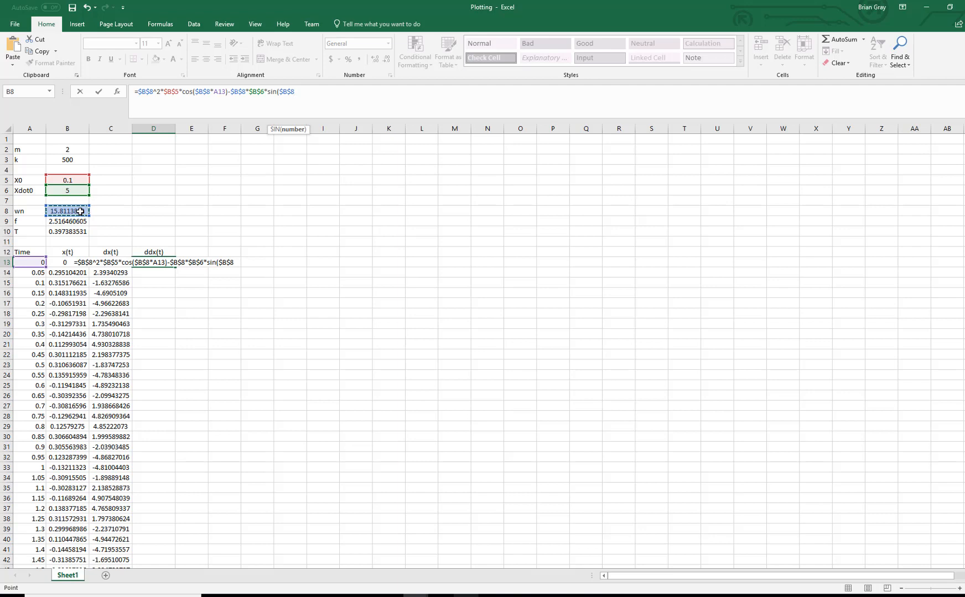
{"action": "type", "text": "*"}
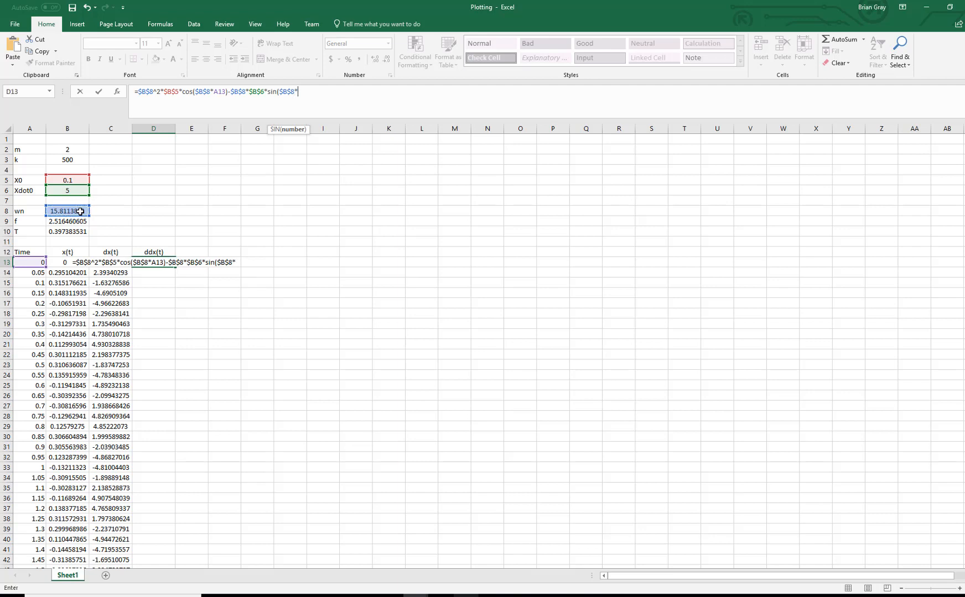
{"action": "left_click", "coordinate": [24, 264]}
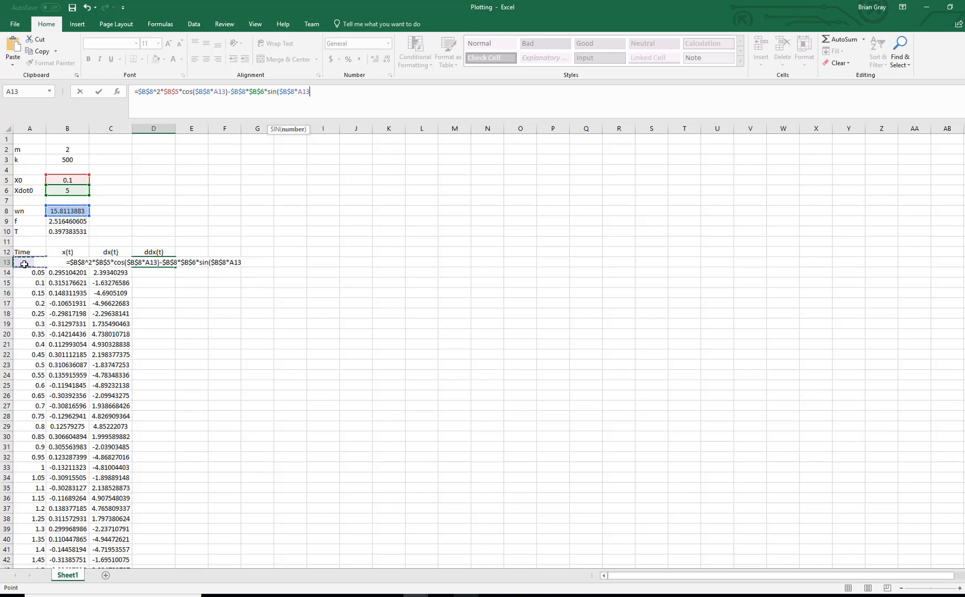
{"action": "type", "text": ")"}
{"action": "key", "text": "Return"}
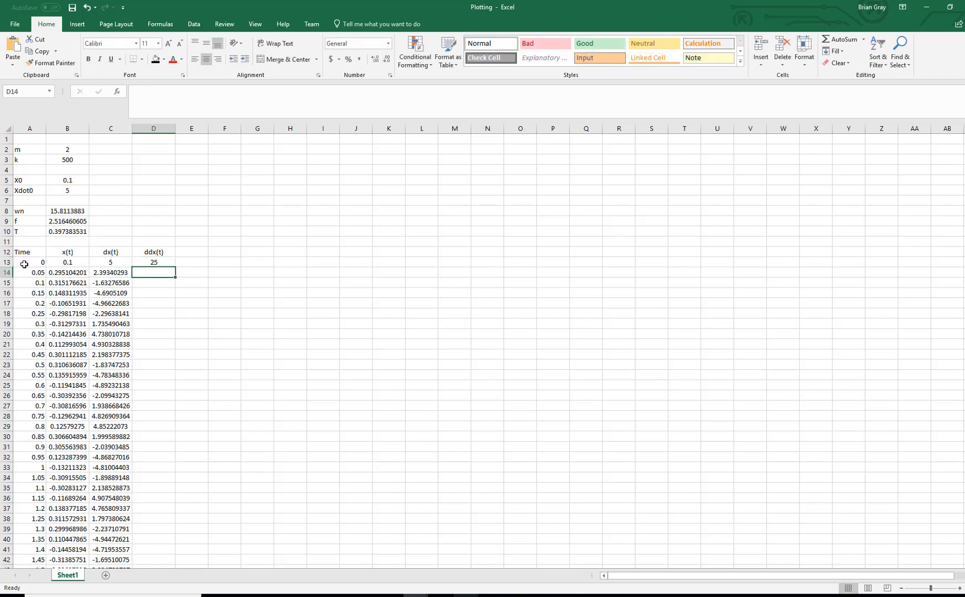
Add a leading minus sign to the ddx(t) formula in D13 so it begins with =-$B$8^2.
{"action": "left_click", "coordinate": [162, 263]}
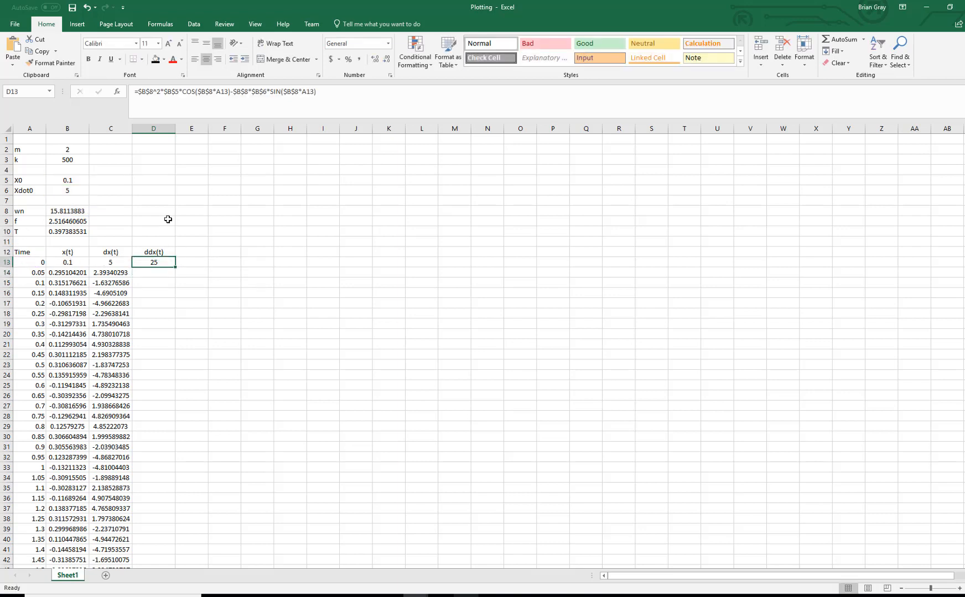
{"action": "left_click", "coordinate": [139, 94]}
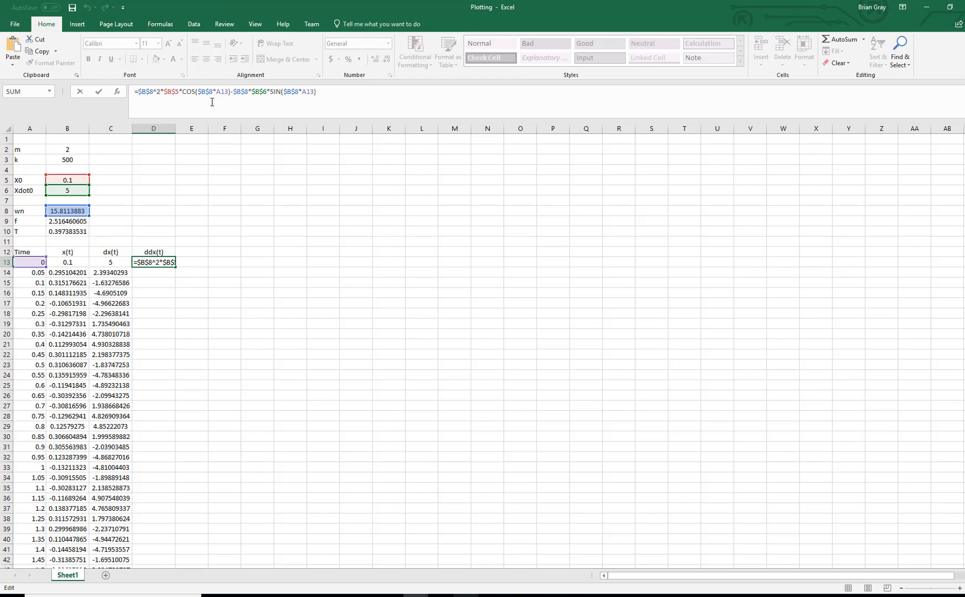
{"action": "key", "text": "Return"}
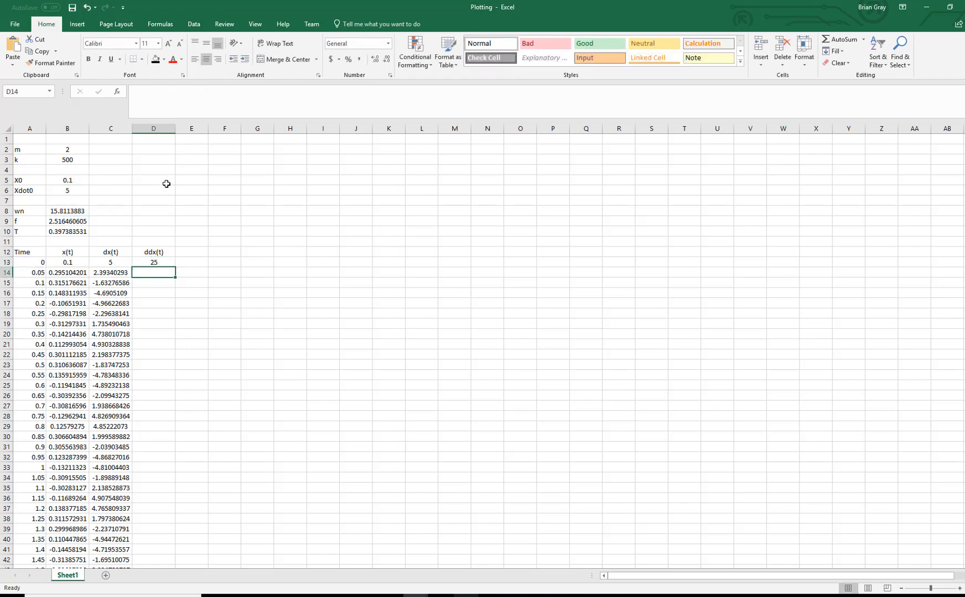
Insert 1* after the leading minus in the D13 formula so it begins with =-1*$B$8^2.
{"action": "left_click", "coordinate": [162, 261]}
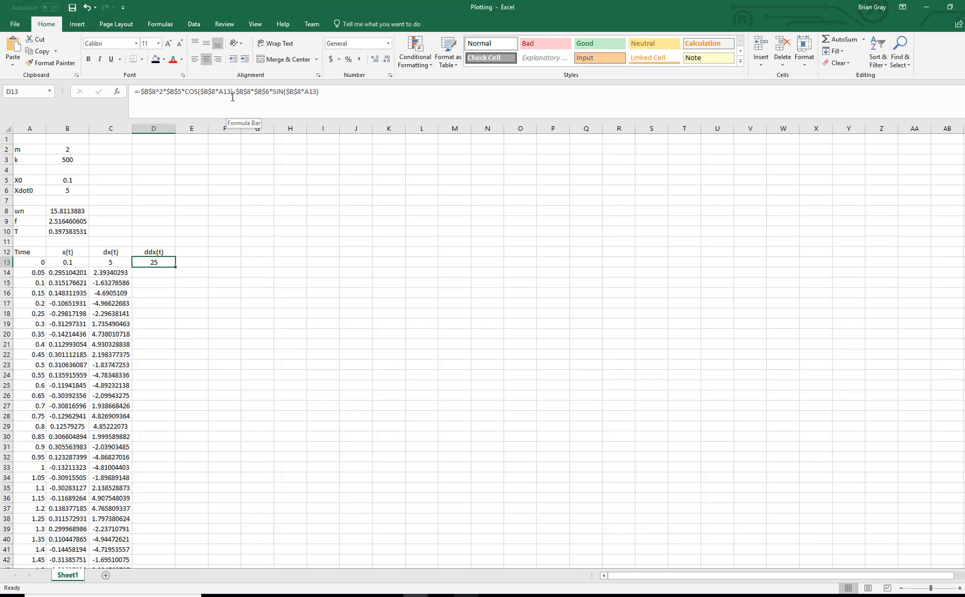
{"action": "left_click", "coordinate": [346, 90]}
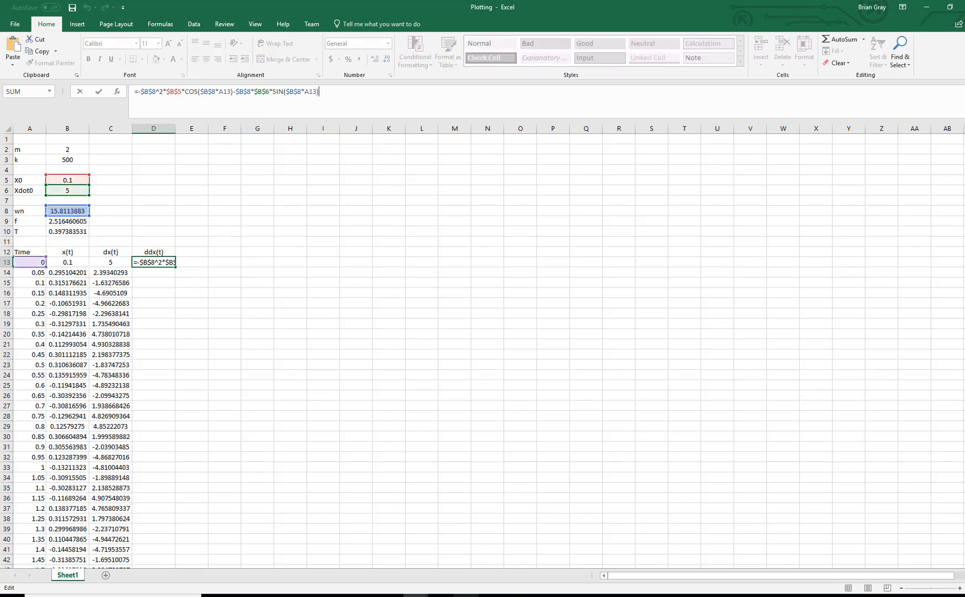
{"action": "left_click", "coordinate": [467, 595]}
{"action": "left_click", "coordinate": [912, 565]}
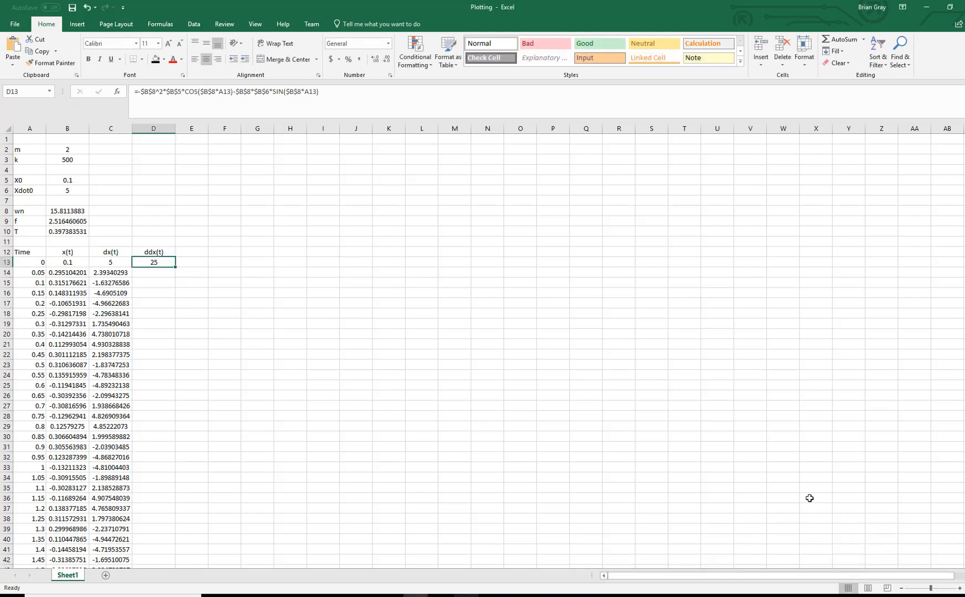
{"action": "left_click", "coordinate": [142, 92]}
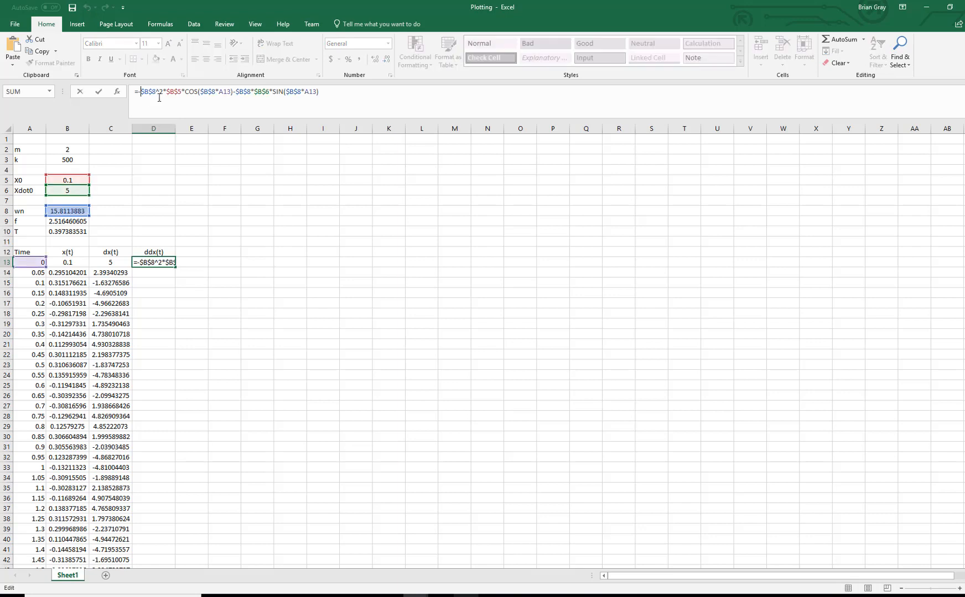
{"action": "type", "text": "1*"}
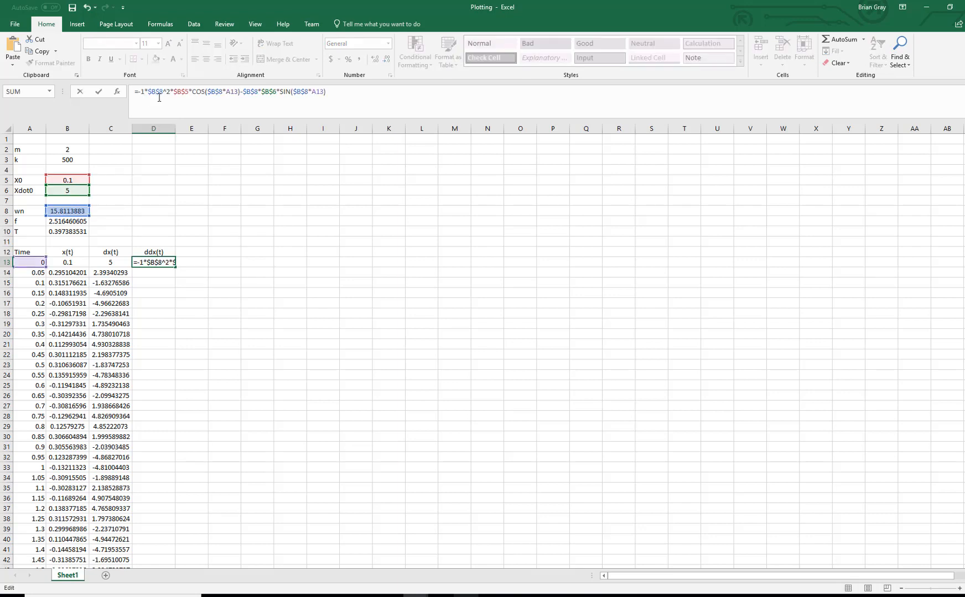
{"action": "key", "text": "Return"}
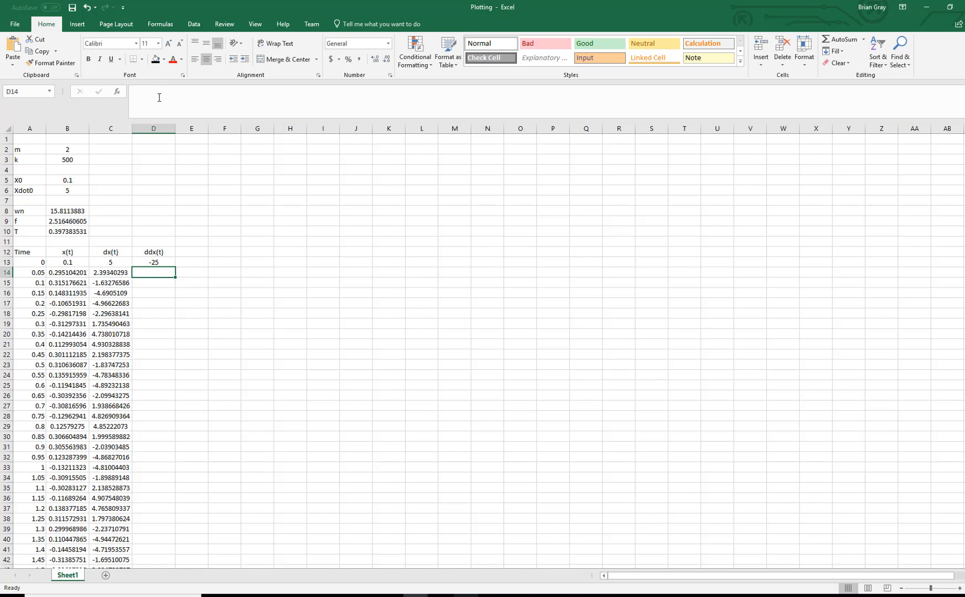
Fill the ddx(t) formula from D13 down through D53 and check that it reaches the last Time row.
{"action": "left_click", "coordinate": [152, 260]}
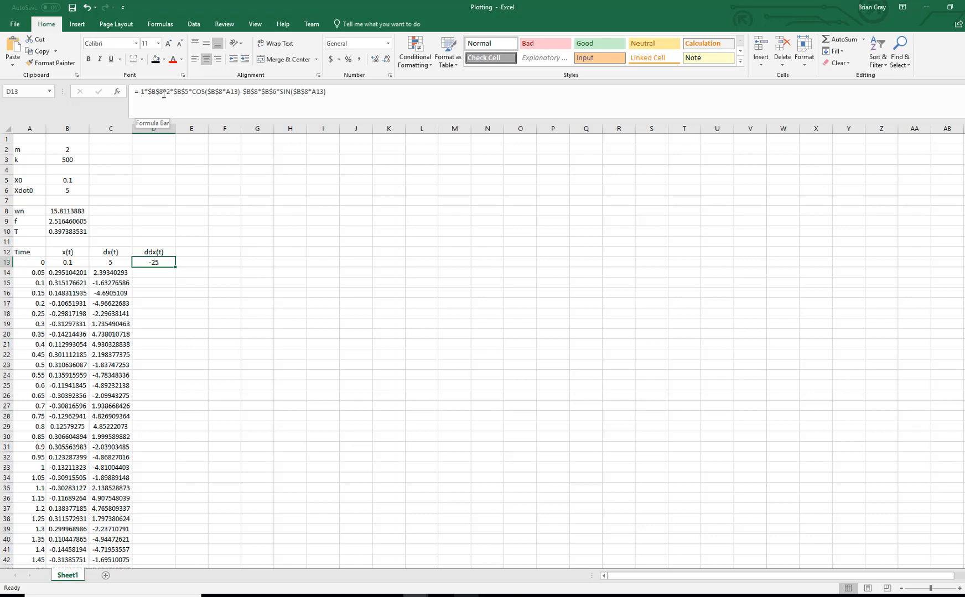
{"action": "double_click", "coordinate": [176, 268]}
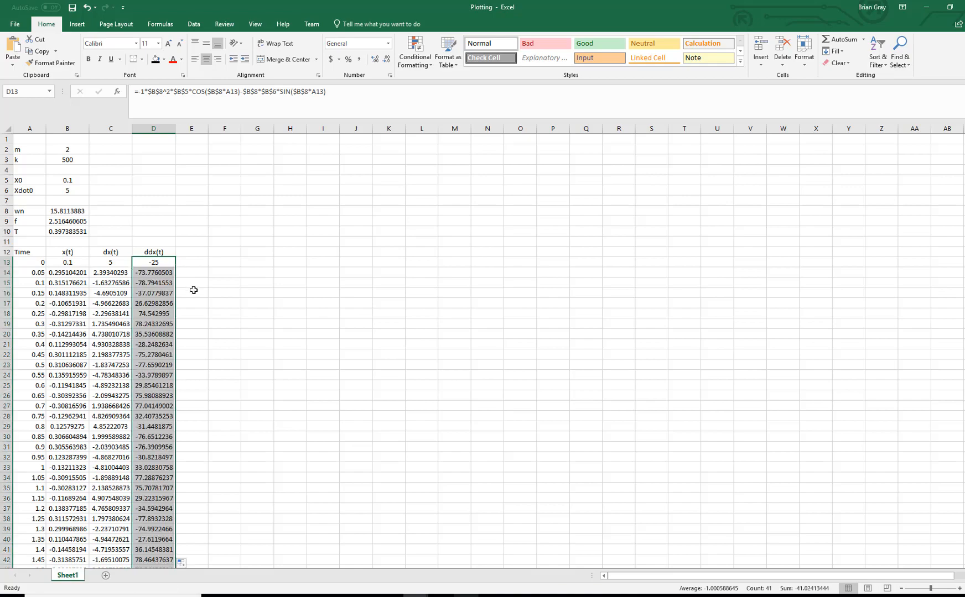
{"action": "scroll", "coordinate": [194, 288], "scroll_direction": "down", "scroll_amount": 4}
{"action": "scroll", "coordinate": [193, 289], "scroll_direction": "down", "scroll_amount": 1}
{"action": "scroll", "coordinate": [194, 289], "scroll_direction": "up", "scroll_amount": 5}
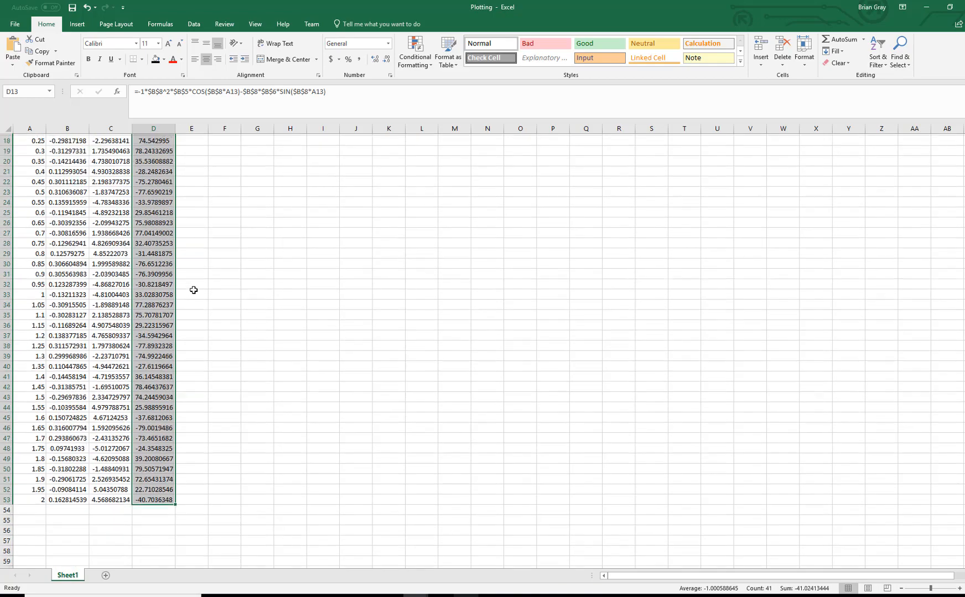
Insert a Scatter with Smooth Lines and Markers chart from the Time, x(t), dx(t) and ddx(t) data in A12:D53.
{"action": "left_click", "coordinate": [33, 254]}
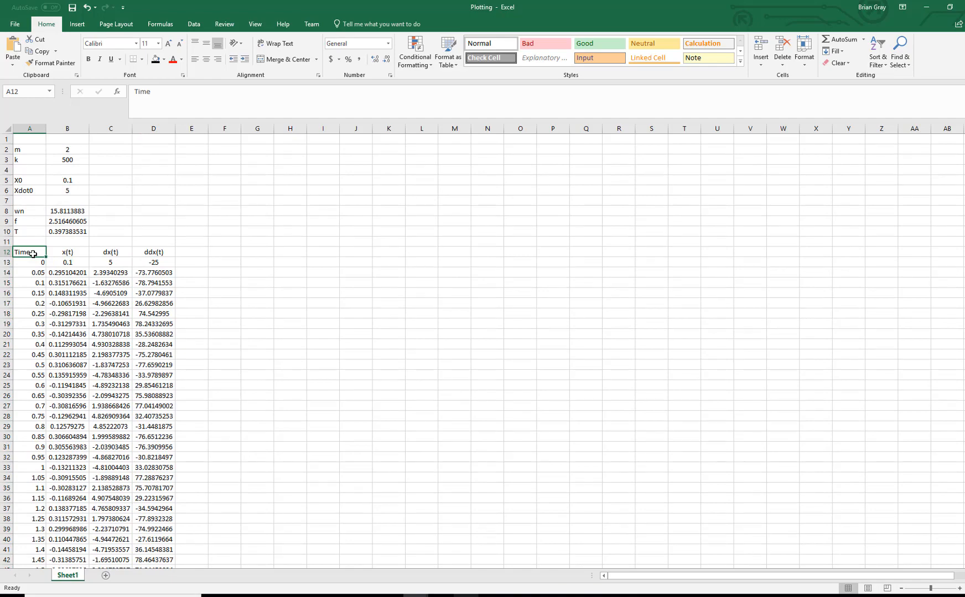
{"action": "key", "text": "ctrl+shift+Down"}
{"action": "key", "text": "shift+Right"}
{"action": "key", "text": "shift+Right"}
{"action": "key", "text": "shift+Right"}
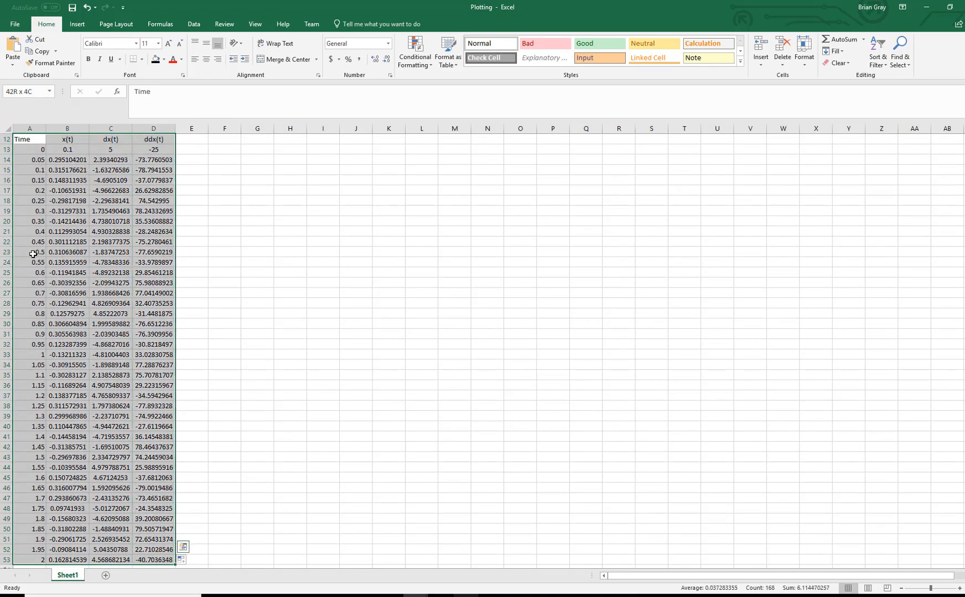
{"action": "scroll", "coordinate": [117, 266], "scroll_direction": "up", "scroll_amount": 4}
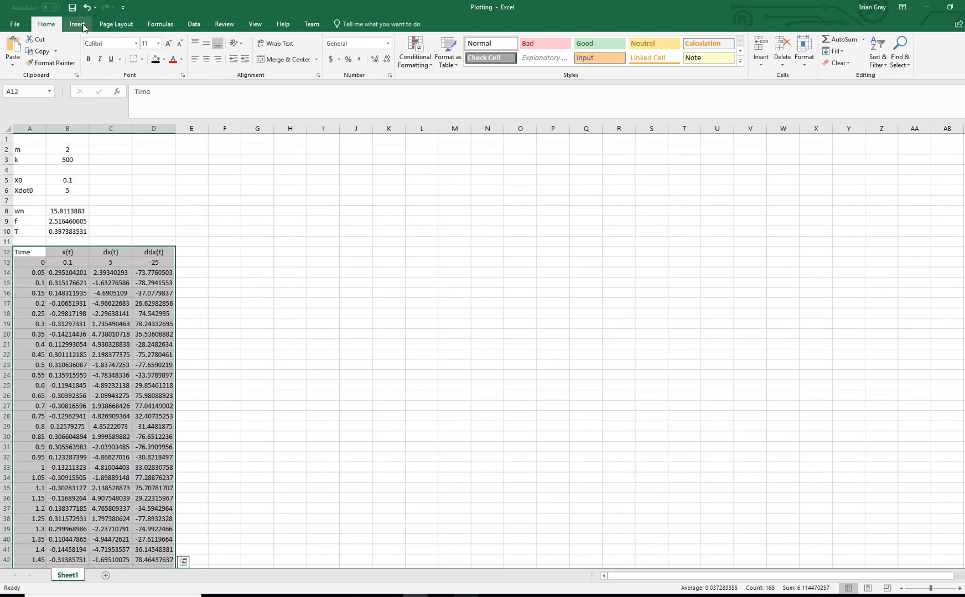
{"action": "left_click", "coordinate": [78, 24]}
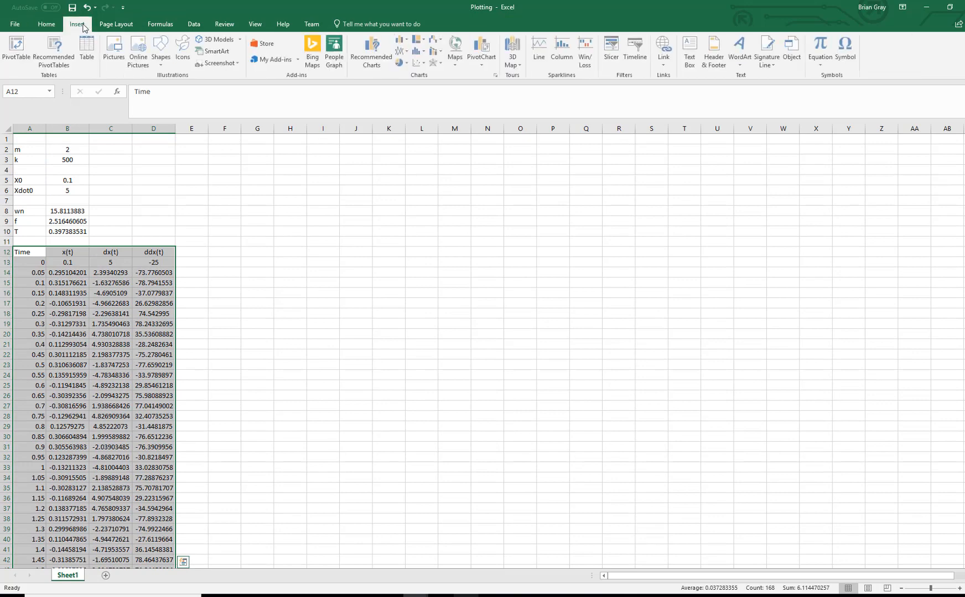
{"action": "left_click", "coordinate": [426, 64]}
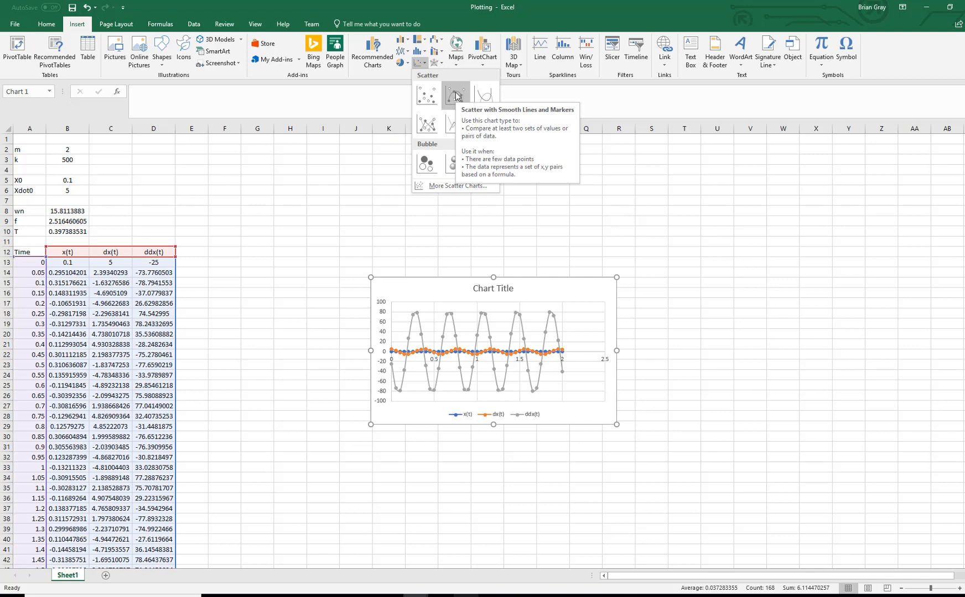
{"action": "left_click", "coordinate": [455, 96]}
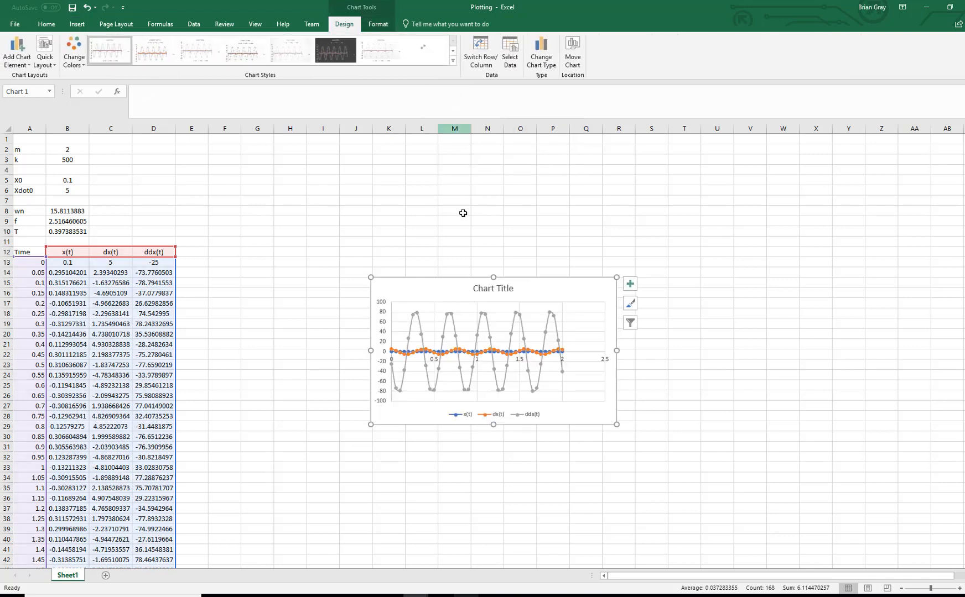
Move the chart to a new sheet named Q1 and place Sheet1 ahead of it in the sheet order.
{"action": "right_click", "coordinate": [539, 289]}
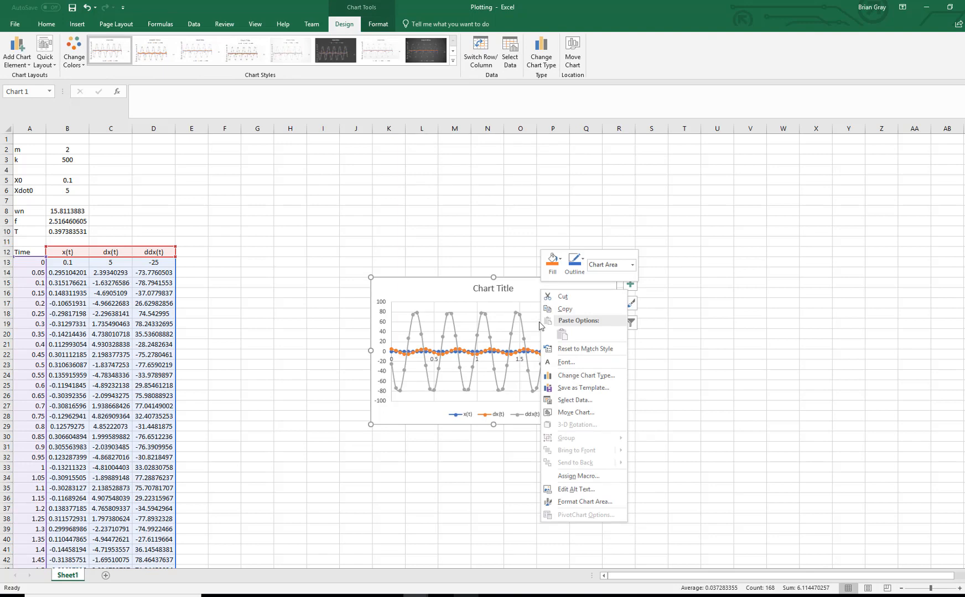
{"action": "left_click", "coordinate": [575, 412]}
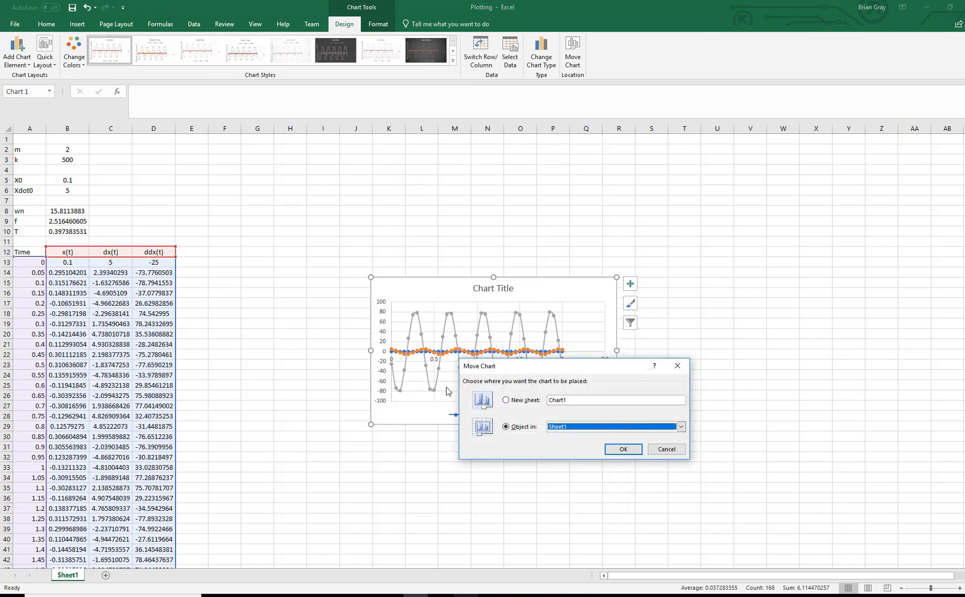
{"action": "left_click", "coordinate": [505, 400]}
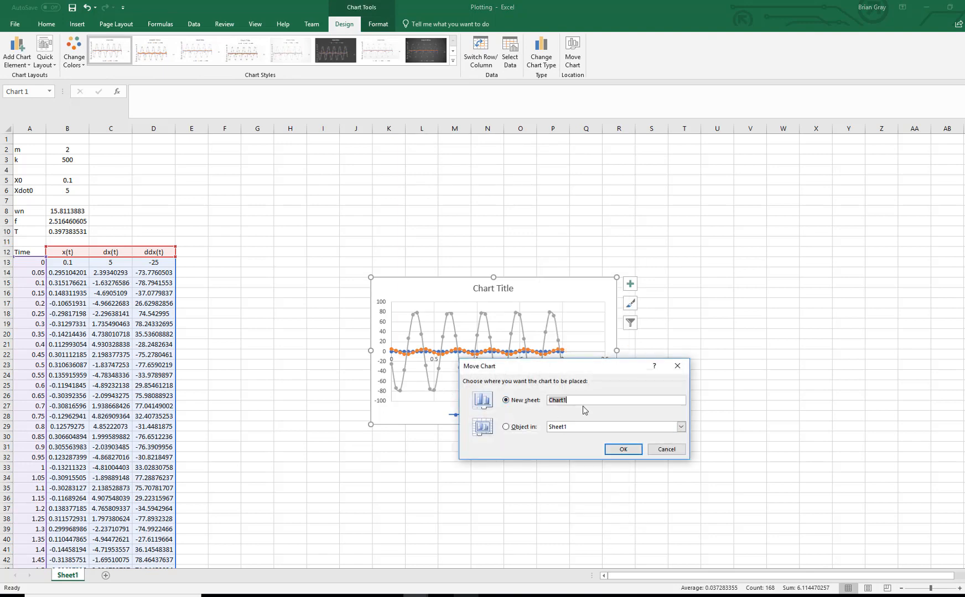
{"action": "type", "text": "Q1"}
{"action": "key", "text": "Return"}
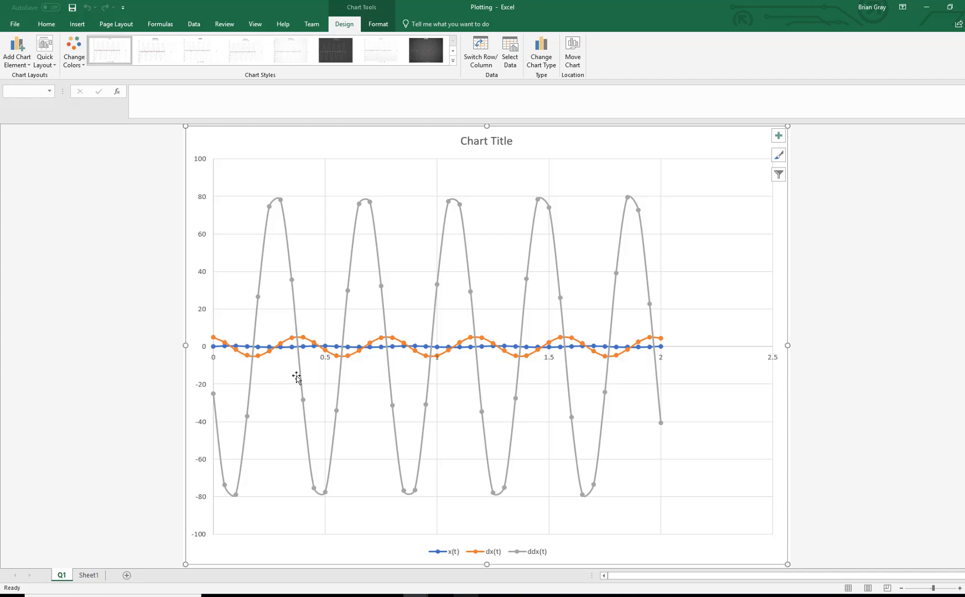
{"action": "mouse_move", "coordinate": [304, 404]}
{"action": "left_click_drag", "start_coordinate": [82, 582], "coordinate": [51, 578]}
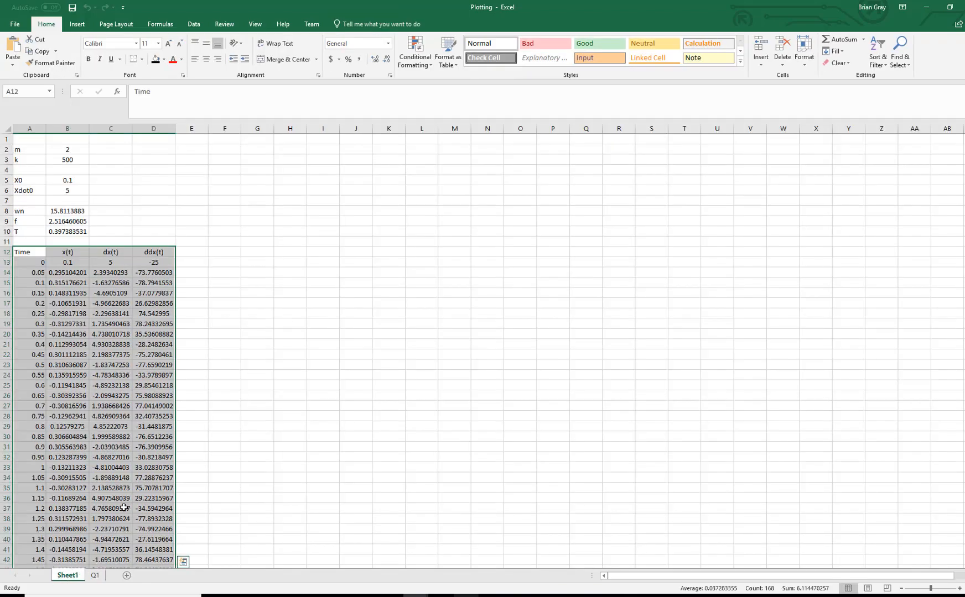
Set the second Time value in A14 to 0.025 and fill the 0.025-step series from A13:A14 down to A53.
{"action": "left_click", "coordinate": [34, 263]}
{"action": "key", "text": "Down"}
{"action": "type", "text": "0"}
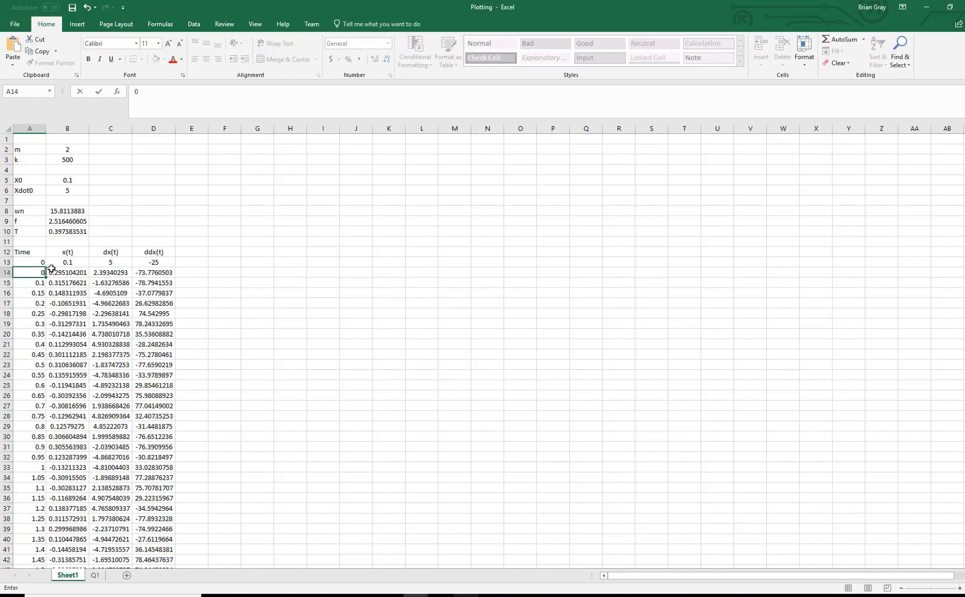
{"action": "type", "text": ".025"}
{"action": "key", "text": "Return"}
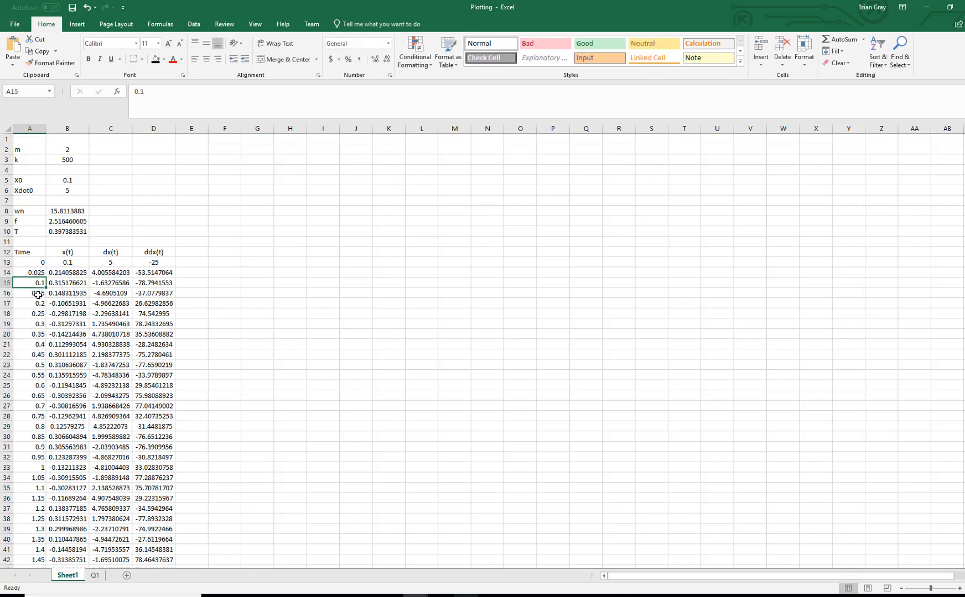
{"action": "left_click_drag", "start_coordinate": [31, 261], "coordinate": [45, 387]}
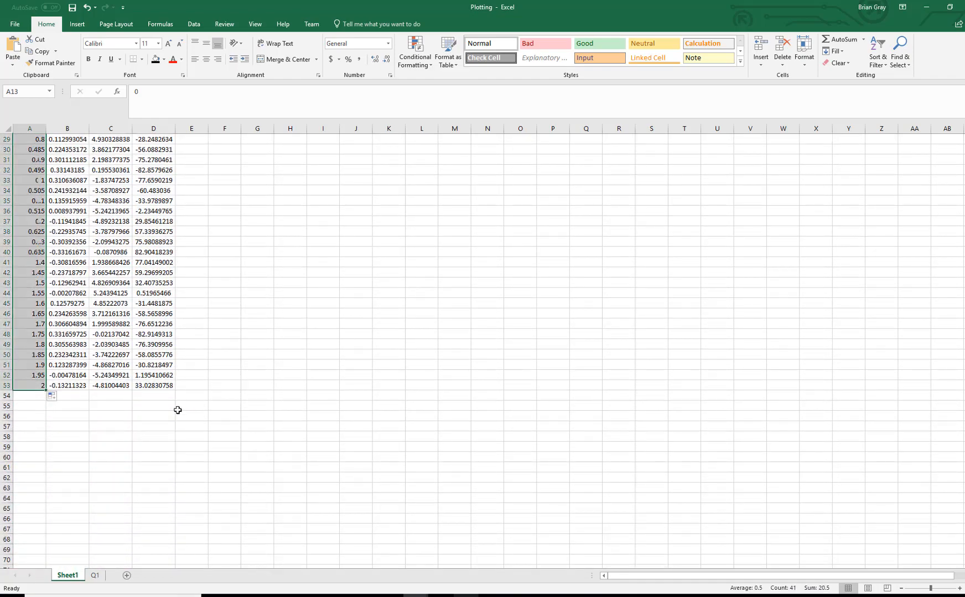
Plot the x(t) series on the secondary axis of the Q1 chart.
{"action": "left_click", "coordinate": [102, 576]}
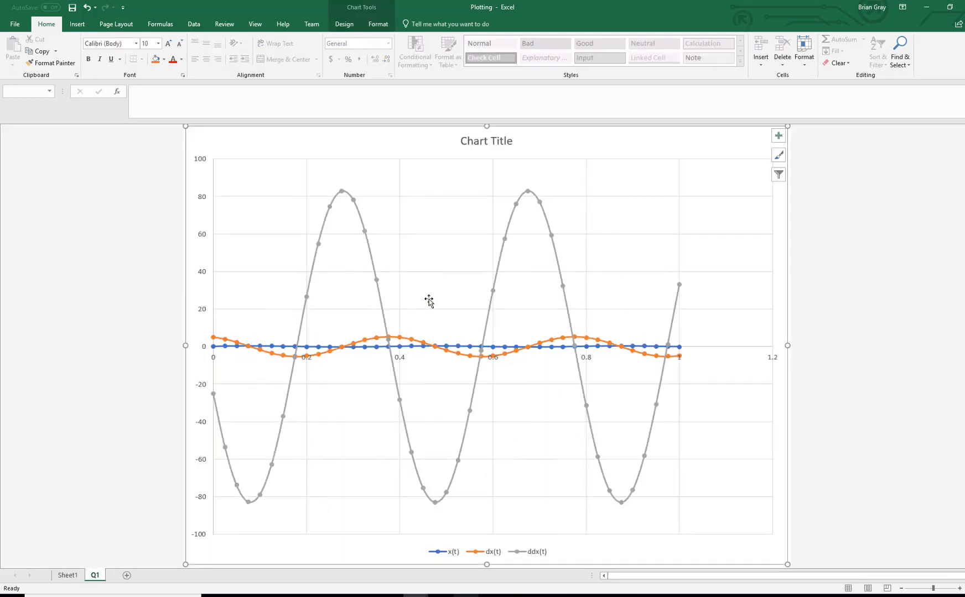
{"action": "left_click", "coordinate": [289, 347]}
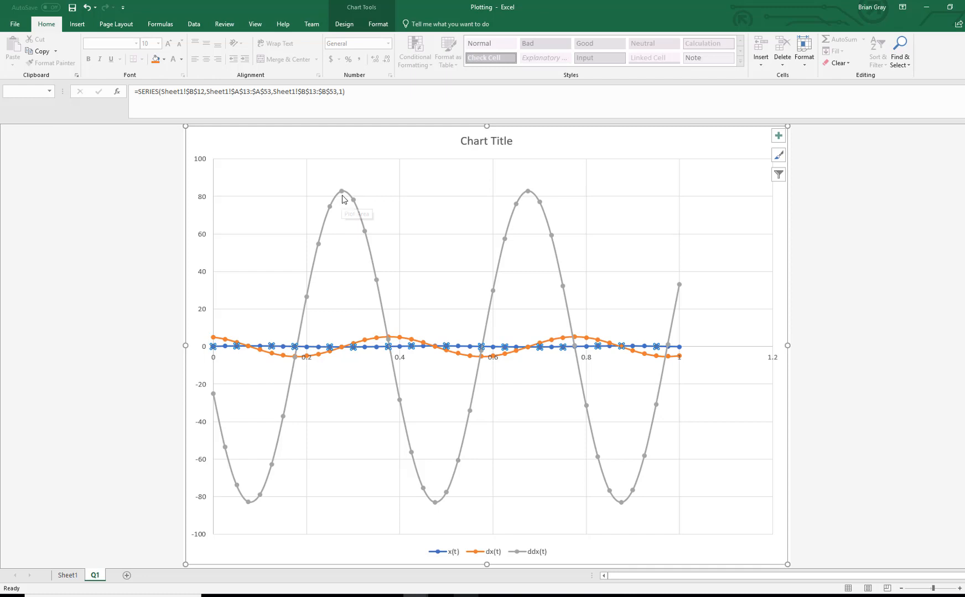
{"action": "right_click", "coordinate": [287, 347]}
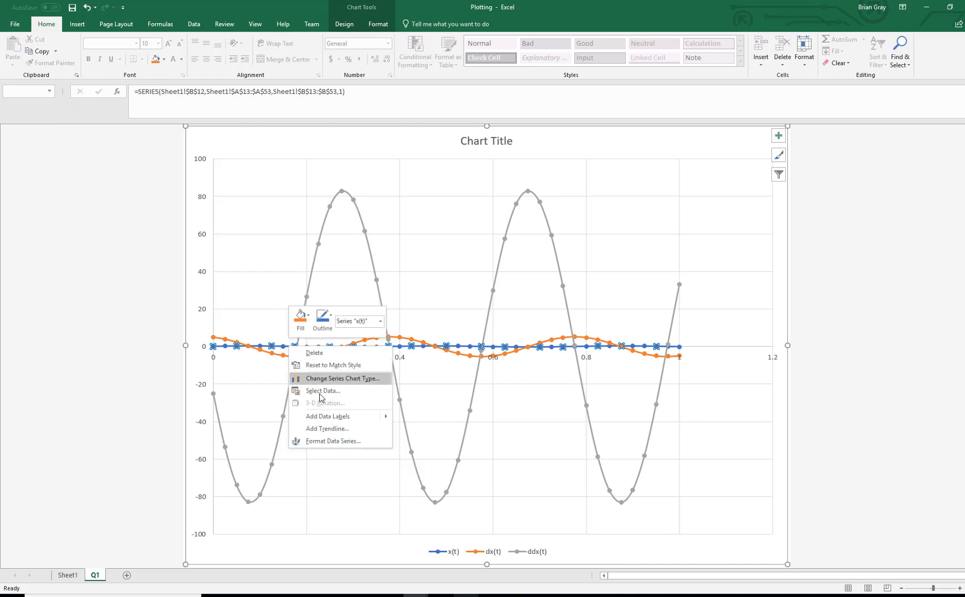
{"action": "left_click", "coordinate": [323, 441]}
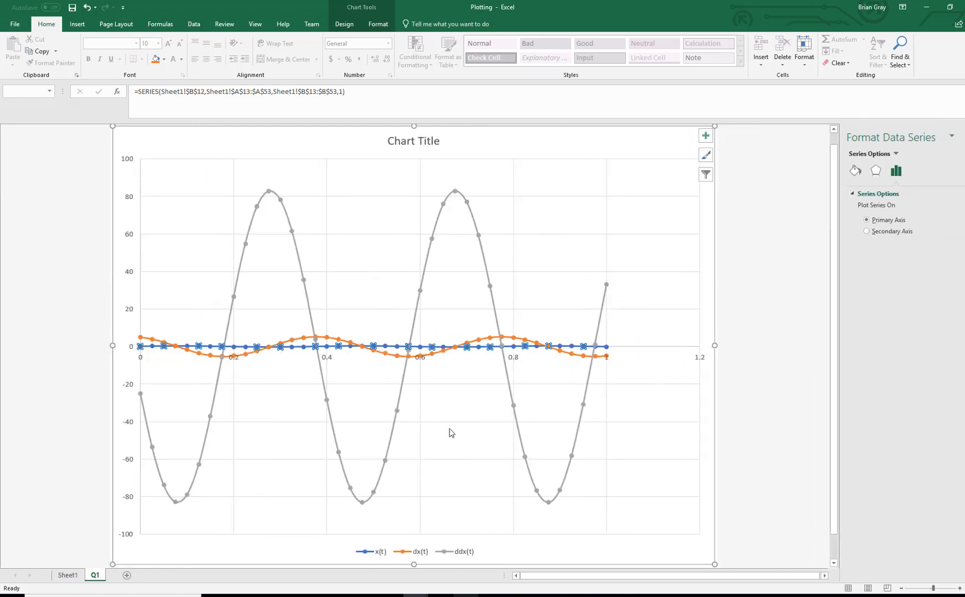
{"action": "left_click", "coordinate": [876, 233]}
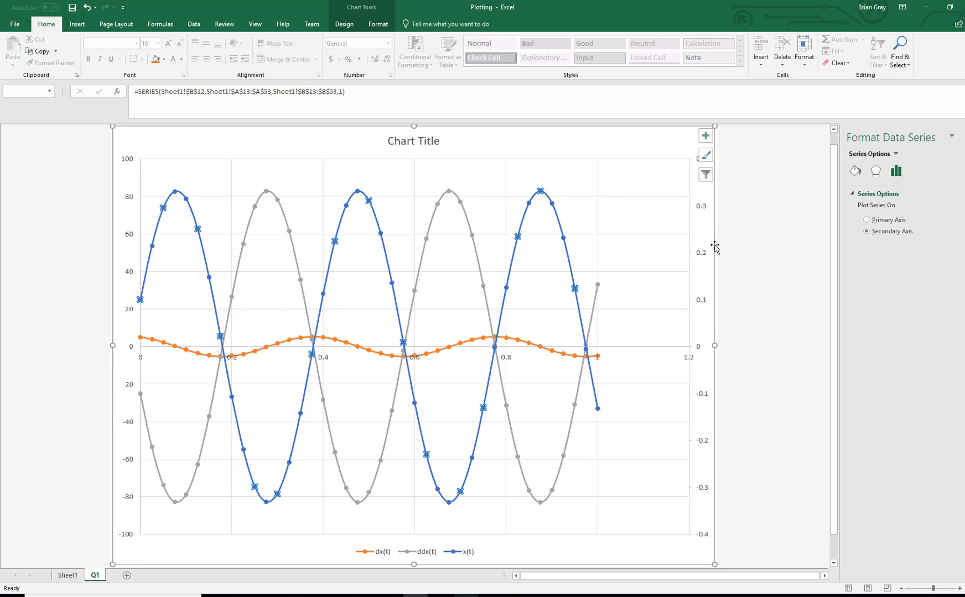
{"action": "left_click", "coordinate": [466, 596]}
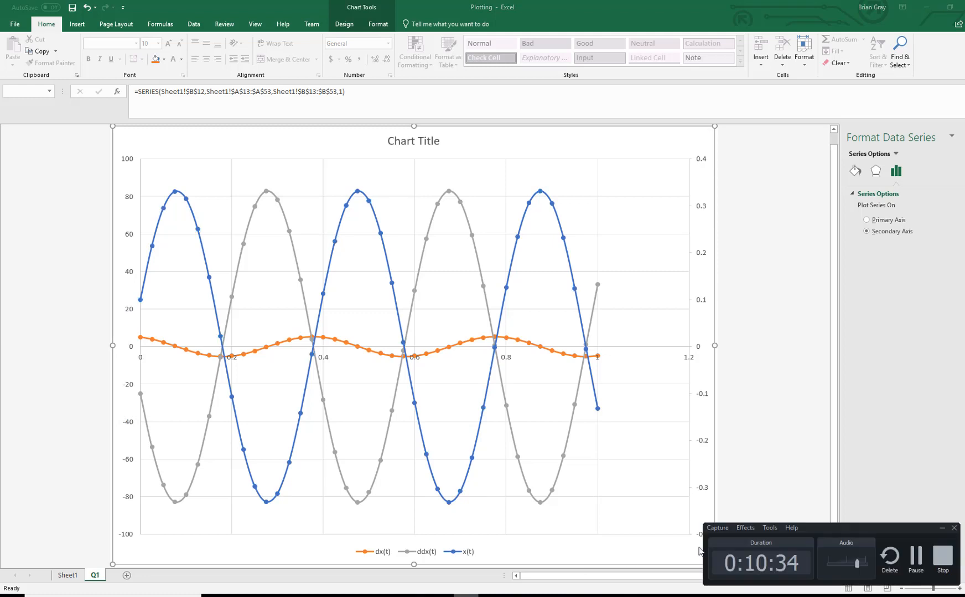
{"action": "left_click", "coordinate": [916, 558]}
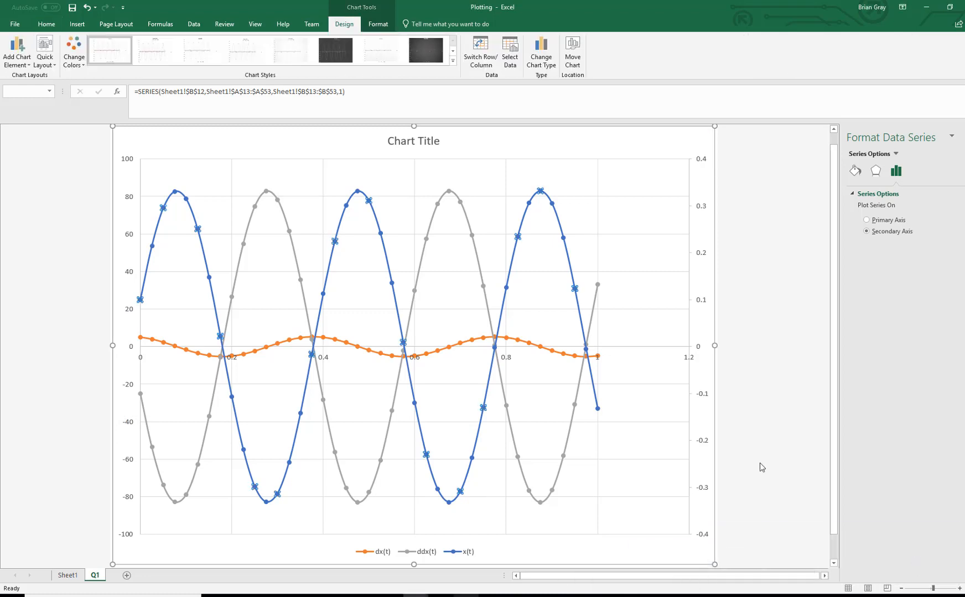
Set the chart's legend position to Right and change the chart title to Q1.
{"action": "left_click", "coordinate": [19, 63]}
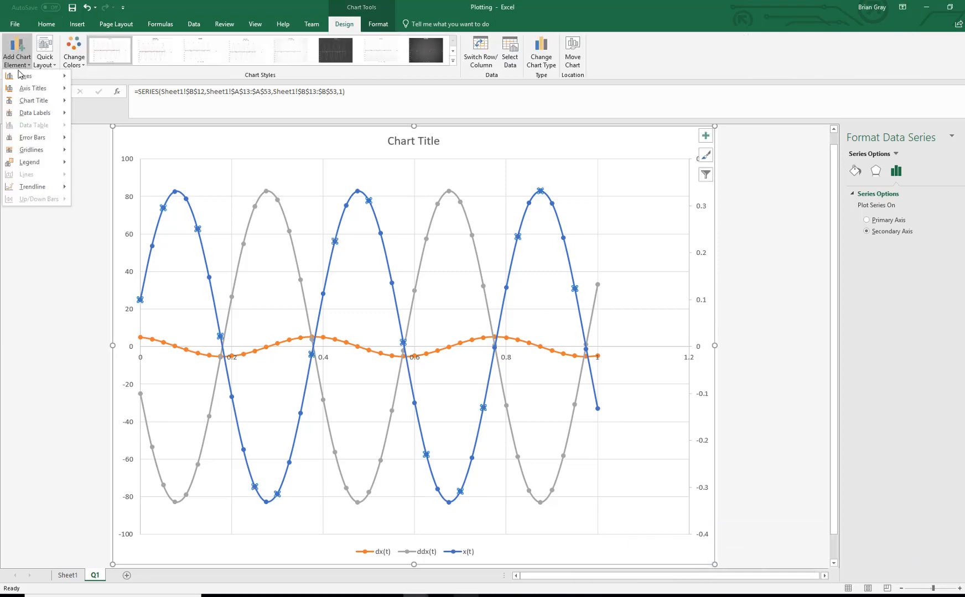
{"action": "mouse_move", "coordinate": [34, 162]}
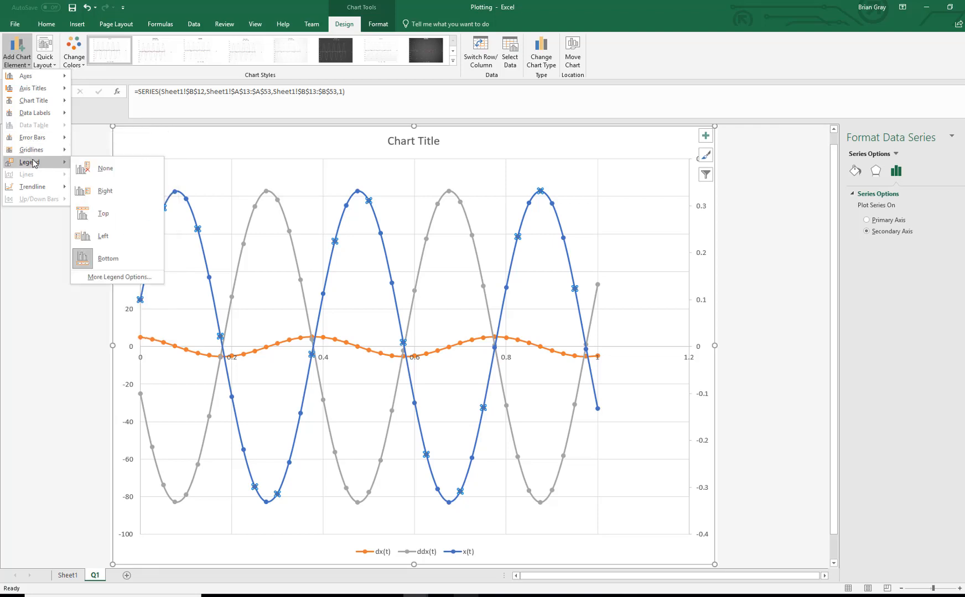
{"action": "left_click", "coordinate": [90, 191]}
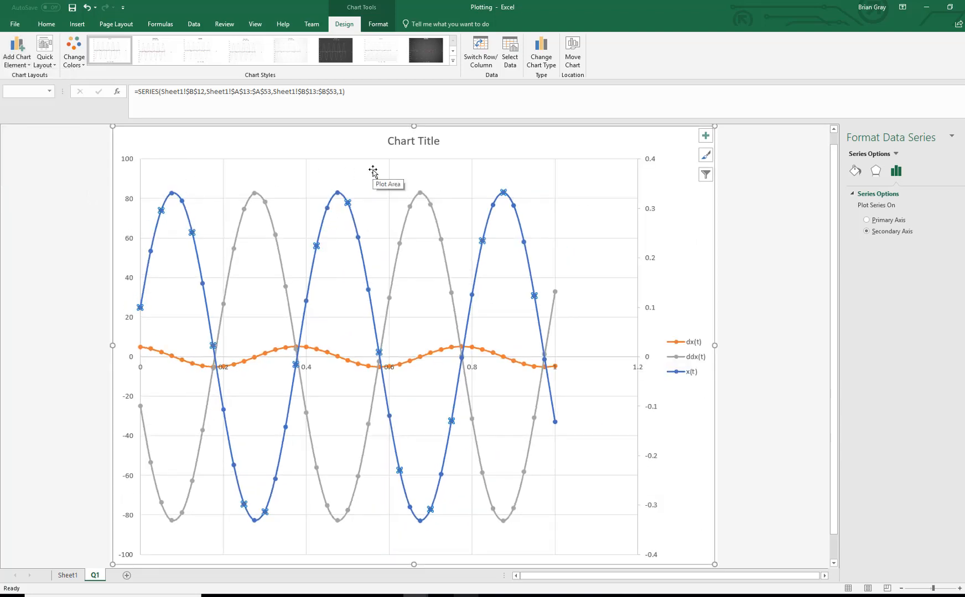
{"action": "left_click", "coordinate": [401, 143]}
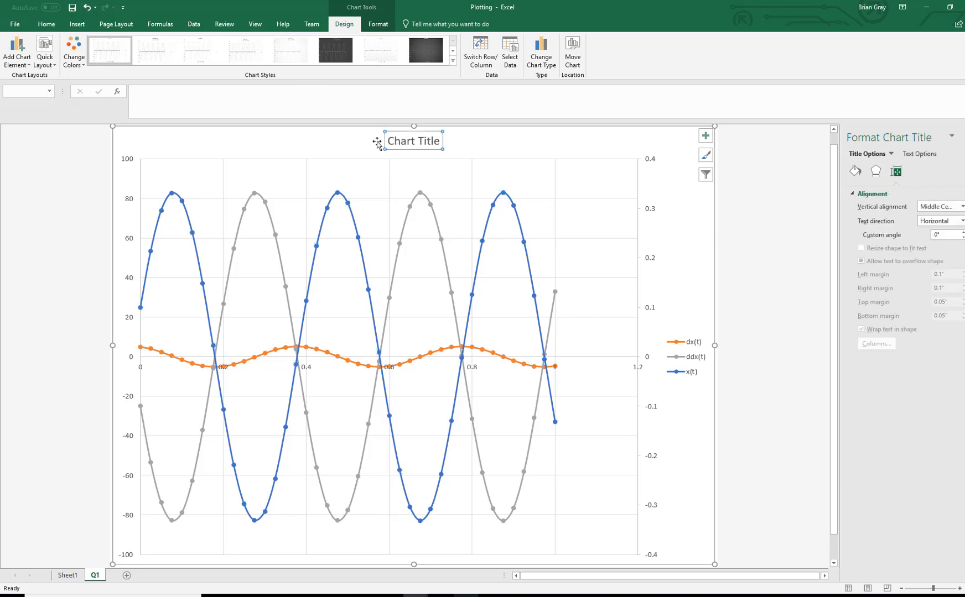
{"action": "left_click_drag", "start_coordinate": [390, 140], "coordinate": [443, 142]}
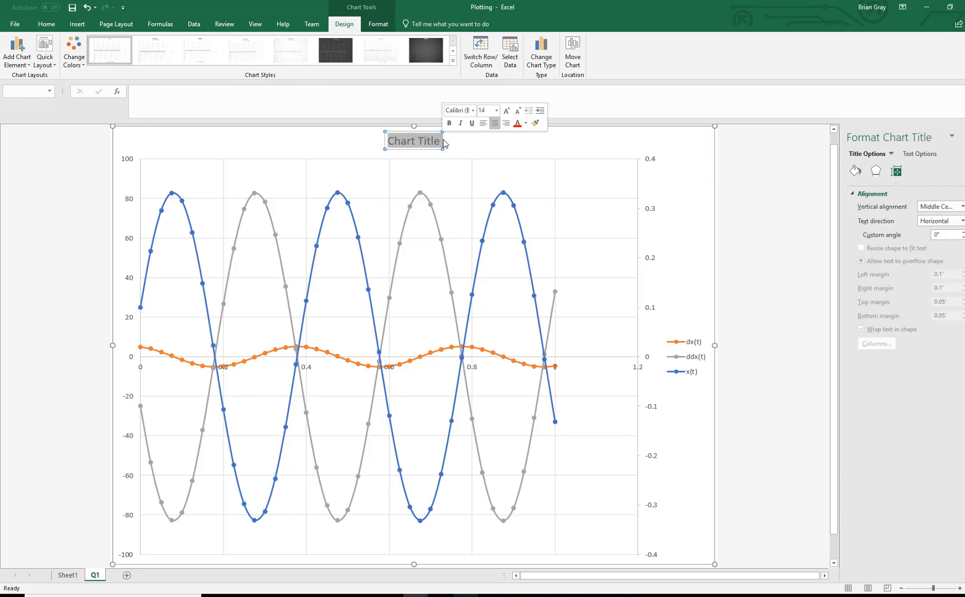
{"action": "type", "text": "Q1"}
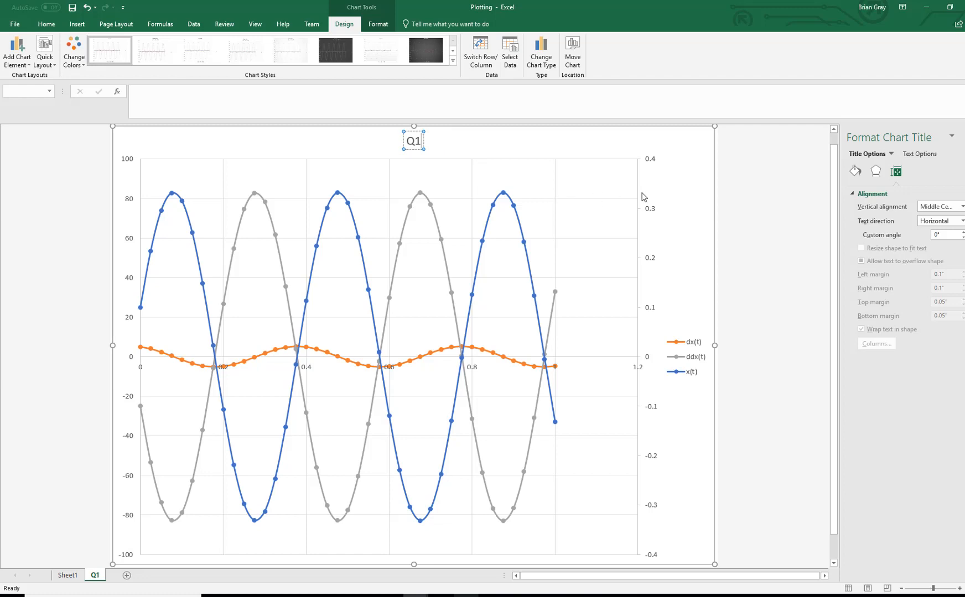
{"action": "left_click", "coordinate": [664, 191]}
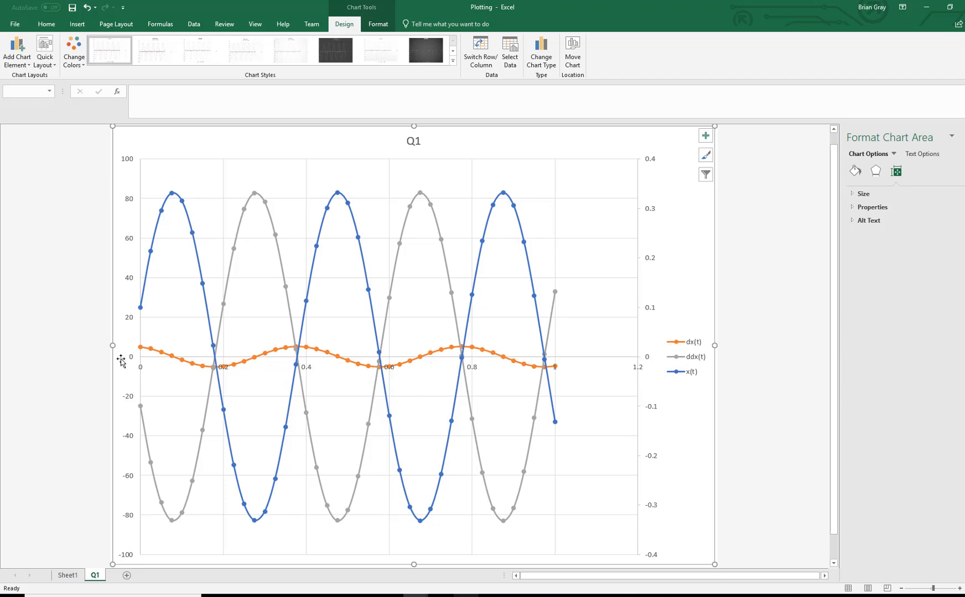
{"action": "left_click", "coordinate": [466, 596]}
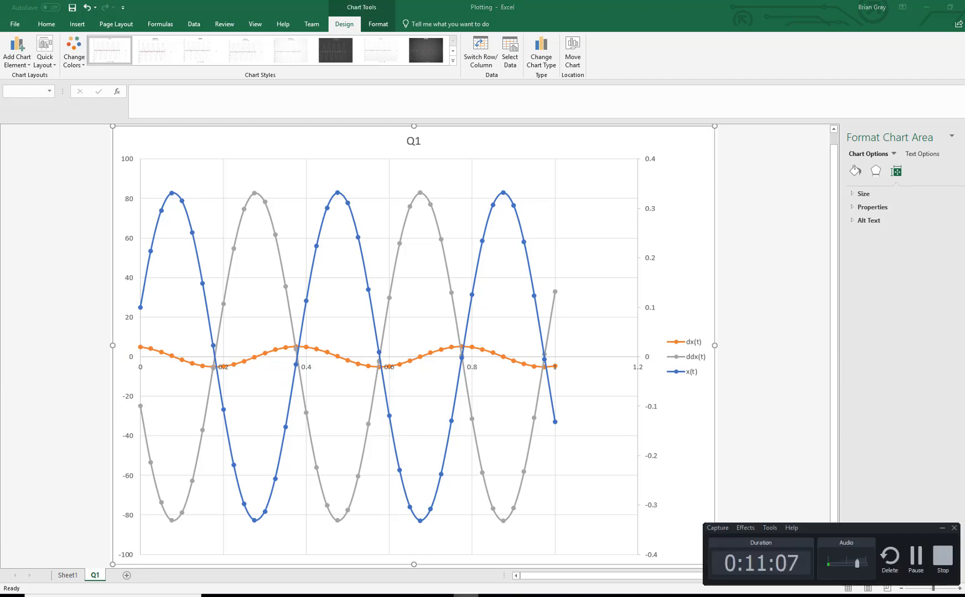
{"action": "left_click", "coordinate": [911, 562]}
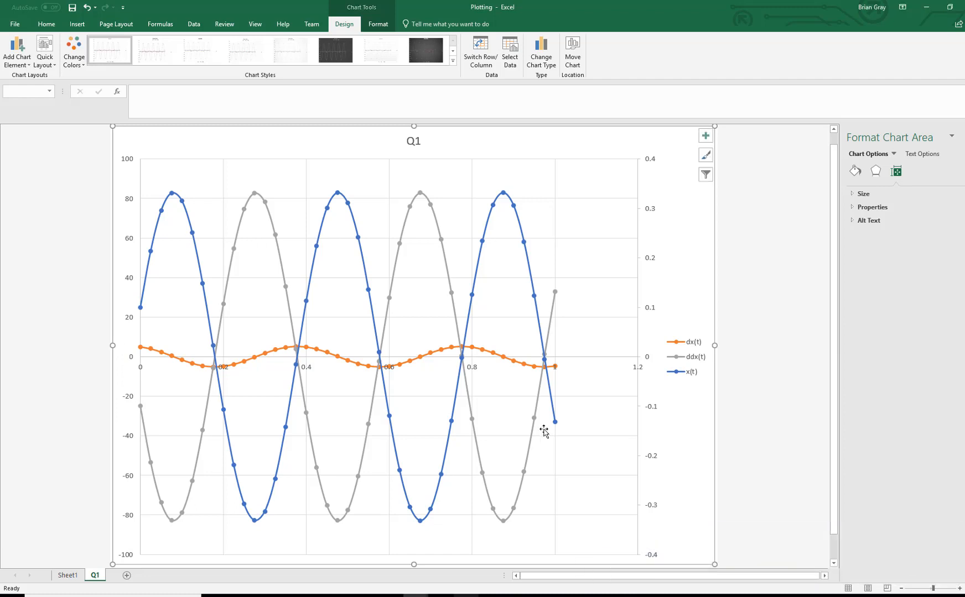
Add a primary vertical axis title to the chart reading "Acceleration / Velocity".
{"action": "left_click", "coordinate": [21, 64]}
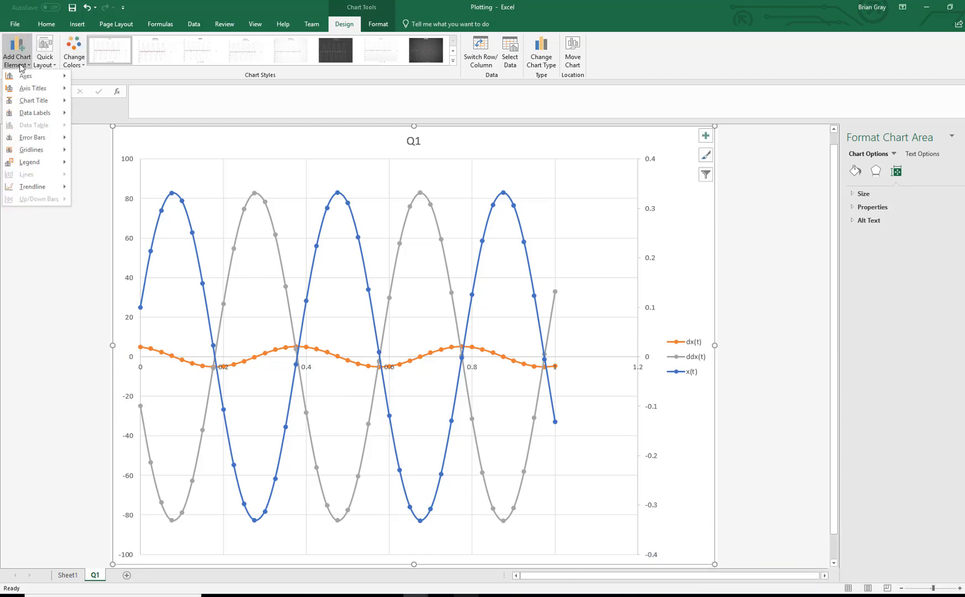
{"action": "mouse_move", "coordinate": [25, 88]}
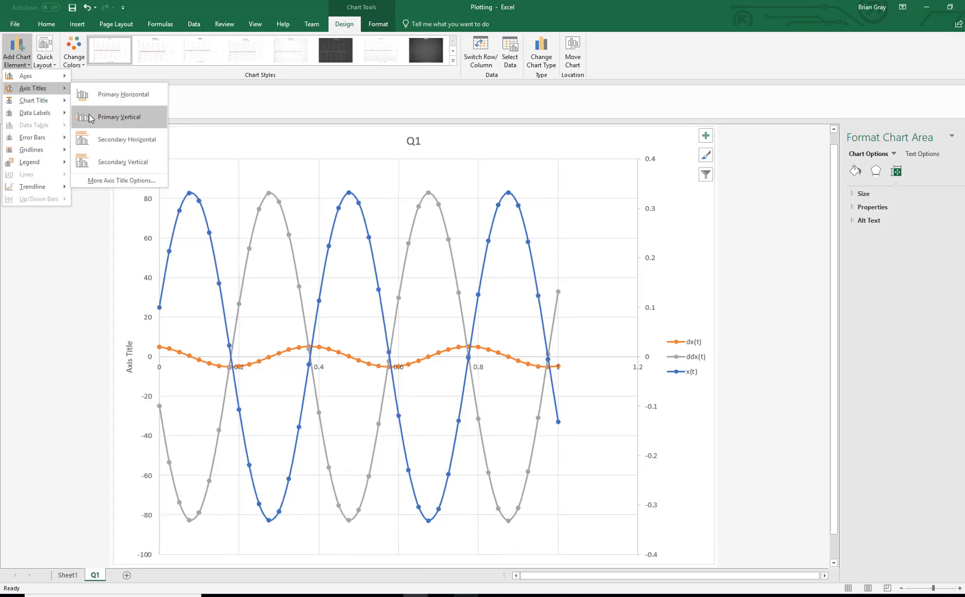
{"action": "left_click", "coordinate": [90, 118]}
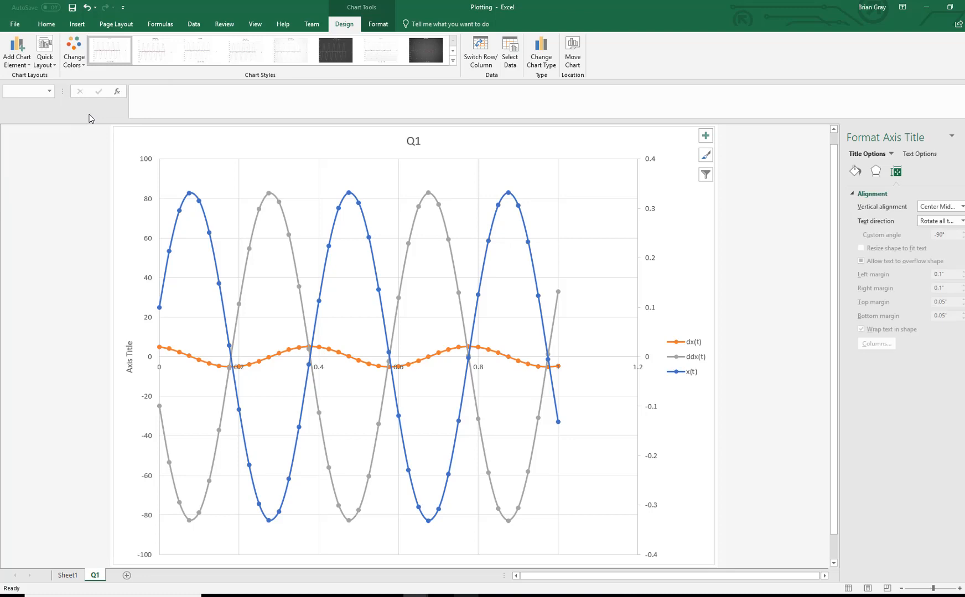
{"action": "triple_click", "coordinate": [131, 368]}
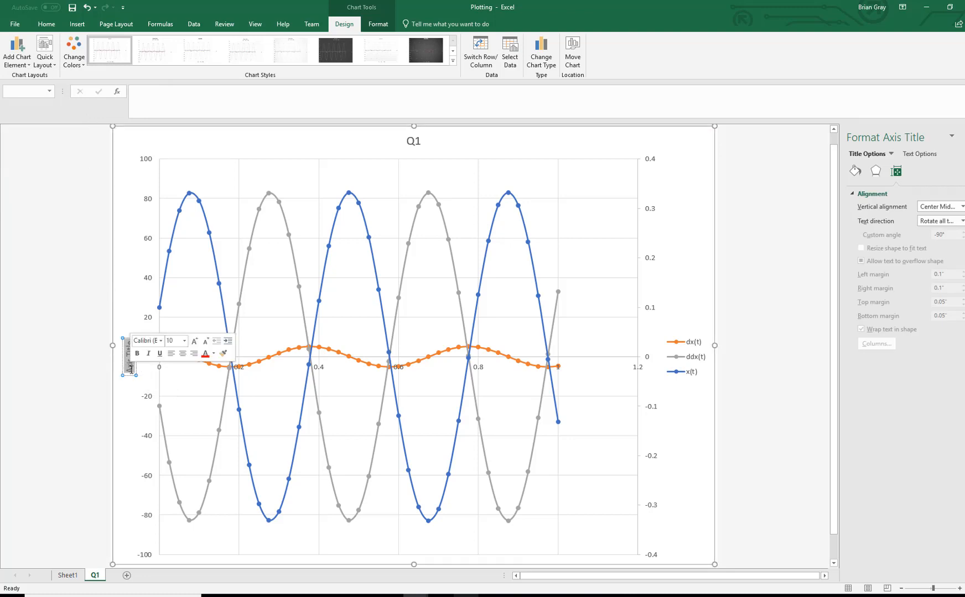
{"action": "type", "text": "Acce"}
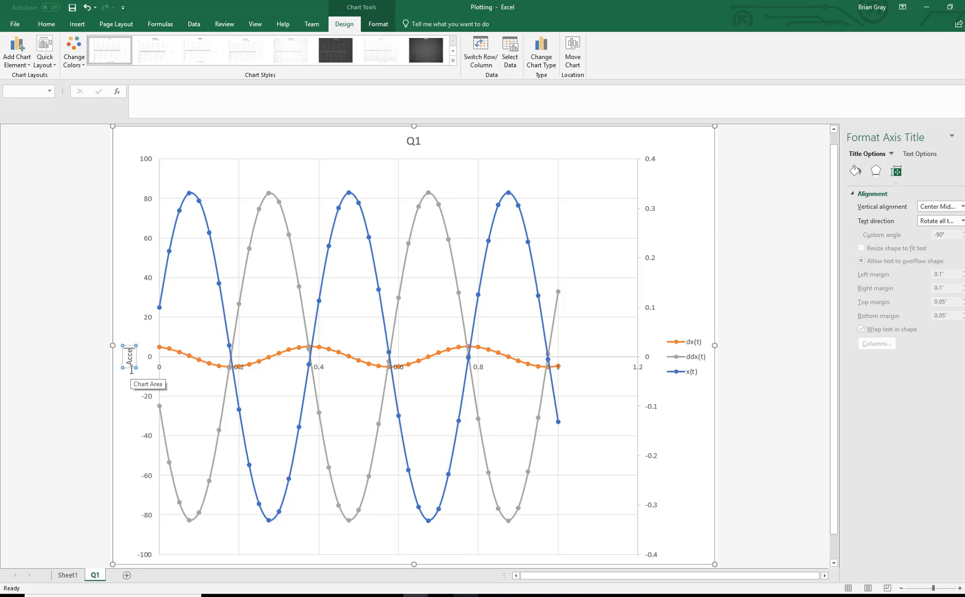
{"action": "type", "text": "leration /"}
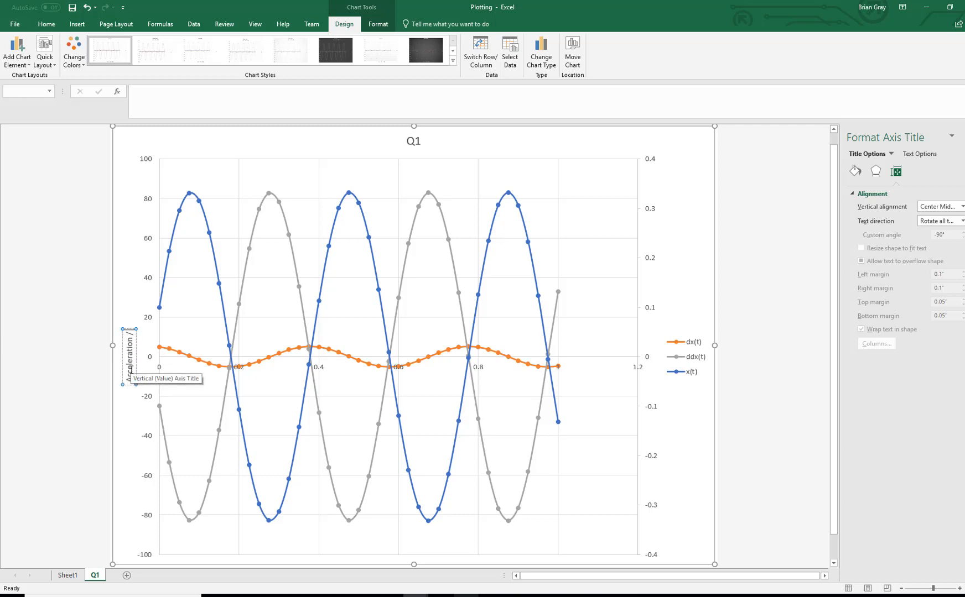
{"action": "type", "text": " Veloci"}
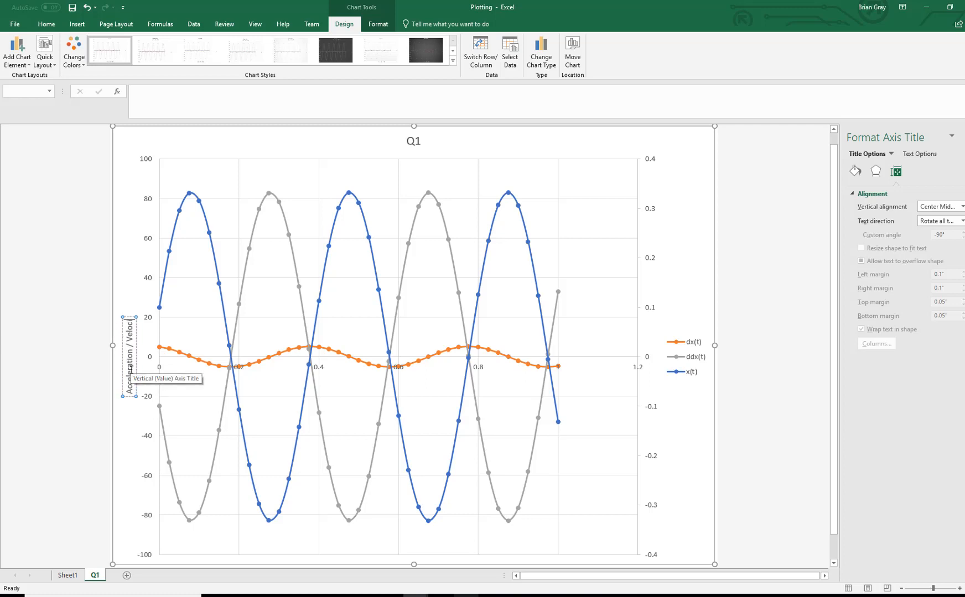
{"action": "type", "text": "ty"}
{"action": "left_click", "coordinate": [134, 259]}
Add a secondary vertical axis title to the chart reading "Displacement".
{"action": "left_click", "coordinate": [28, 66]}
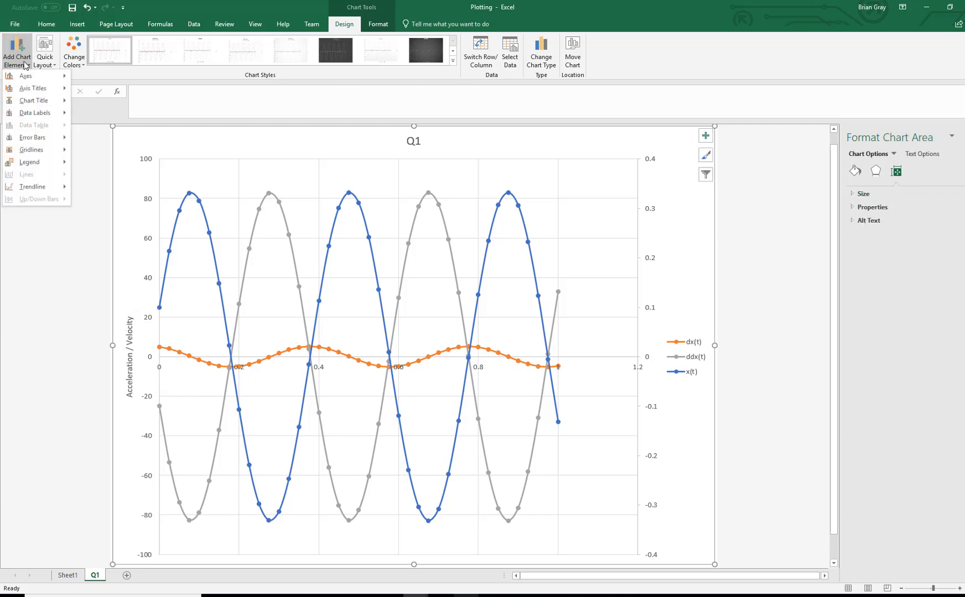
{"action": "mouse_move", "coordinate": [39, 163]}
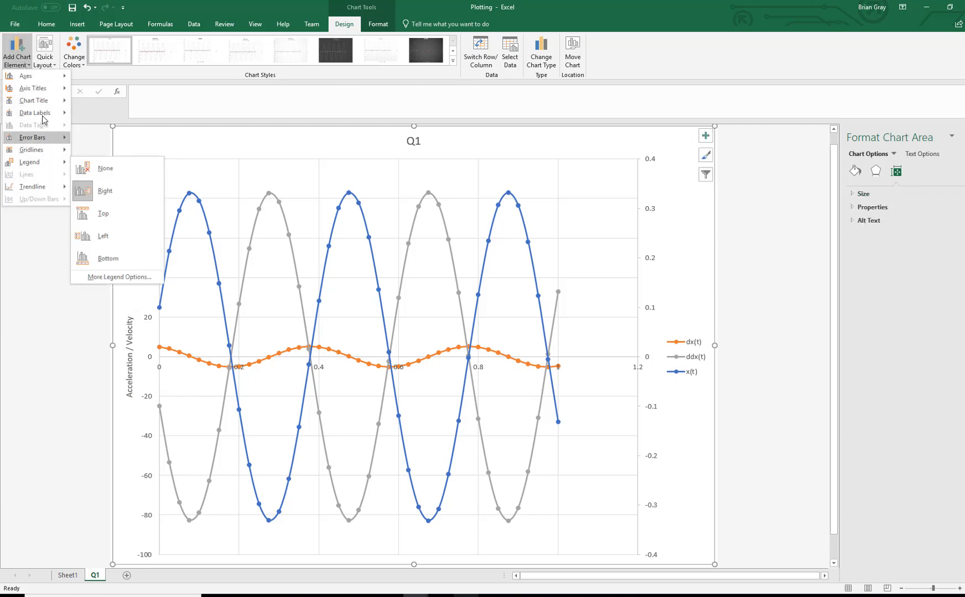
{"action": "mouse_move", "coordinate": [50, 92]}
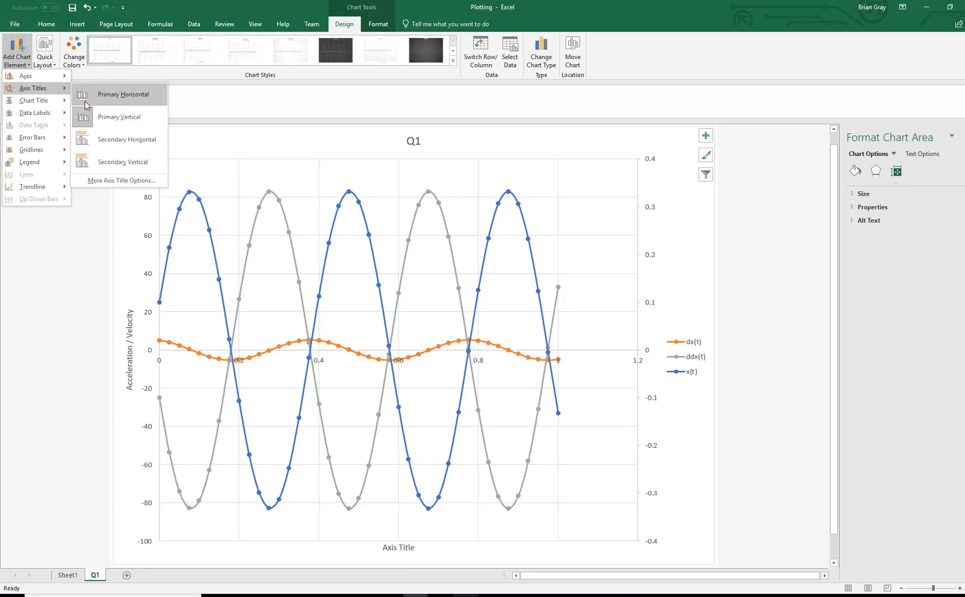
{"action": "left_click", "coordinate": [88, 162]}
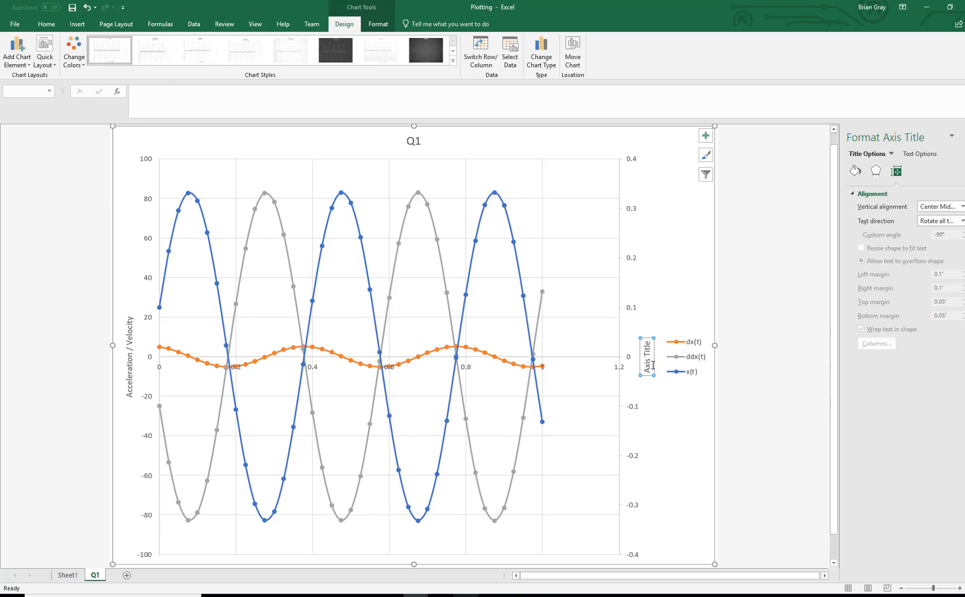
{"action": "double_click", "coordinate": [653, 365]}
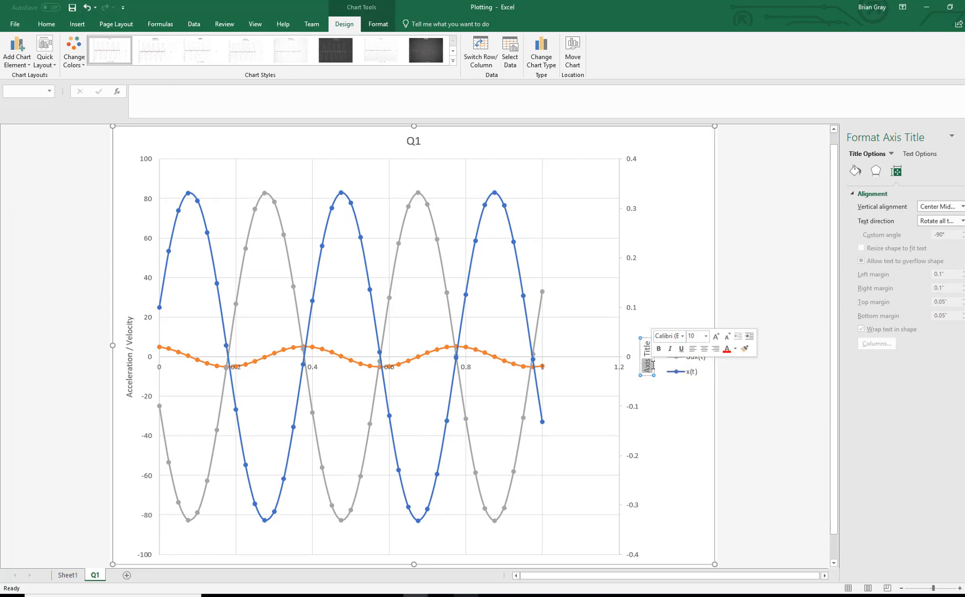
{"action": "key", "text": "Delete"}
{"action": "key", "text": "Delete"}
{"action": "key", "text": "Delete"}
{"action": "key", "text": "Delete"}
{"action": "key", "text": "Delete"}
{"action": "key", "text": "Delete"}
{"action": "key", "text": "Delete"}
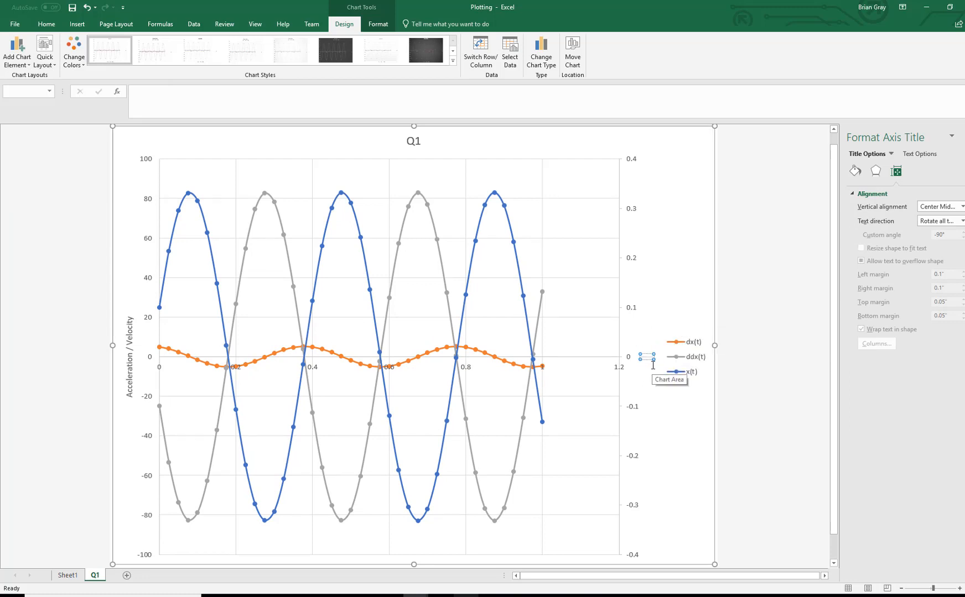
{"action": "type", "text": "Displac"}
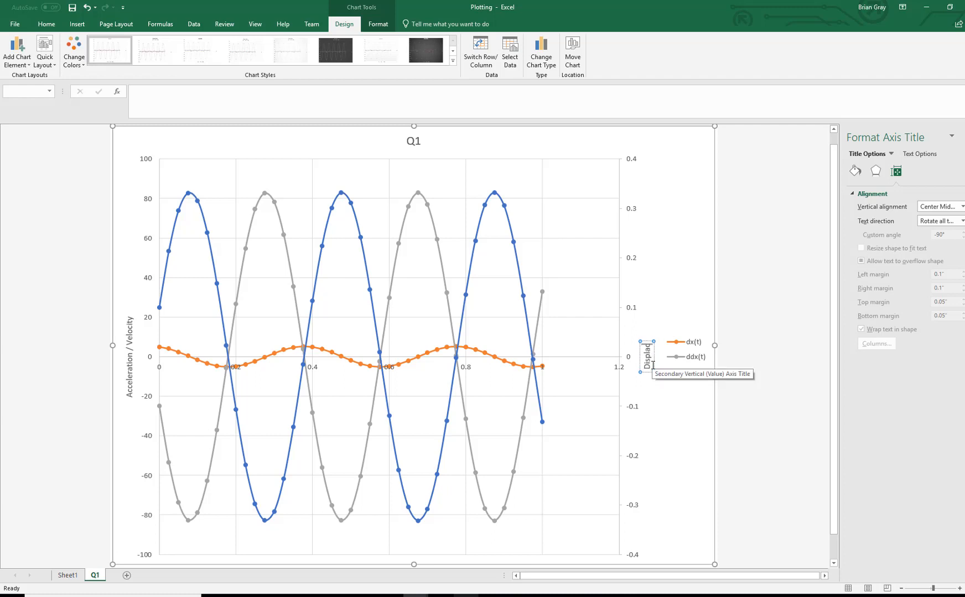
{"action": "type", "text": "ement"}
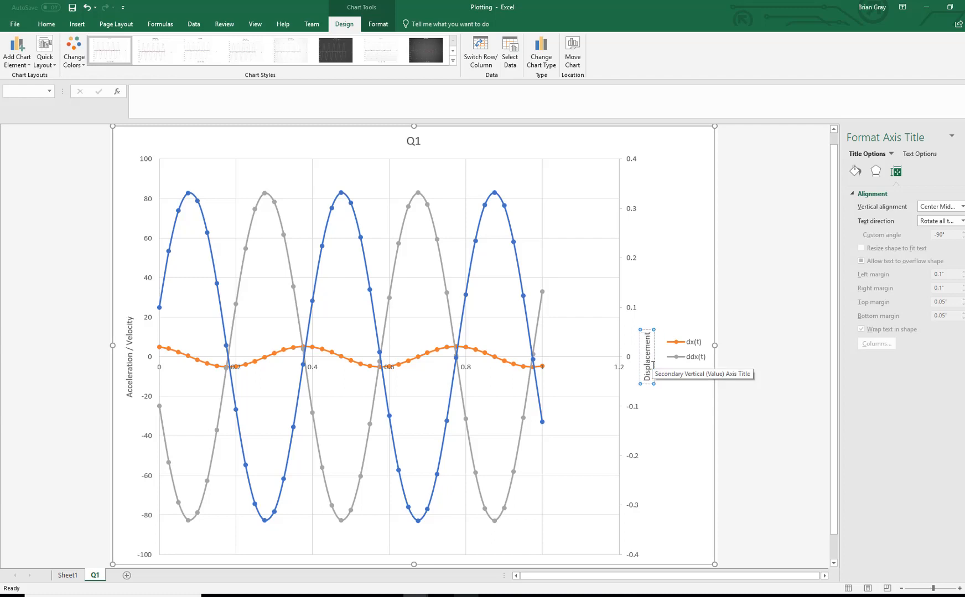
{"action": "left_click", "coordinate": [691, 277]}
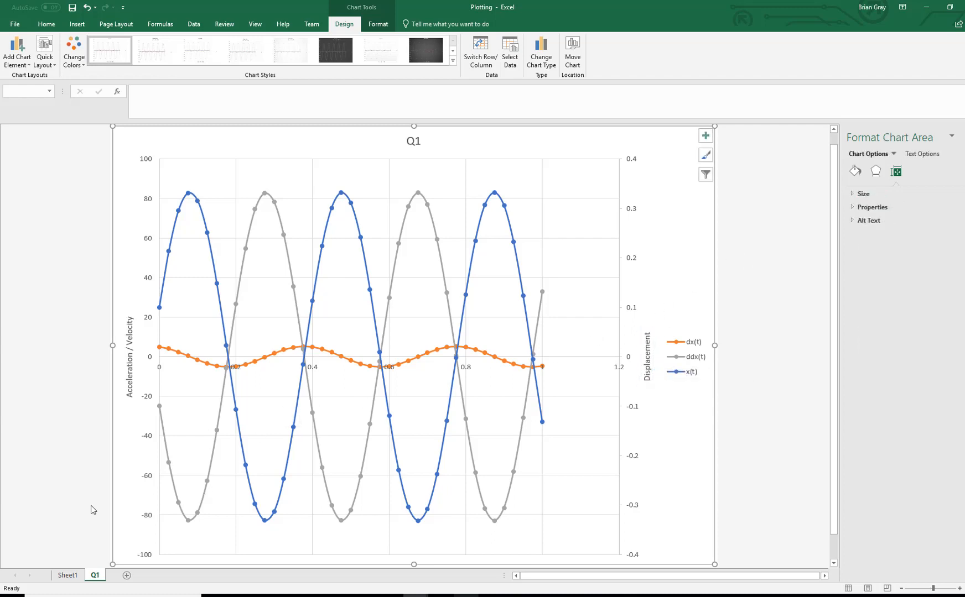
Return to Sheet1 and review the input parameters and the beginning of the response table.
{"action": "left_click", "coordinate": [67, 575]}
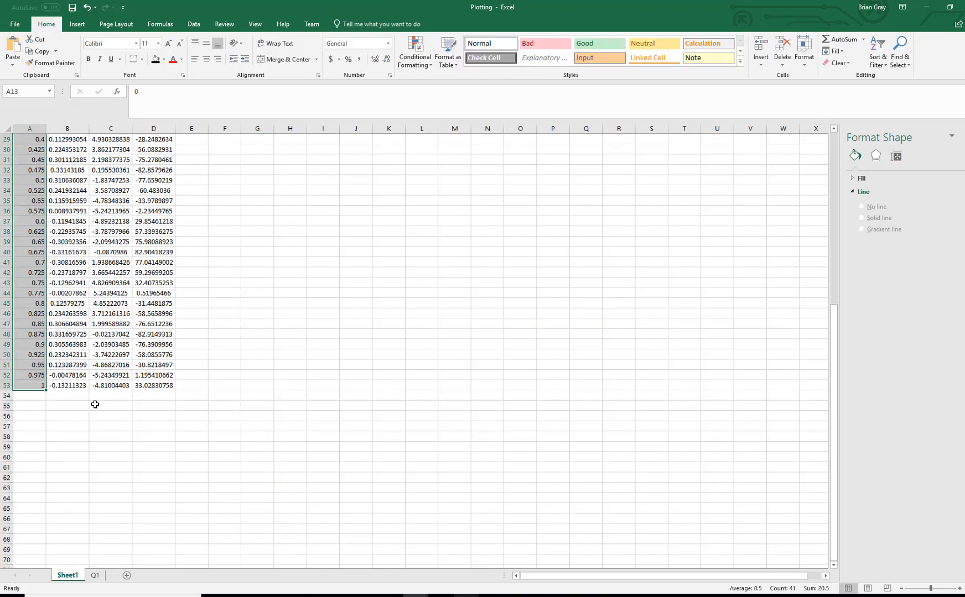
{"action": "scroll", "coordinate": [95, 405], "scroll_direction": "up", "scroll_amount": 8}
{"action": "scroll", "coordinate": [95, 405], "scroll_direction": "up", "scroll_amount": 2}
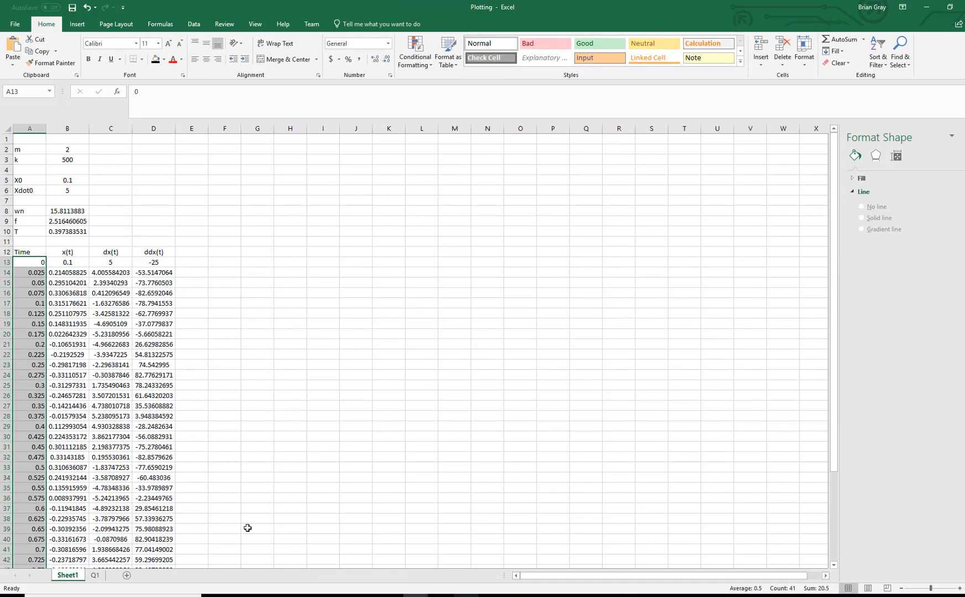
{"action": "left_click", "coordinate": [467, 595]}
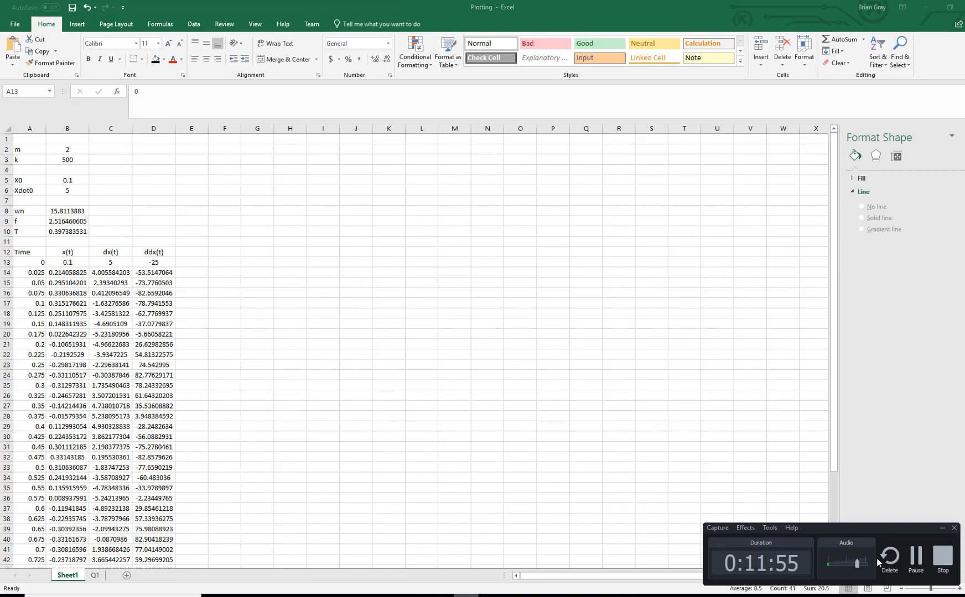